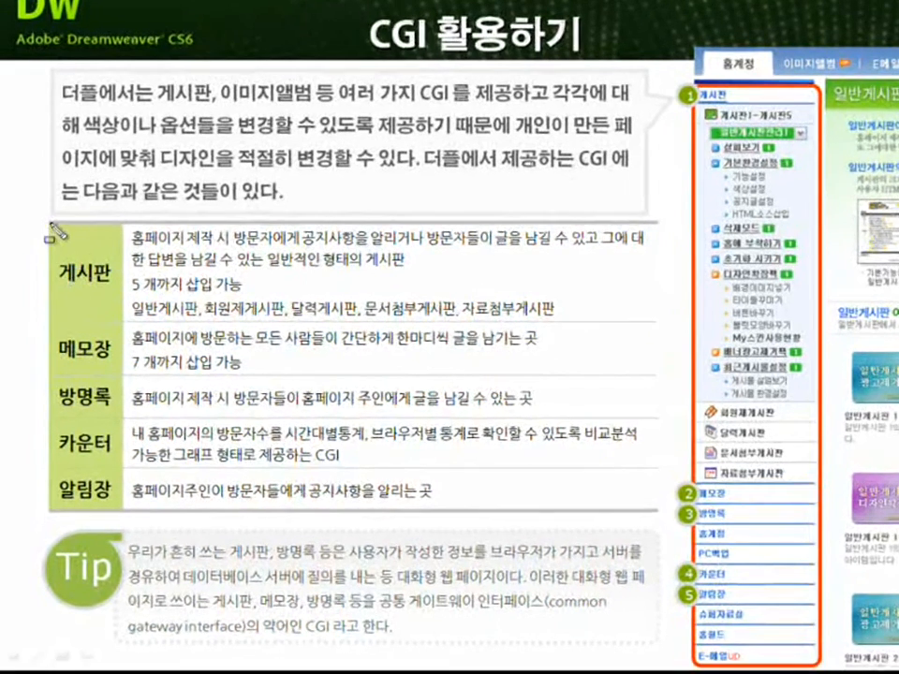
Highlight the 게시판 row in the CGI table on the slide, then clear the mark.
left_click_drag(50, 222, 122, 322)
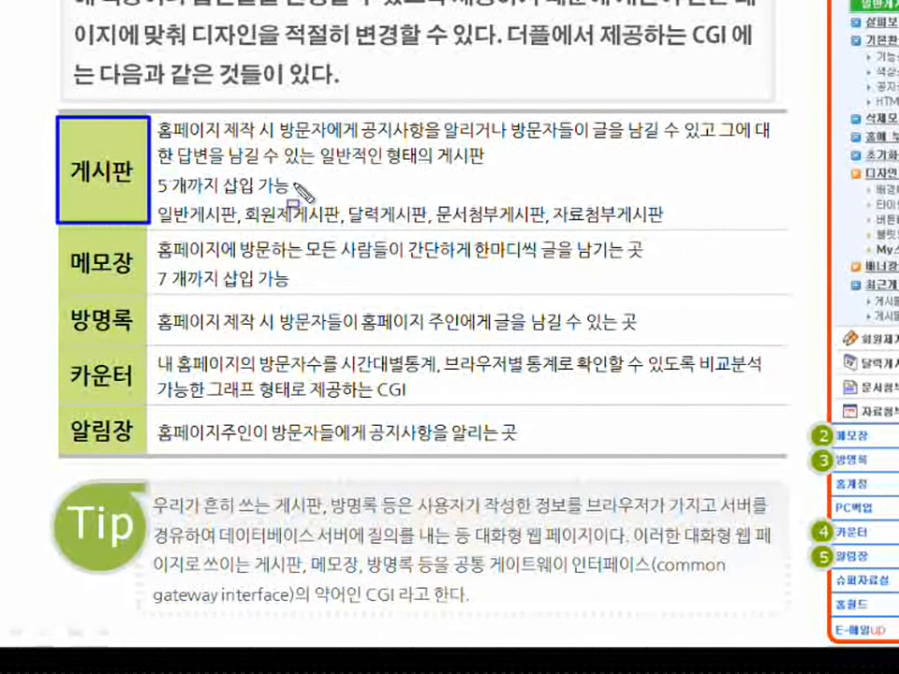
key("Escape")
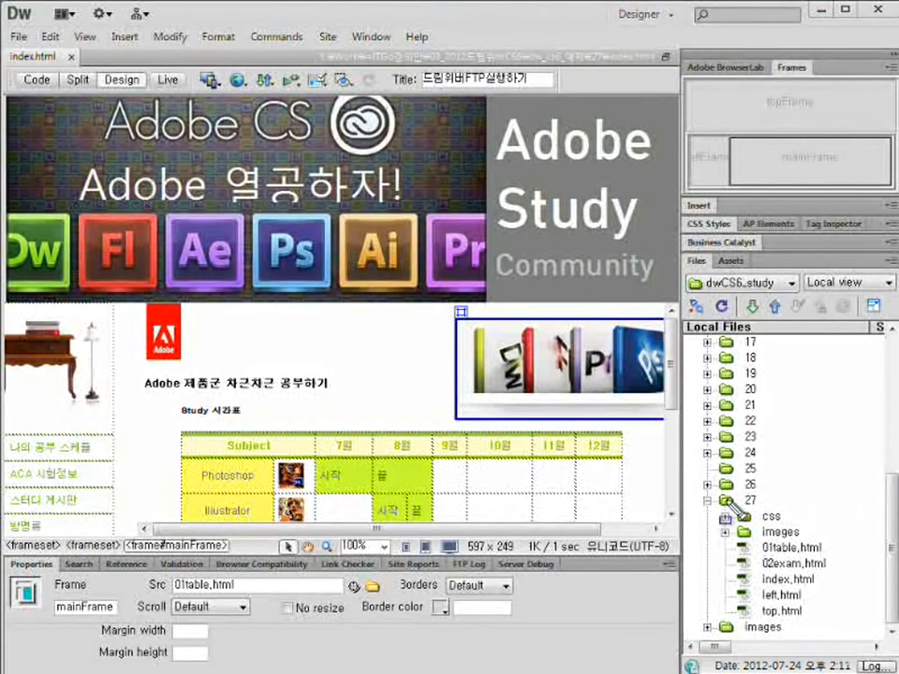
Select index.html, inspect its frameset, banner, left and main frames, then preview it in Internet Explorer.
left_click_drag(725, 497, 824, 575)
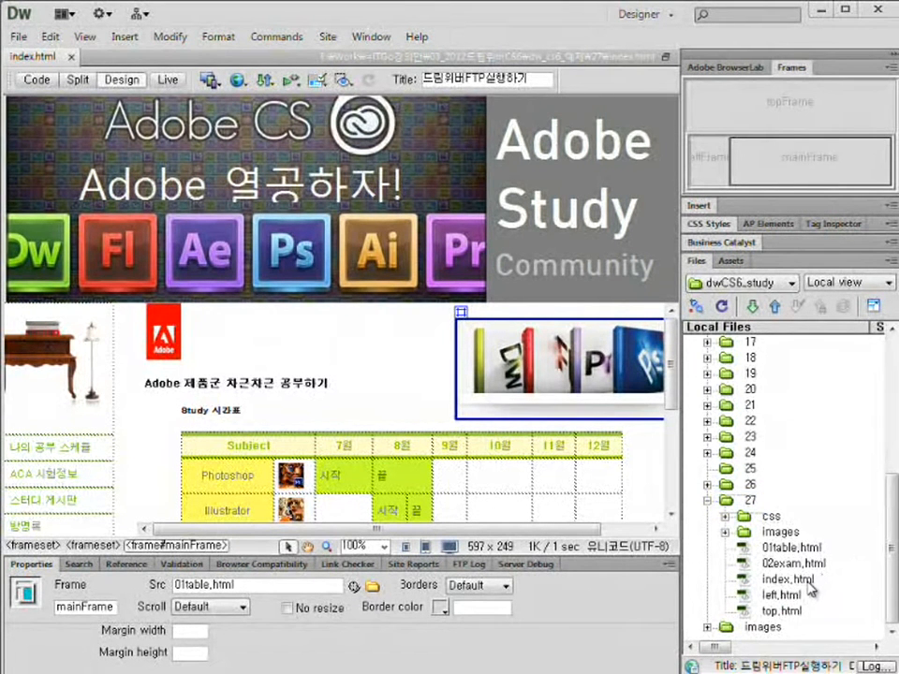
left_click(807, 581)
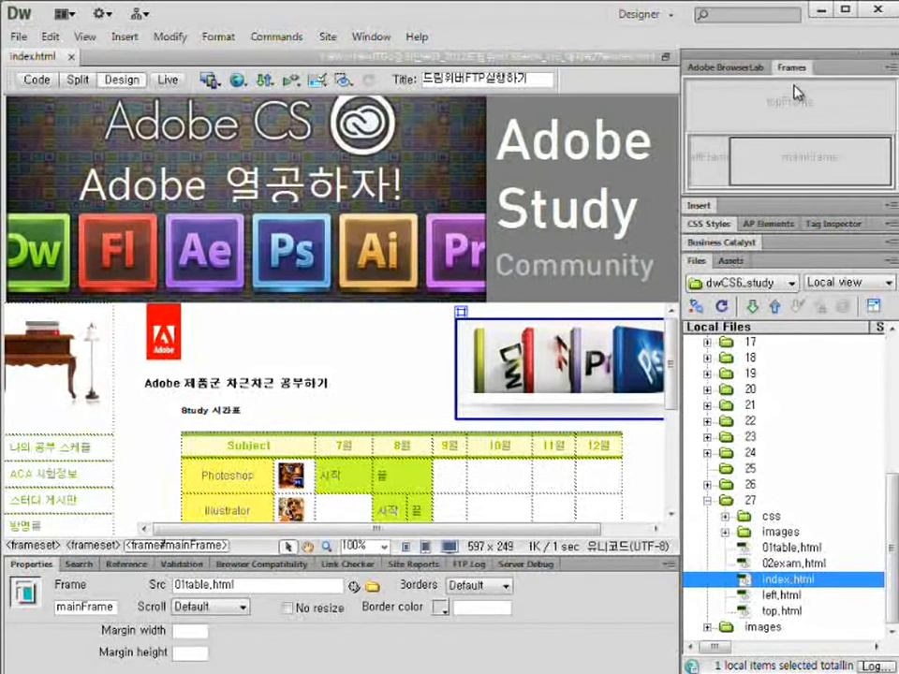
left_click_drag(797, 89, 876, 207)
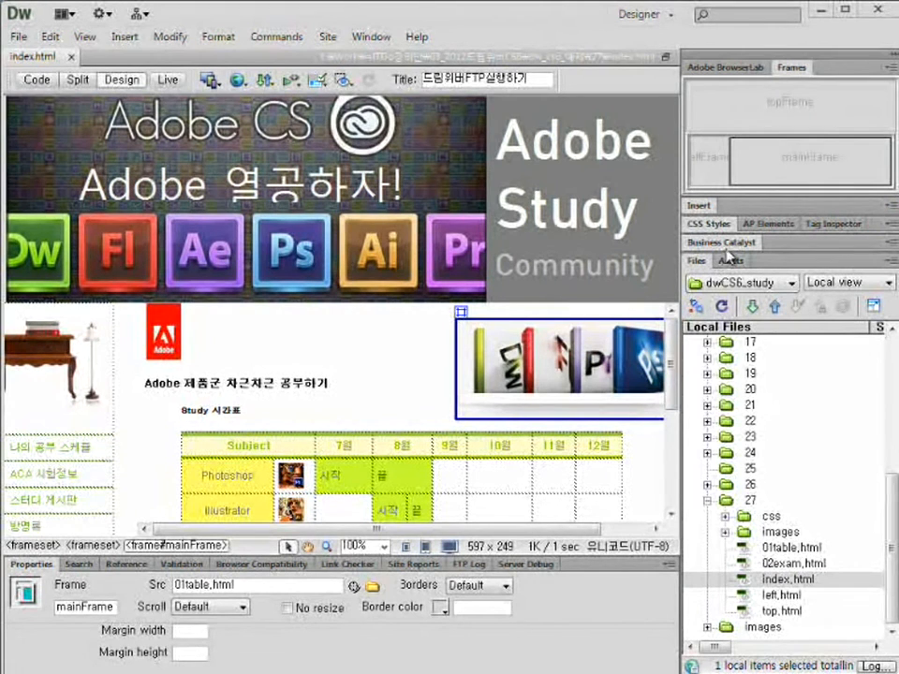
left_click(687, 112)
left_click(505, 163)
left_click(61, 370)
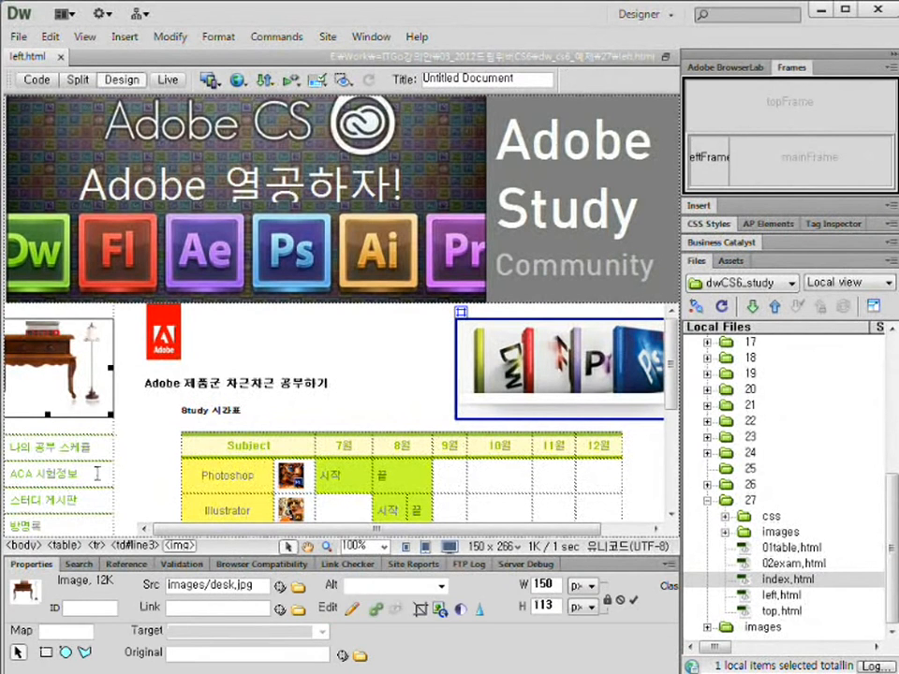
left_click(380, 383)
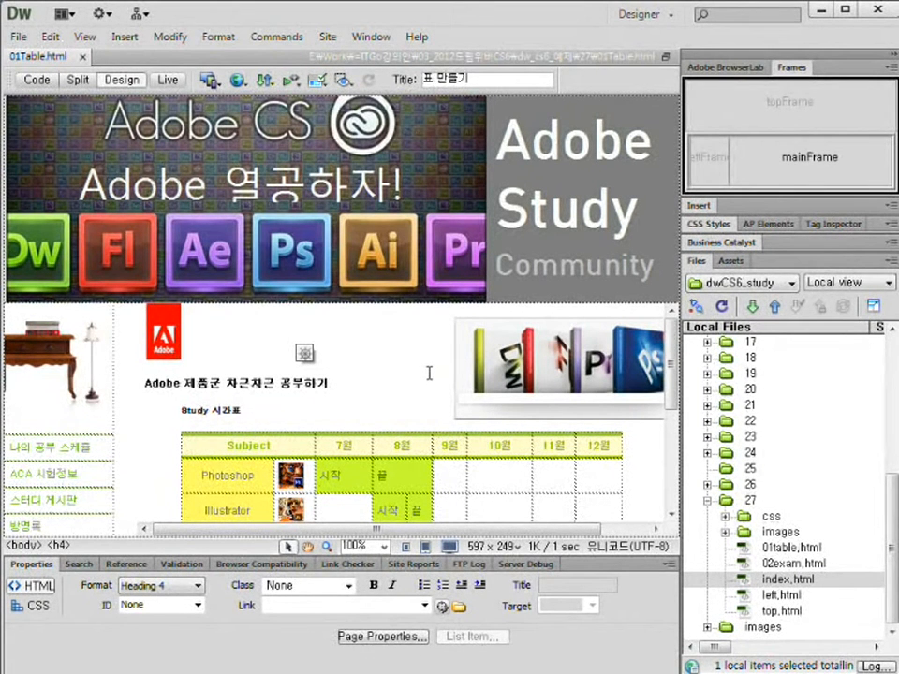
key("F12")
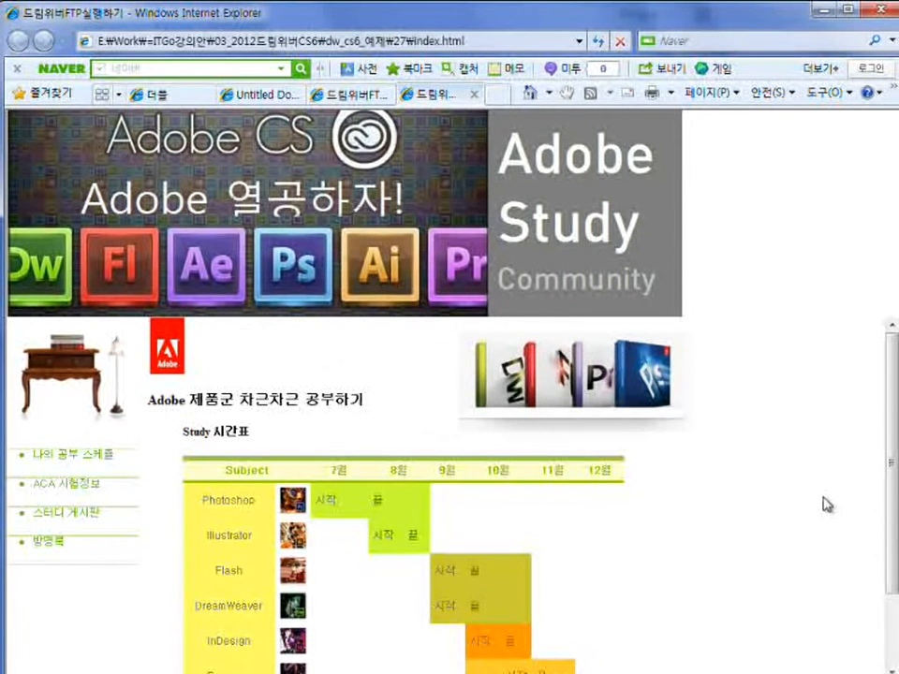
Load 나의 공부 스케줄 and ACA 시험정보 into the main frame, then go back to Dreamweaver.
scroll(815, 507, "down", 1)
scroll(401, 512, "up", 1)
left_click(74, 456)
left_click(79, 485)
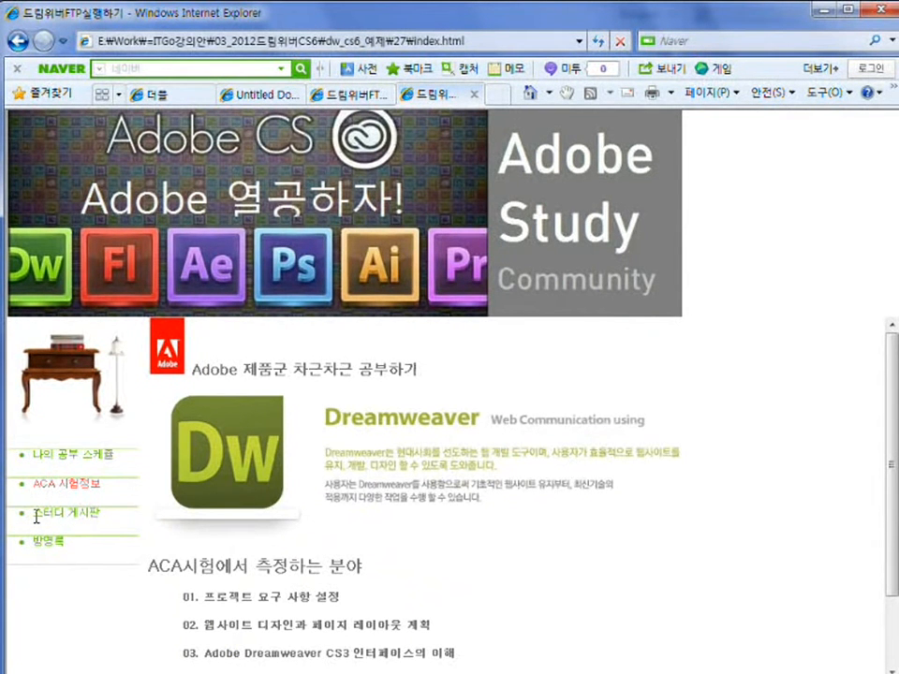
mouse_move(28, 506)
left_mouse_down()
mouse_move(98, 576)
mouse_move(116, 567)
mouse_move(116, 552)
left_mouse_up()
key("Escape")
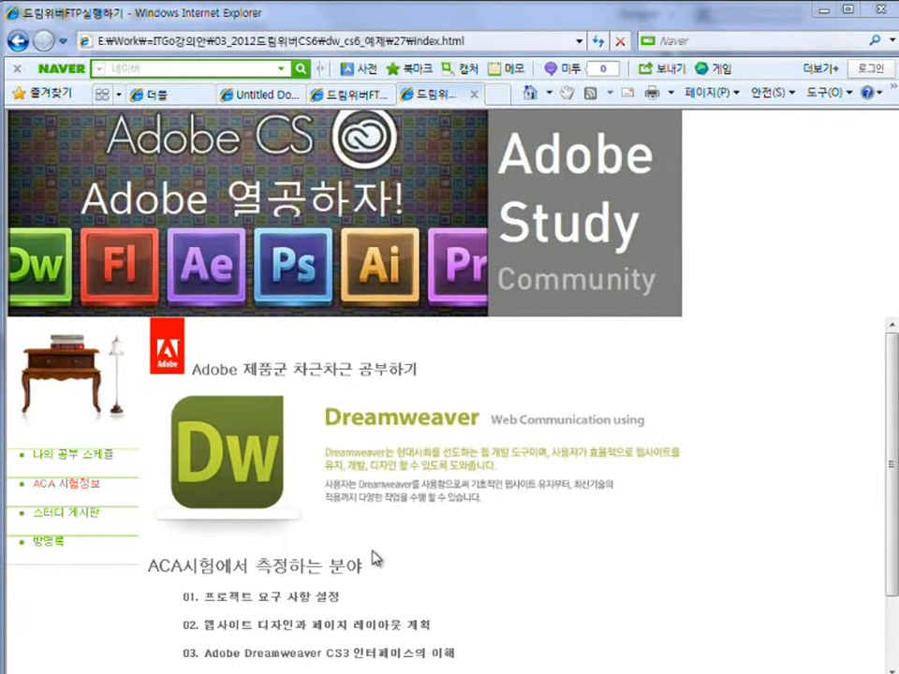
left_click(97, 460)
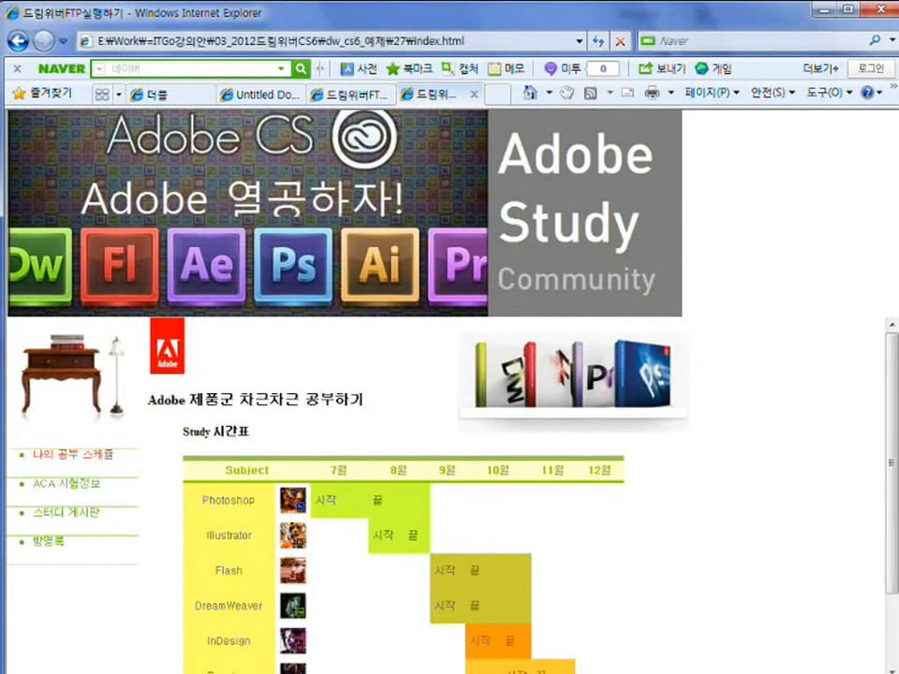
left_click(549, 673)
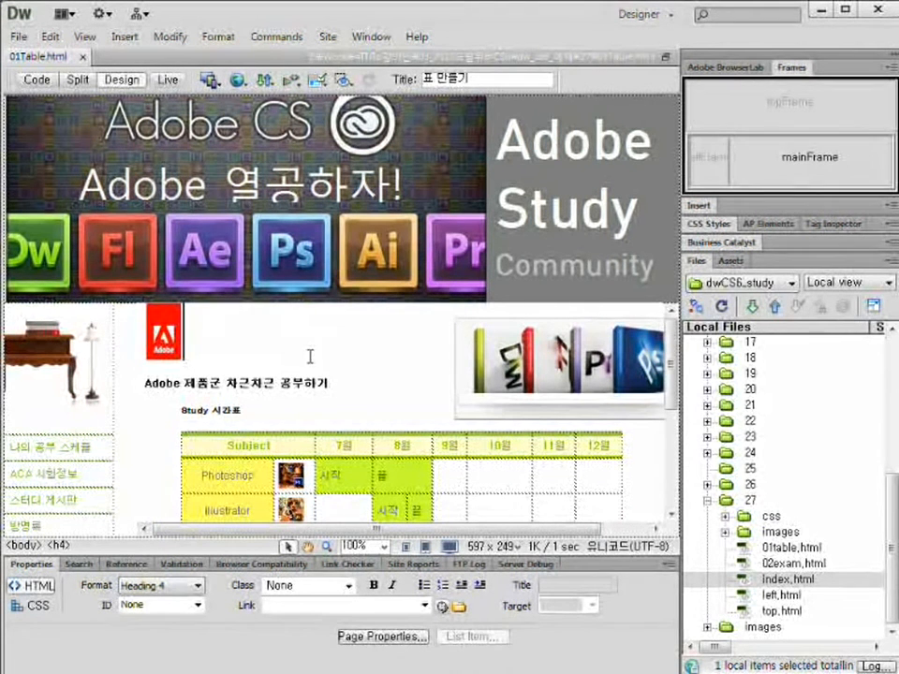
Select lesson folder 27 and expand the dwCS6_study site dropdown to list the defined sites.
left_click(481, 344)
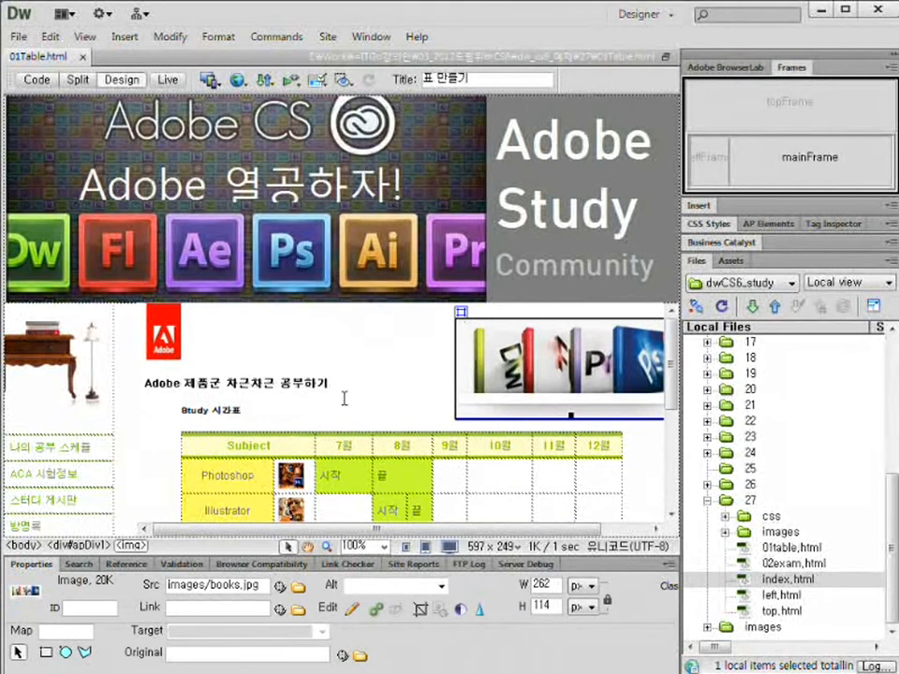
left_click(416, 380)
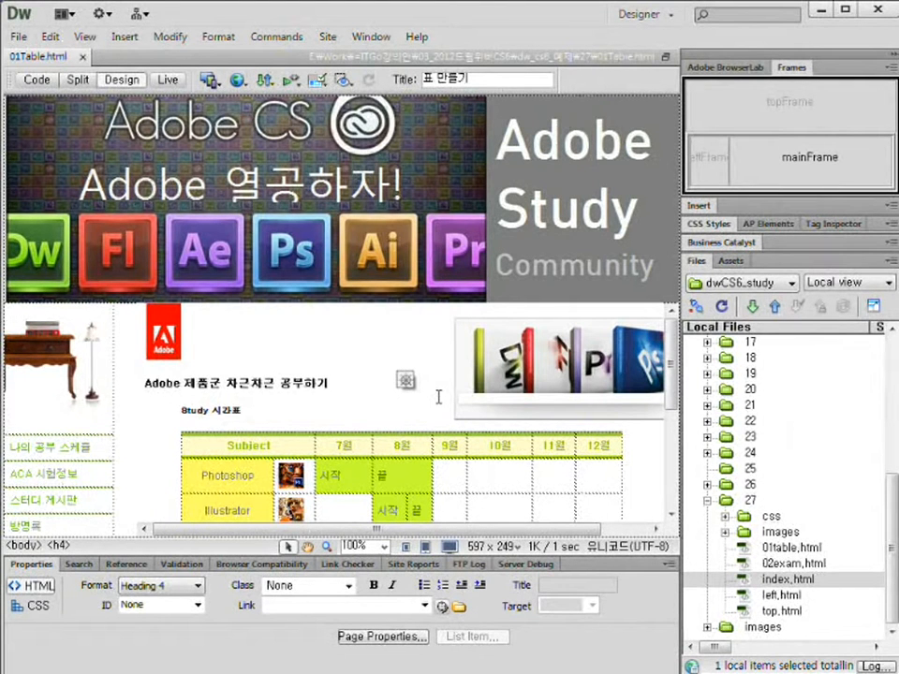
left_click(738, 502)
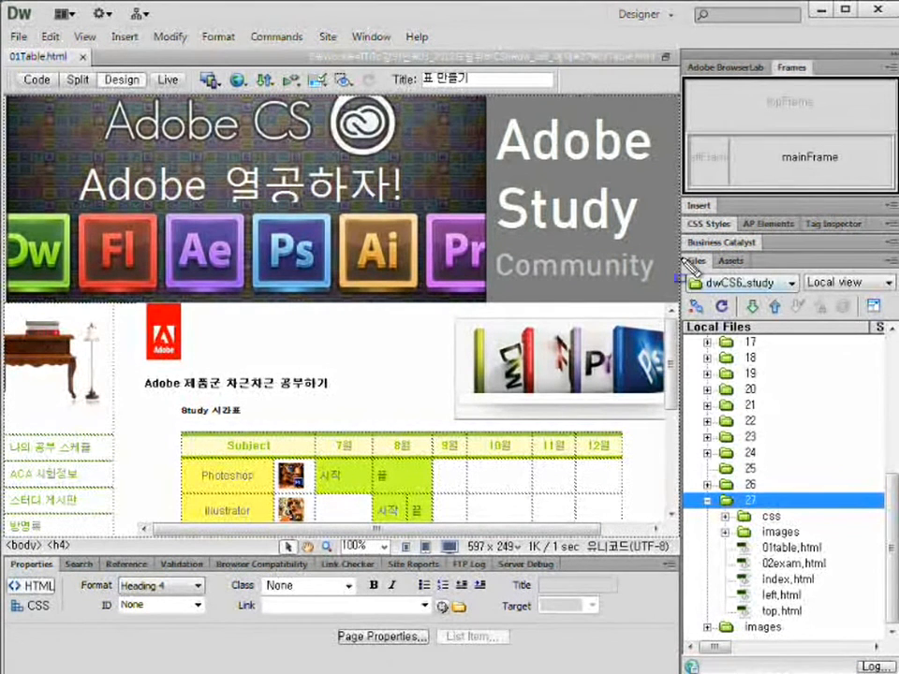
mouse_move(681, 251)
left_mouse_down()
mouse_move(771, 294)
mouse_move(799, 295)
left_mouse_up()
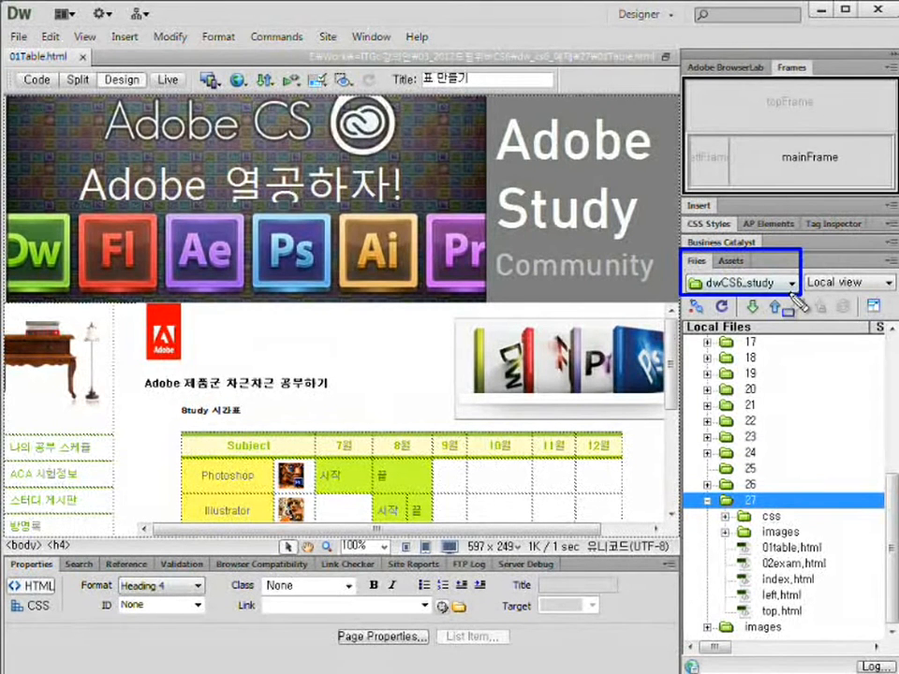
key("Escape")
left_click(791, 283)
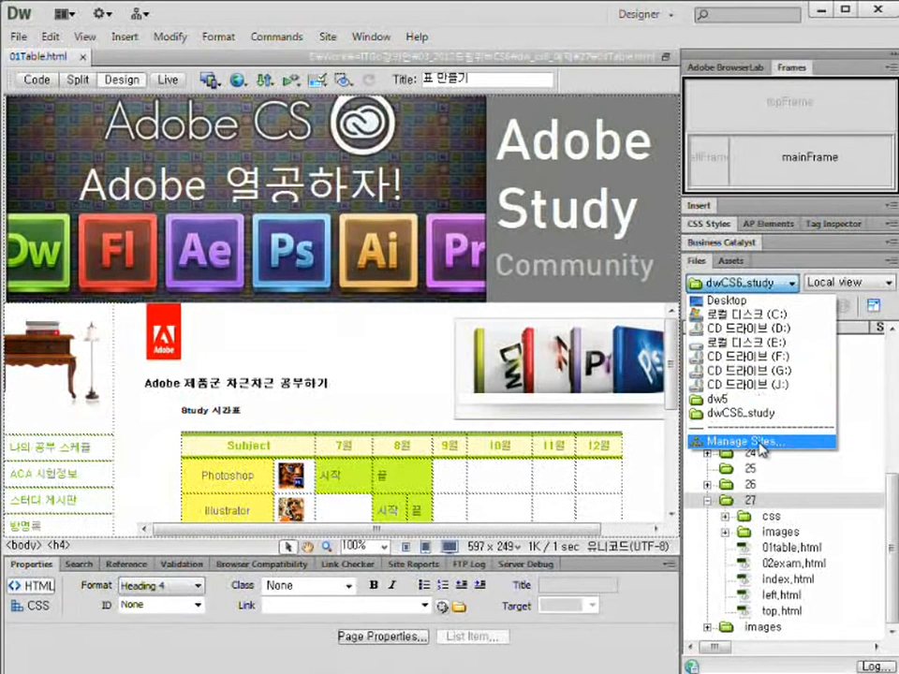
Choose Manage Sites and start a New Site, opening setup for Unnamed Site 2.
left_click(761, 442)
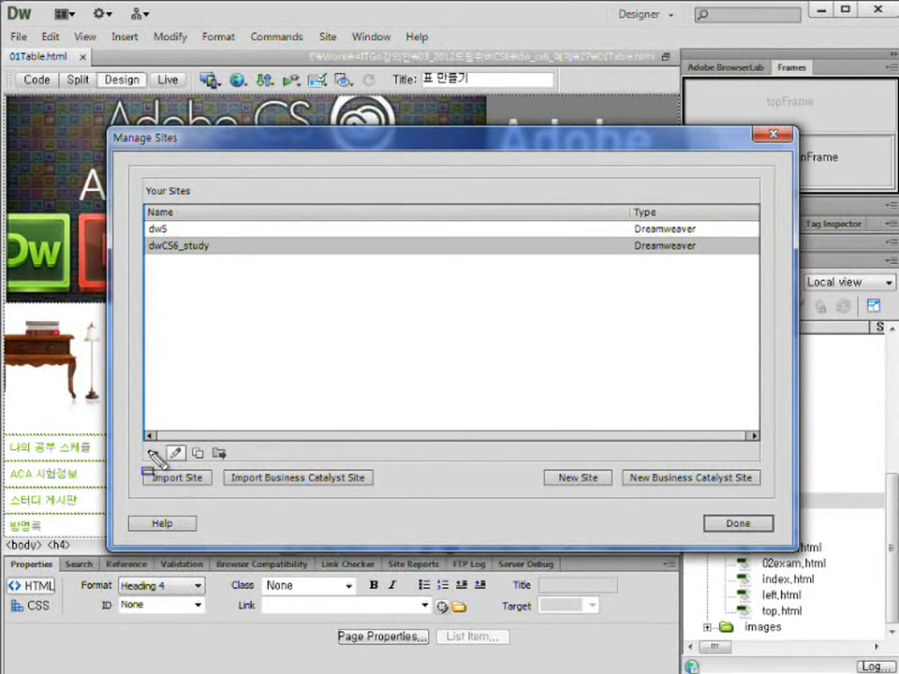
left_click_drag(143, 443, 231, 461)
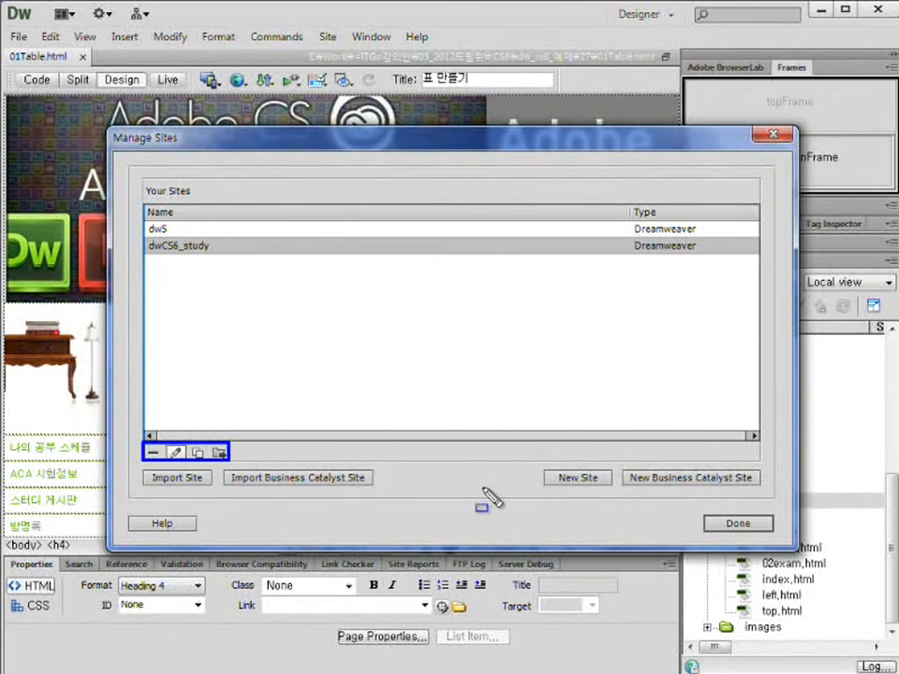
key("Escape")
key("ctrl+shift+d")
left_click_drag(541, 466, 615, 492)
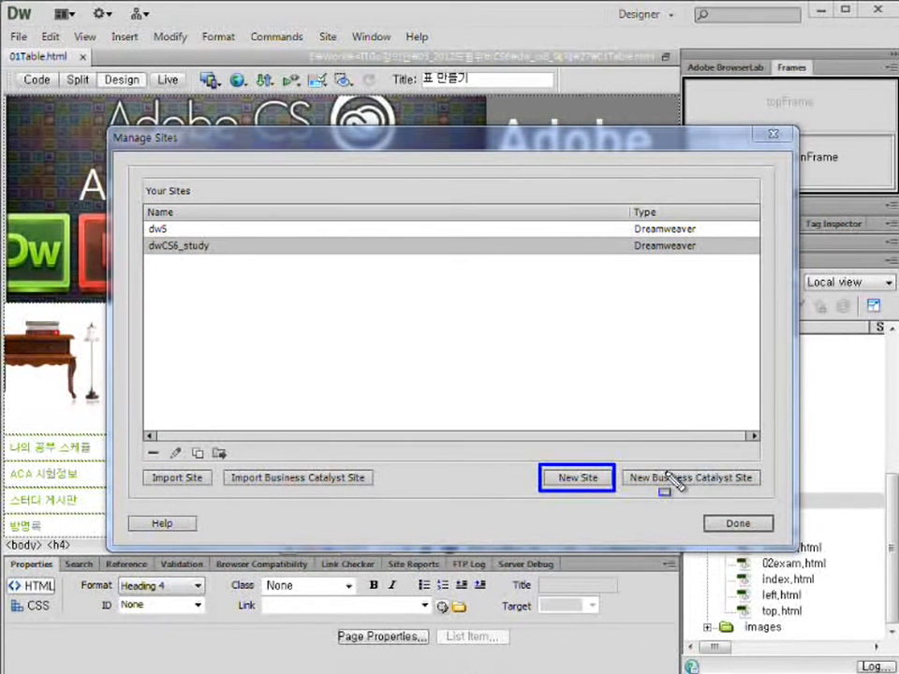
left_click(575, 478)
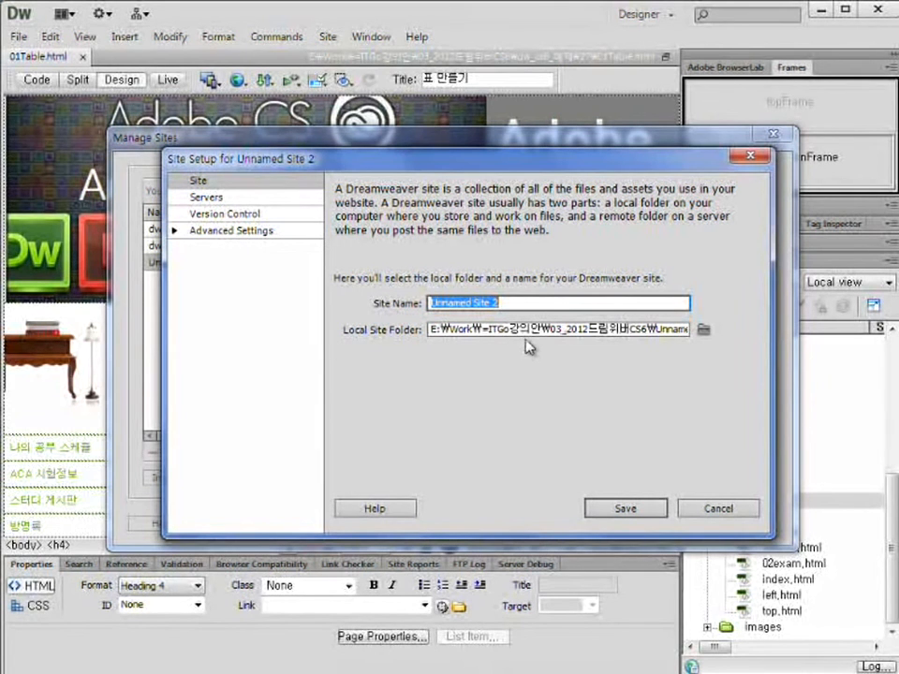
Name the site AdobeStudy홈페이지 and set its local site folder to dw_cs6_예제\27.
type("AdobeStudy홈페이지")
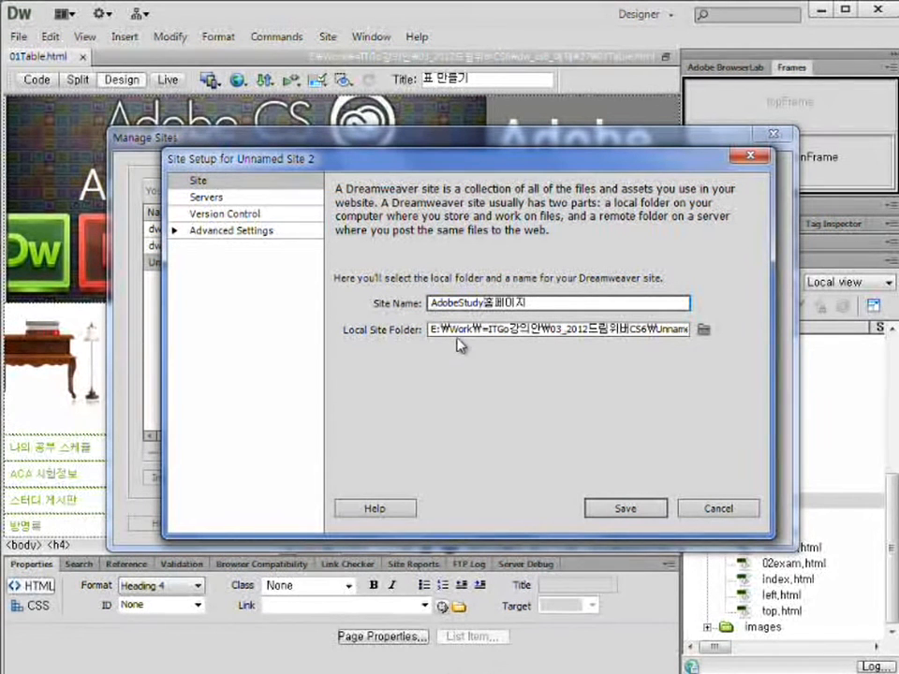
left_click_drag(485, 330, 720, 337)
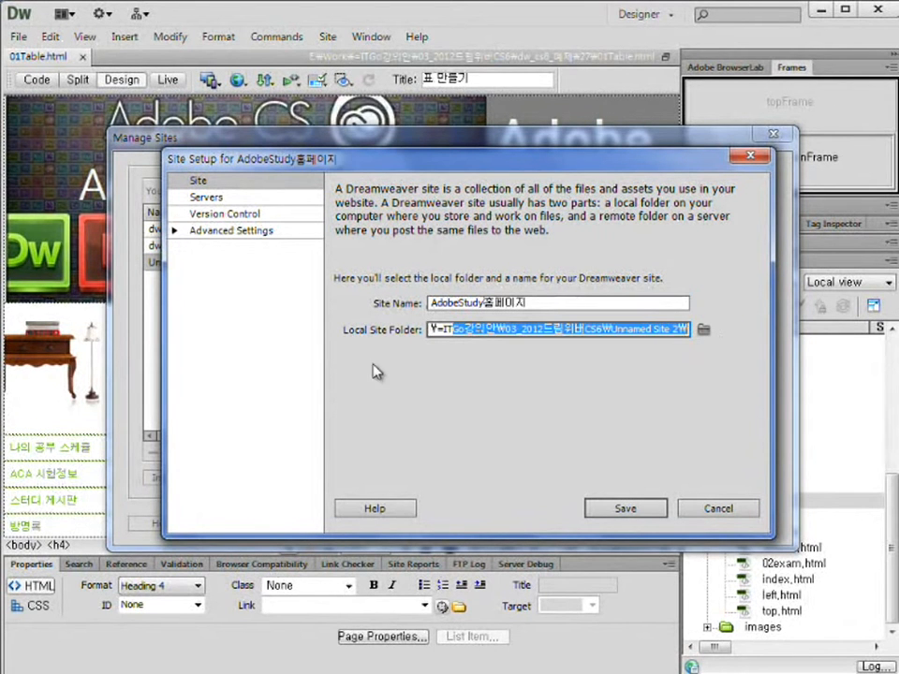
left_click(704, 331)
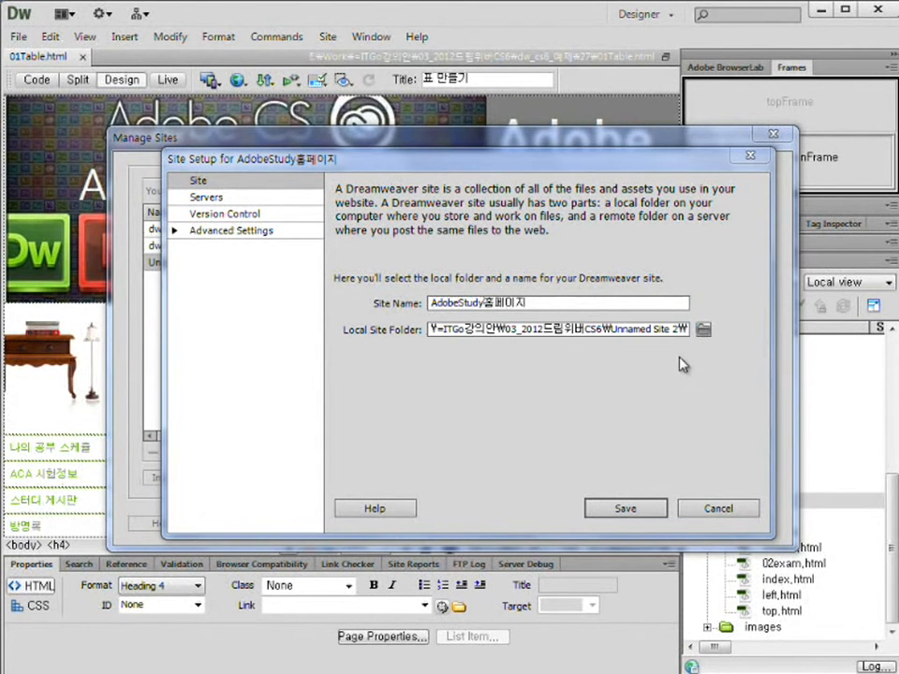
scroll(365, 356, "down", 5)
double_click(370, 394)
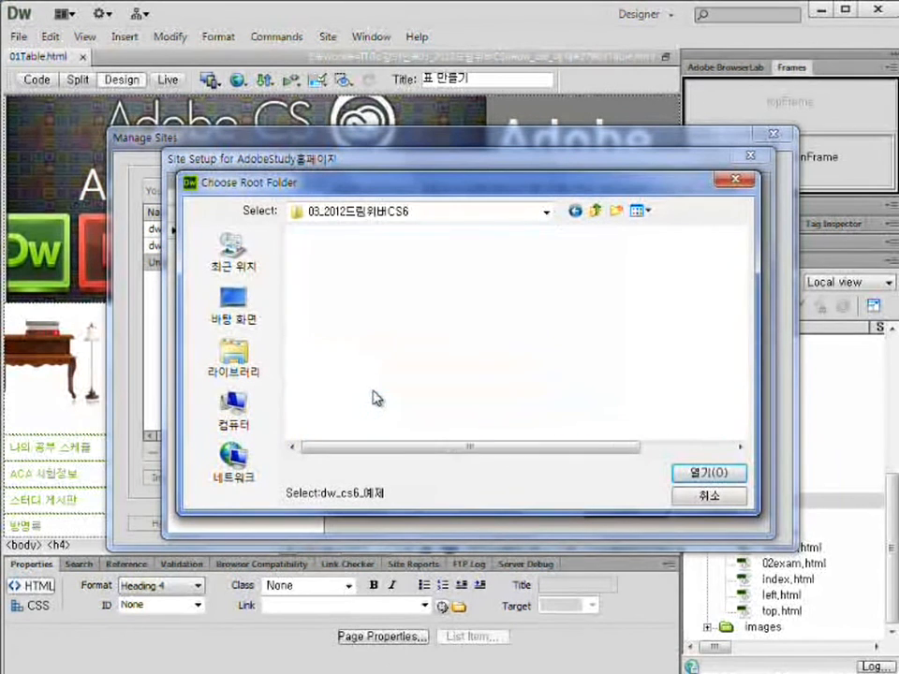
scroll(351, 379, "down", 6)
double_click(331, 408)
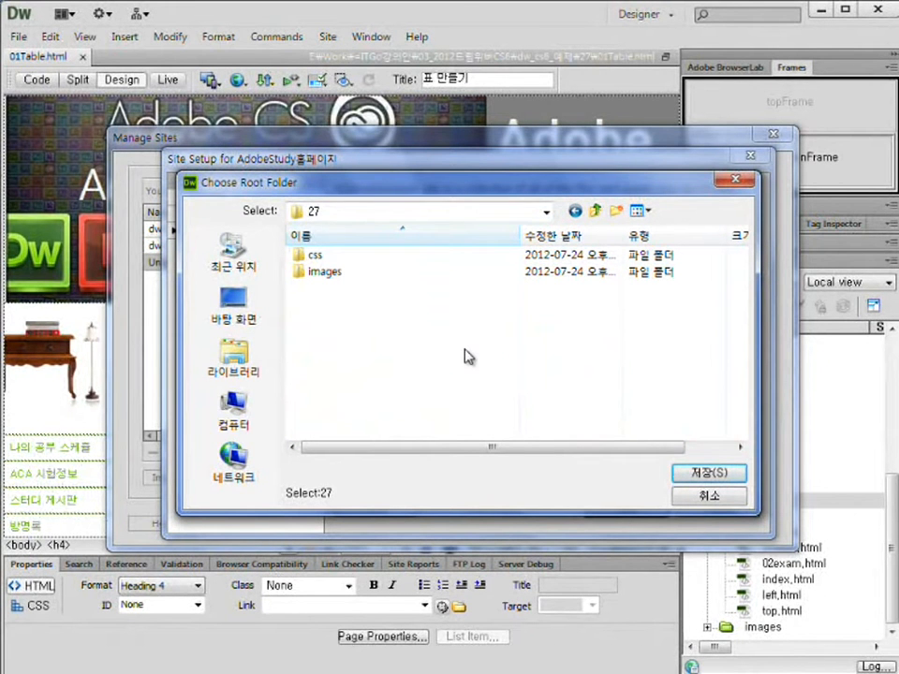
left_click(694, 474)
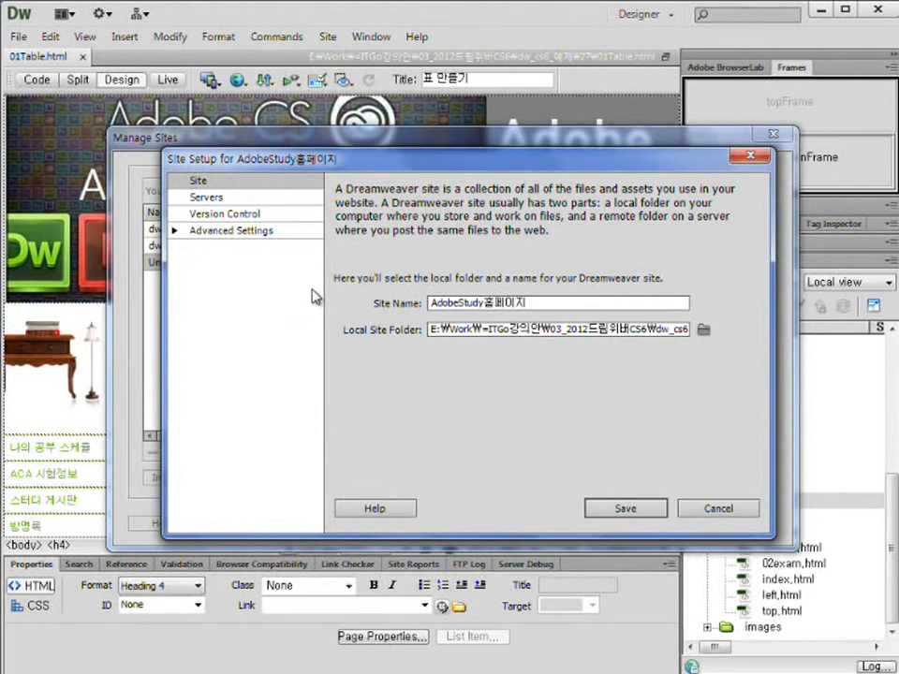
left_click_drag(187, 191, 238, 207)
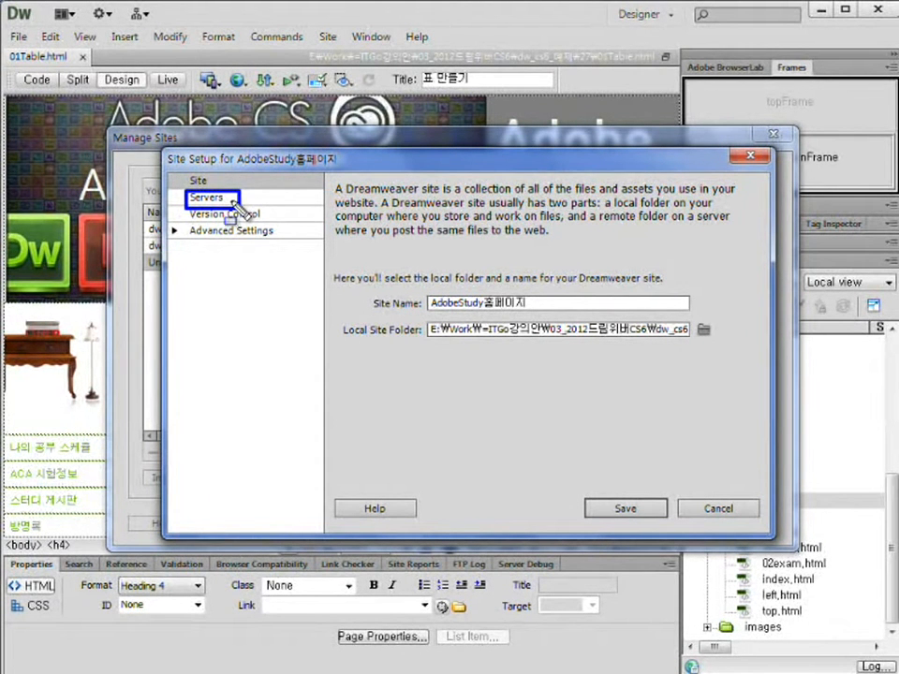
Go to the Servers category and add a new server entry to the site.
left_click(218, 200)
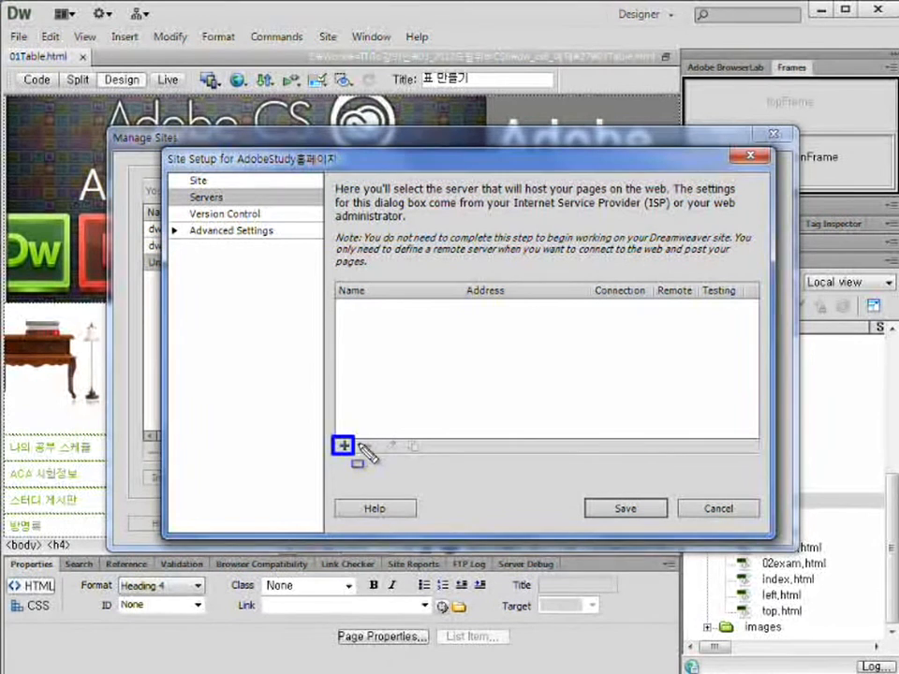
left_click(344, 447)
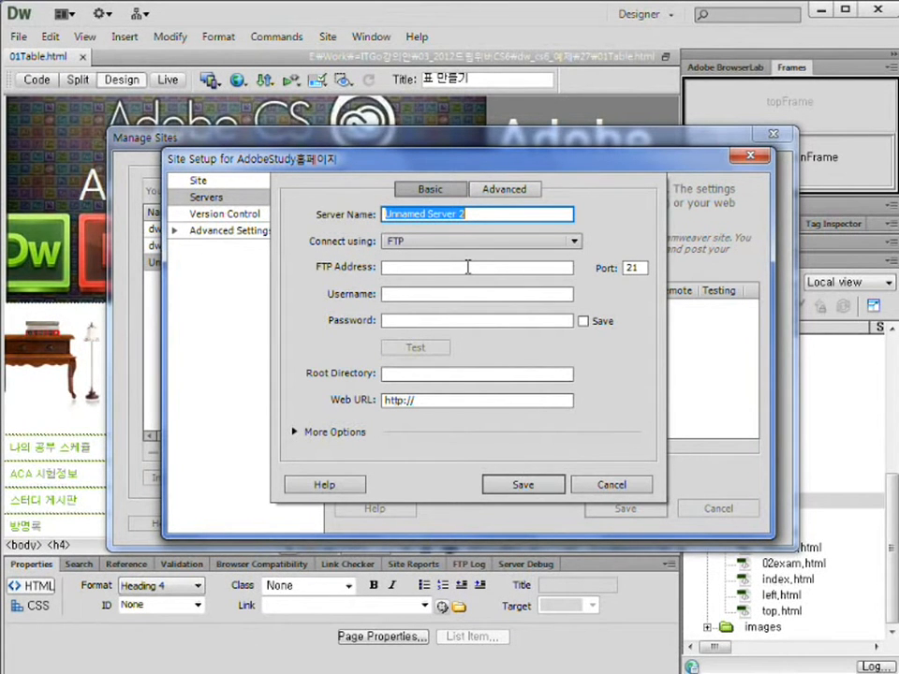
Name the server 더블닷컴 and keep FTP as the connection method.
key("BackSpace")
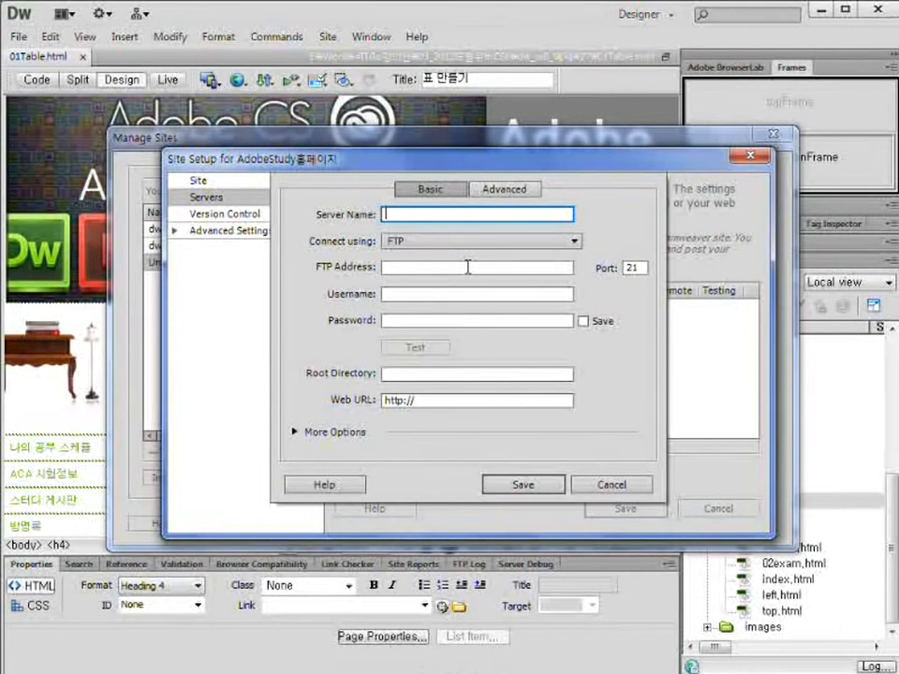
type("더블닷컴")
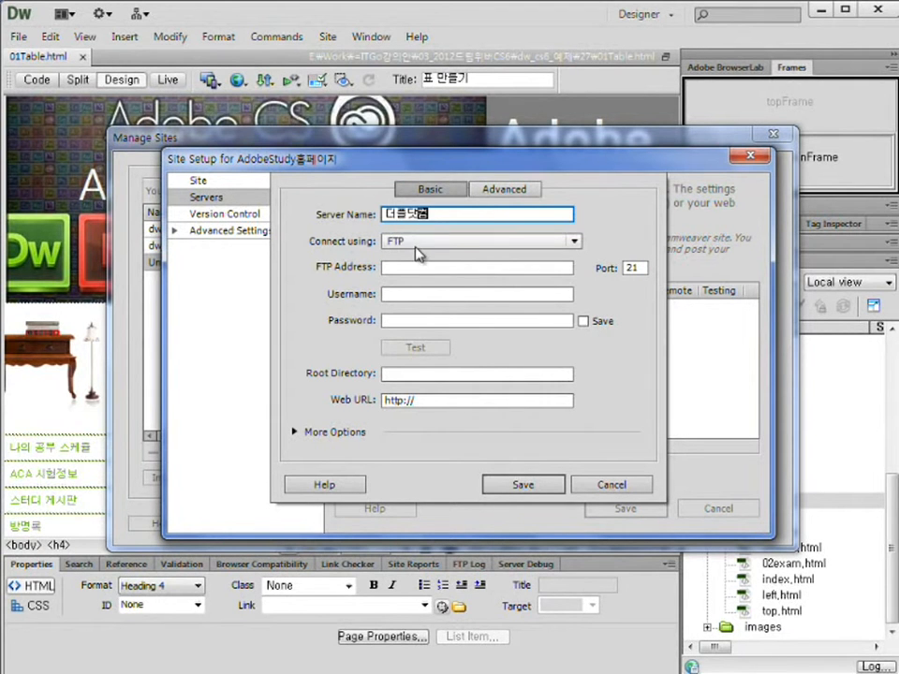
left_click(459, 245)
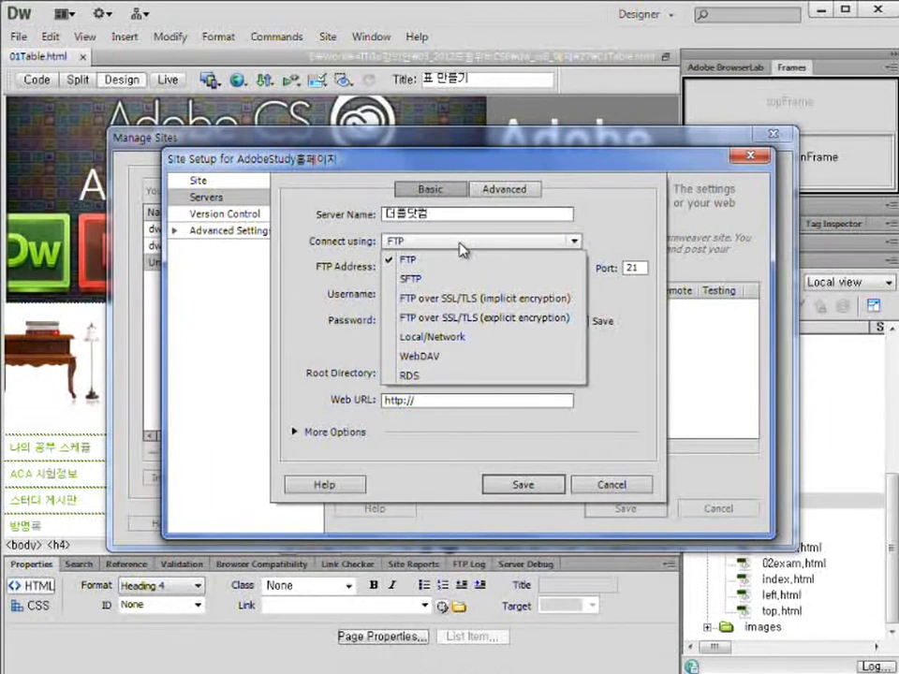
left_click(459, 246)
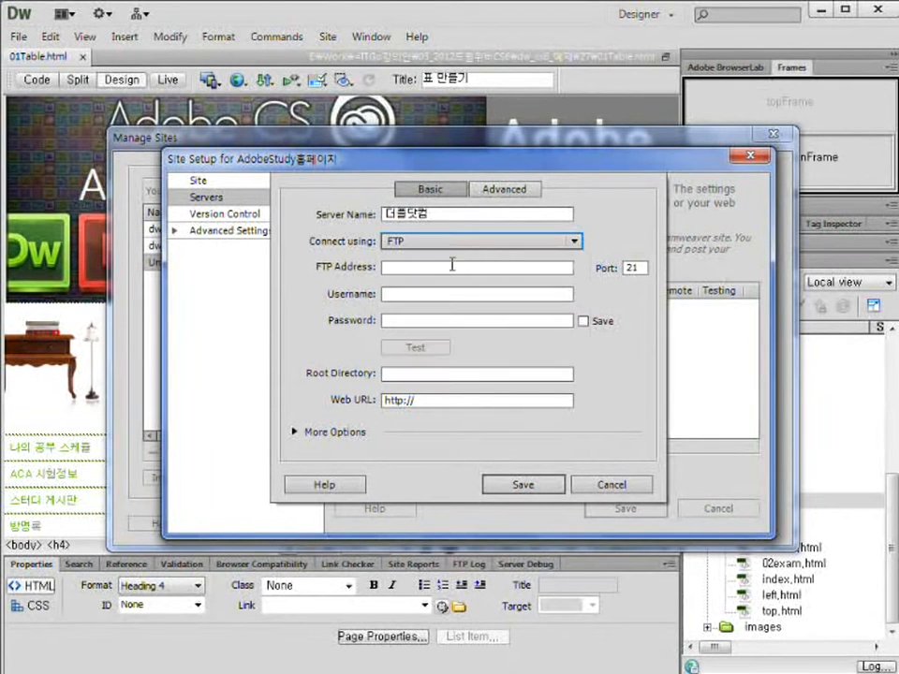
Enter the FTP address, username and password, then test the connection.
left_click(475, 269)
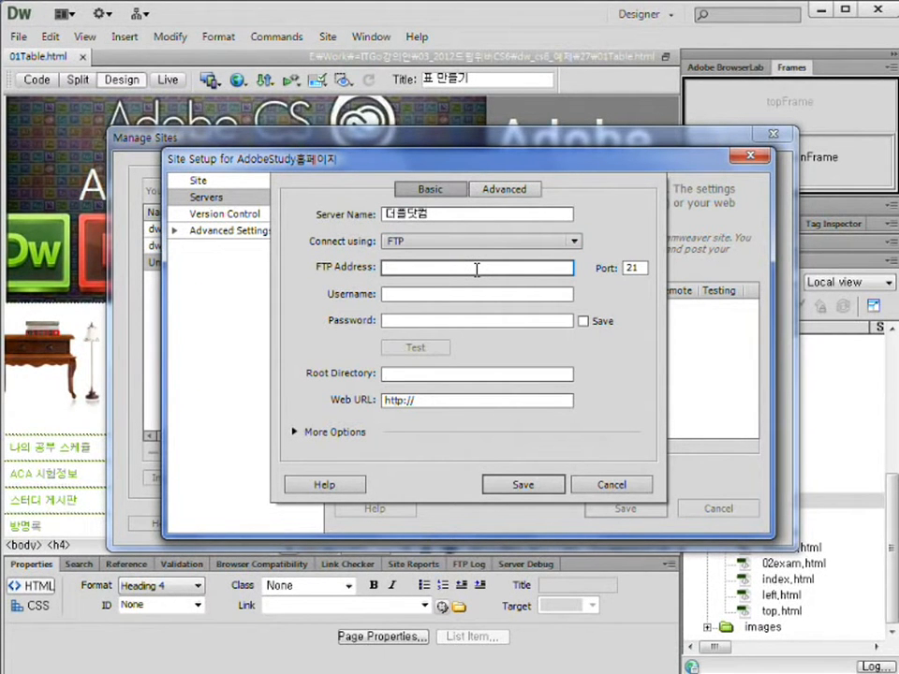
type("whrydus.com.ne.kr")
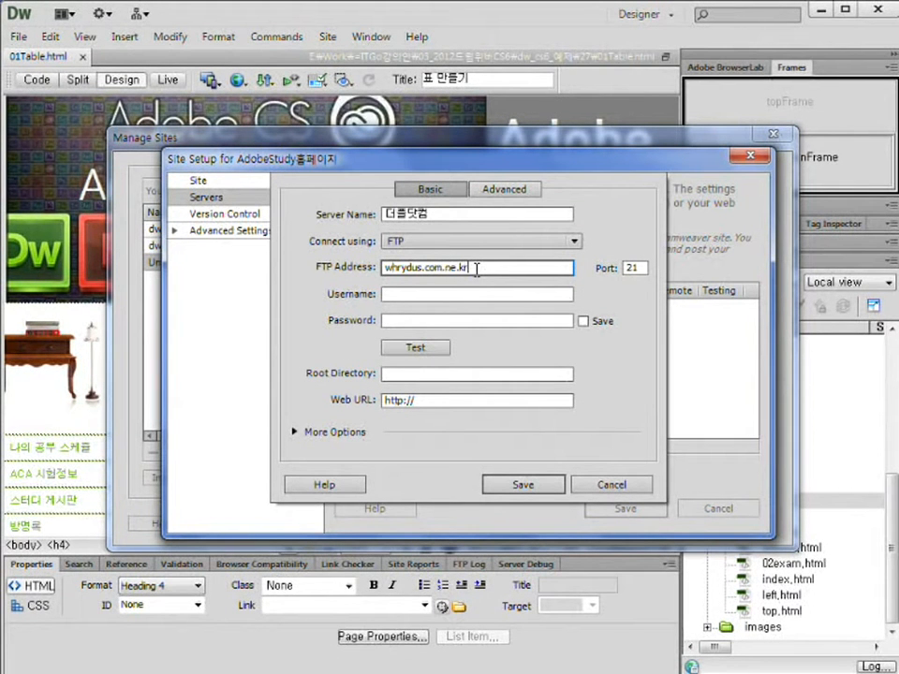
double_click(421, 269)
left_click(422, 270)
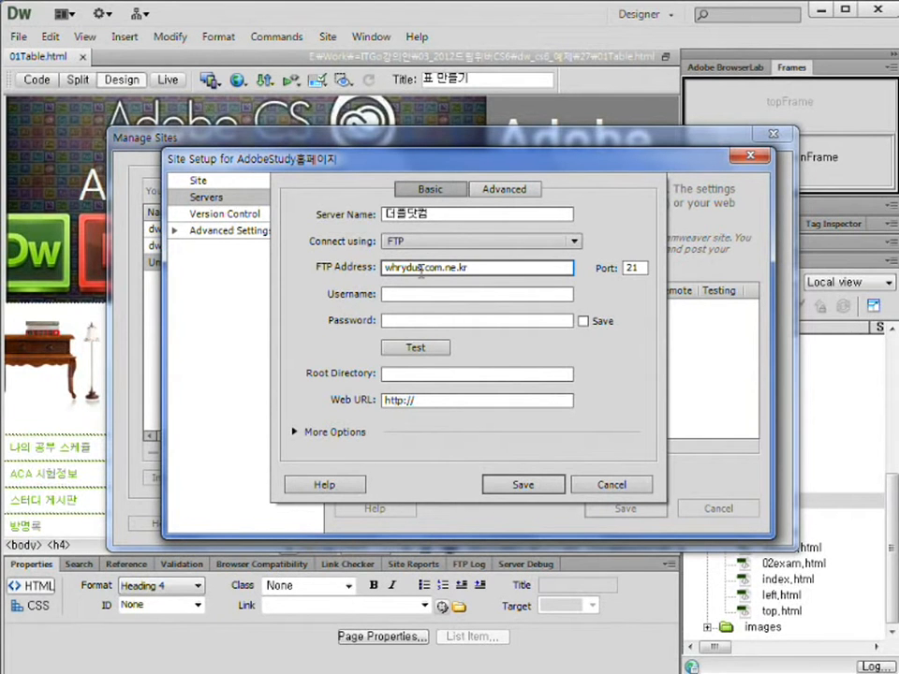
left_click(490, 296)
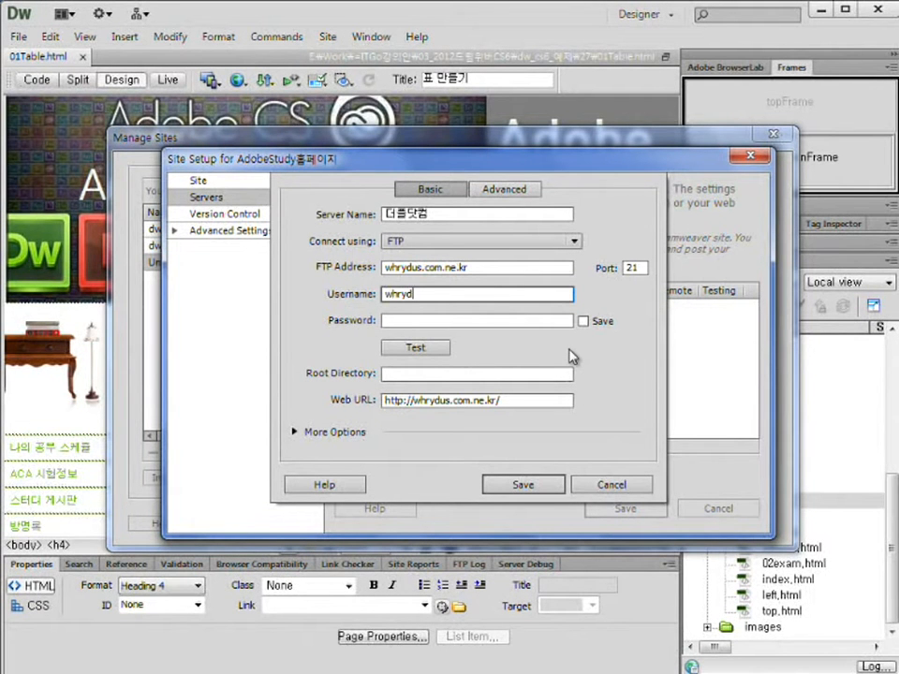
left_click(550, 321)
type("*")
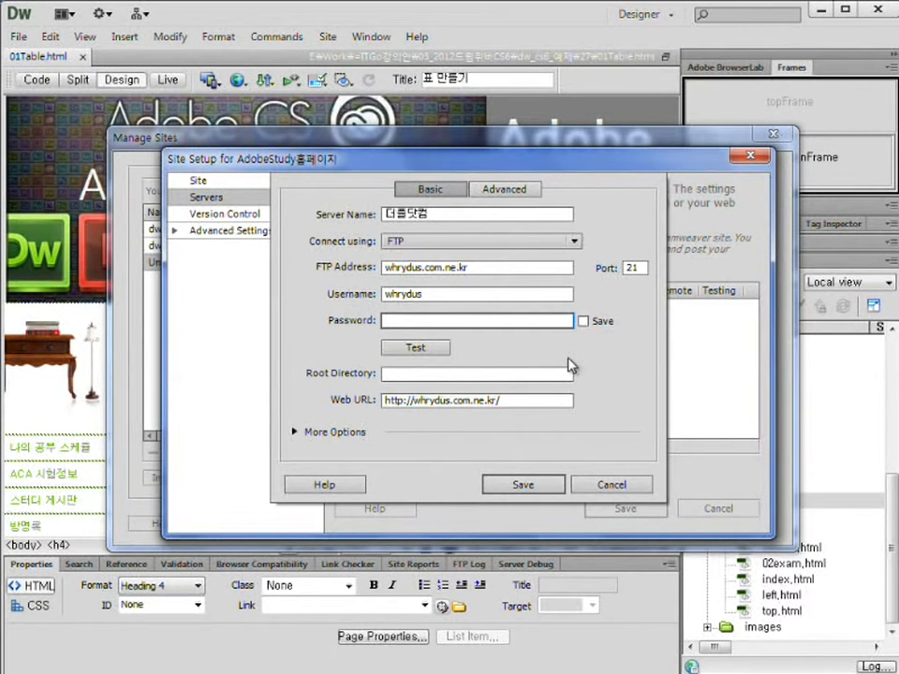
type("***")
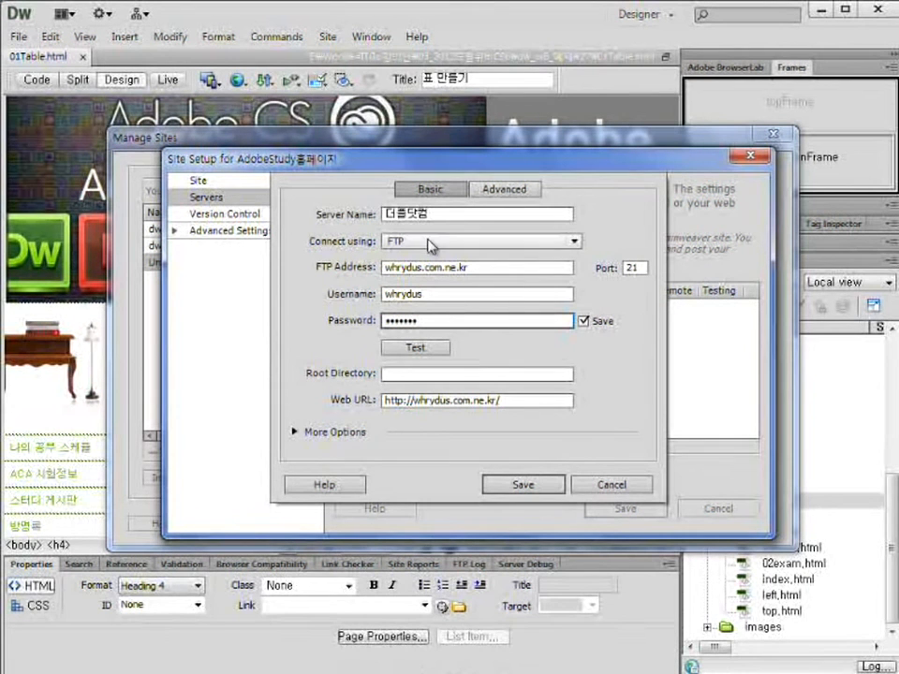
left_click(420, 348)
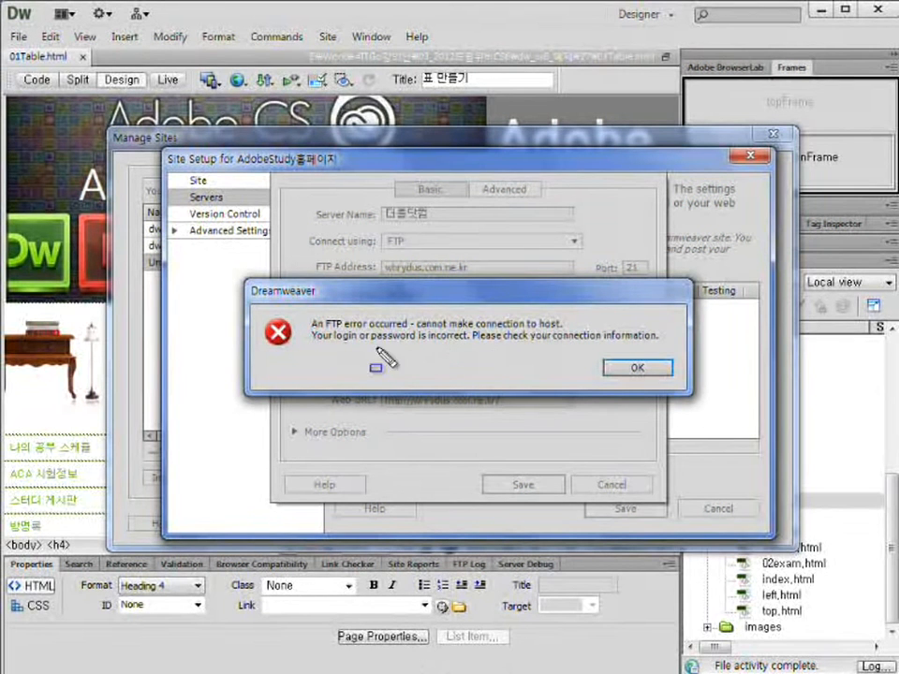
Dismiss the login error, re-enter the password, and retest until the connection succeeds.
left_click_drag(366, 342, 477, 346)
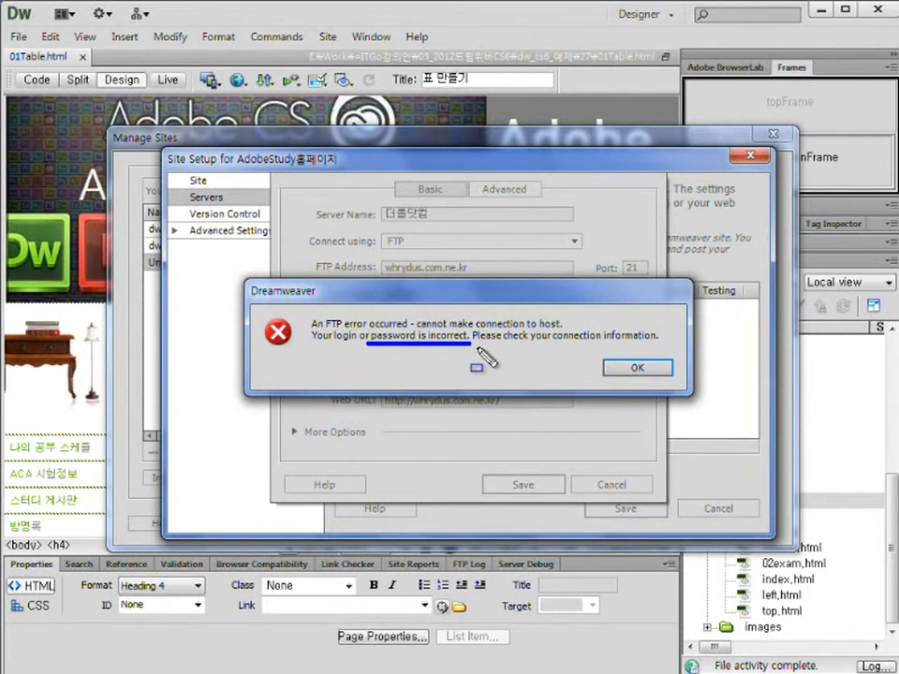
right_click(638, 376)
left_click(638, 369)
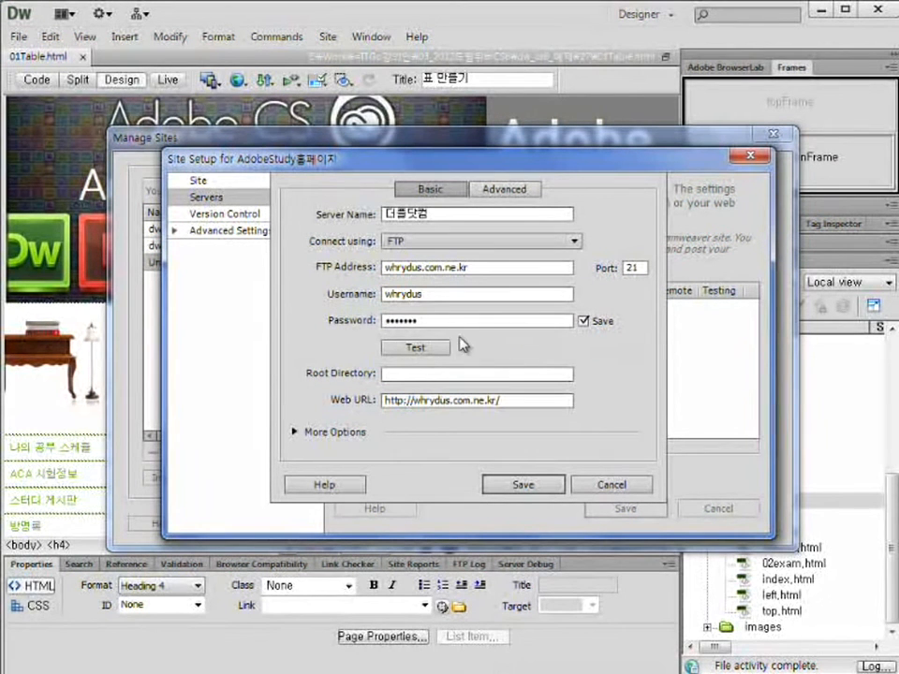
type("wh")
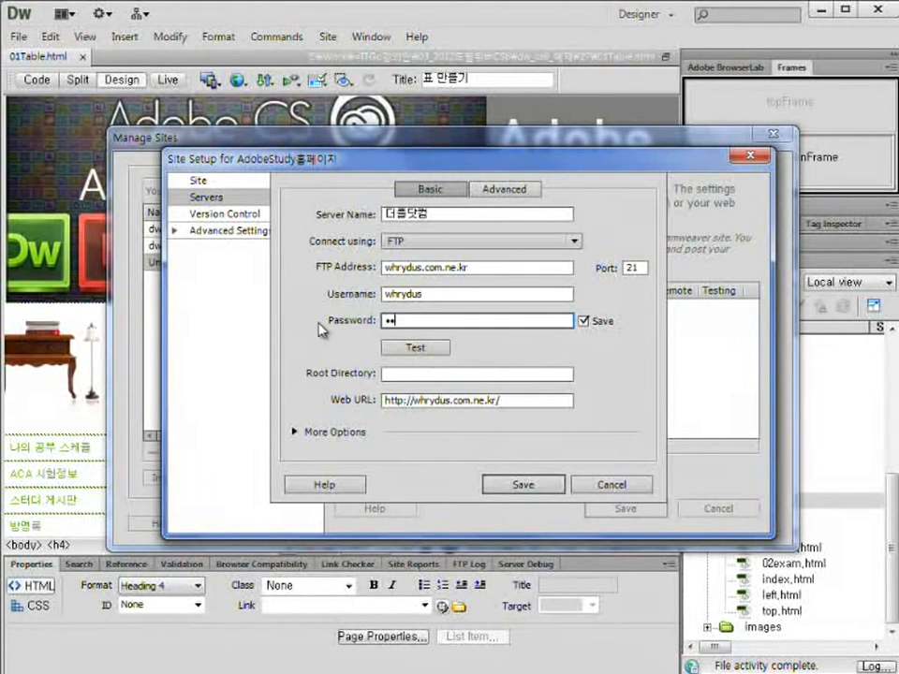
left_click(430, 349)
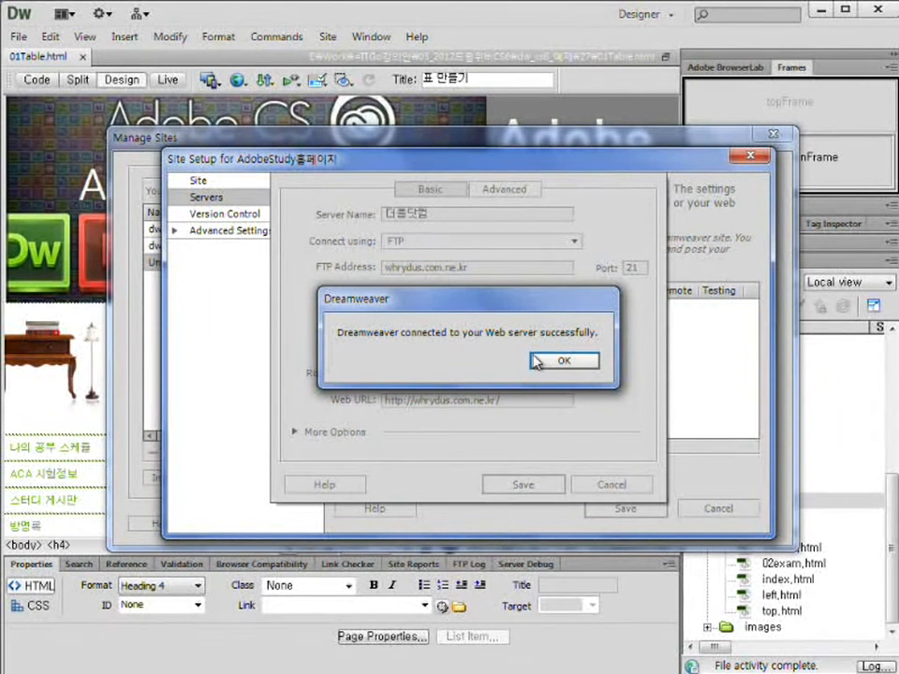
mouse_move(318, 286)
left_mouse_down()
mouse_move(624, 440)
mouse_move(608, 406)
mouse_move(619, 392)
left_mouse_up()
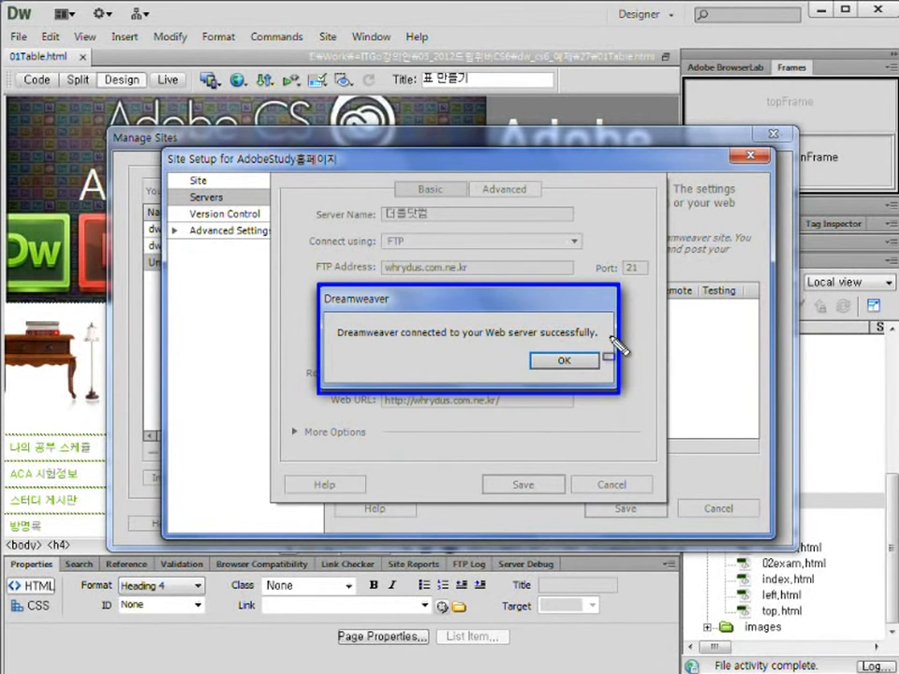
key("Escape")
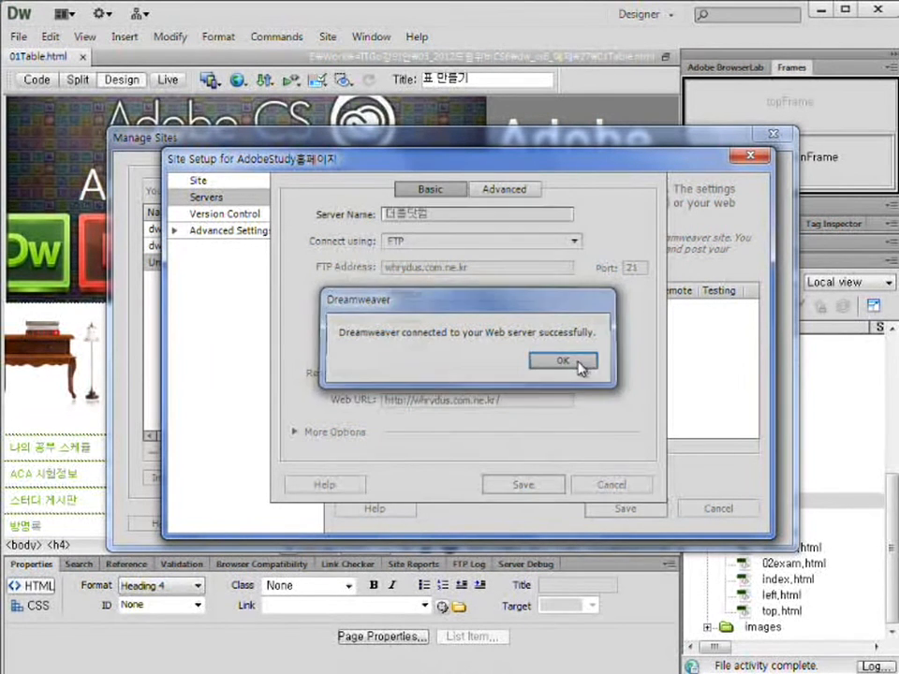
left_click(560, 362)
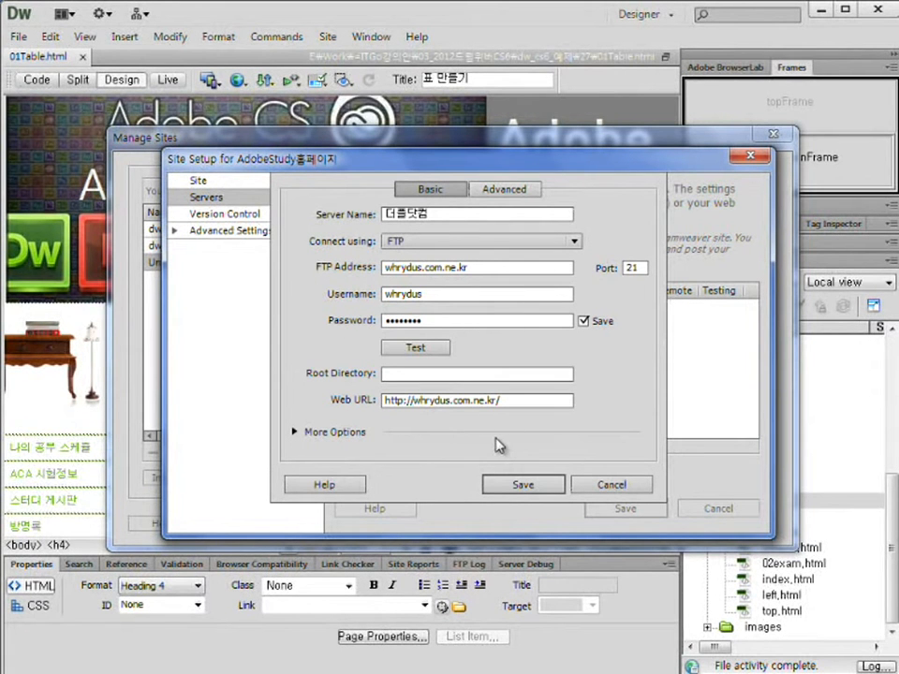
Save the 더플닷컴 server and the site setup, accepting the root-folder warning.
left_click(521, 485)
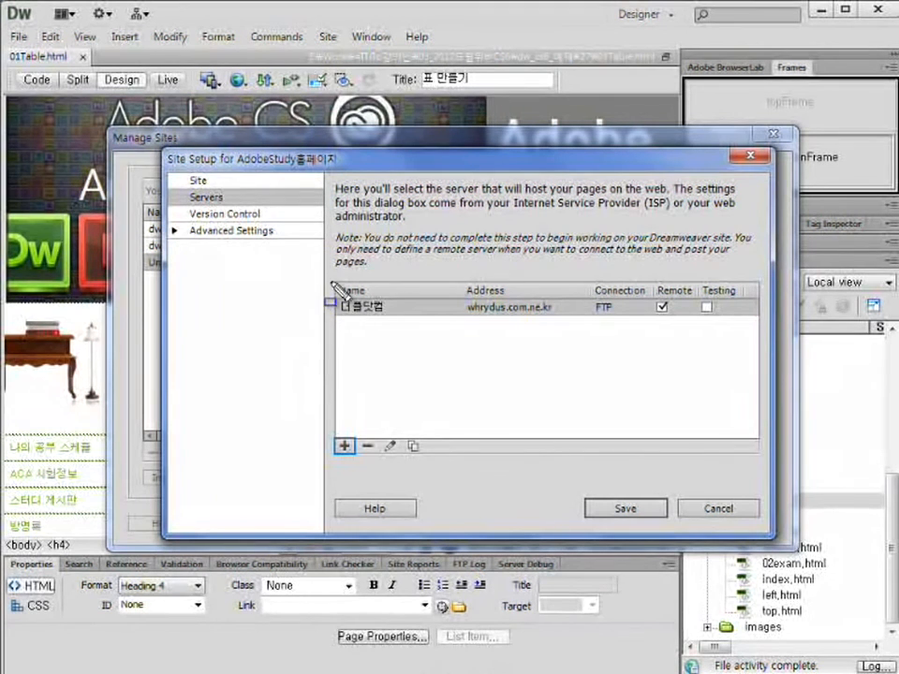
mouse_move(334, 281)
left_mouse_down()
mouse_move(512, 316)
mouse_move(760, 319)
left_mouse_up()
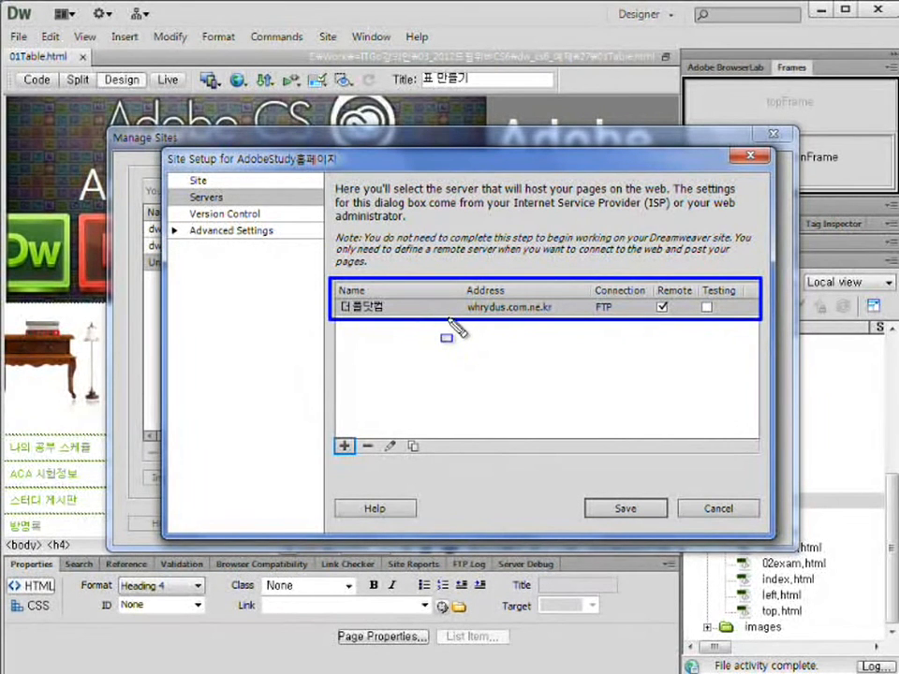
key("Escape")
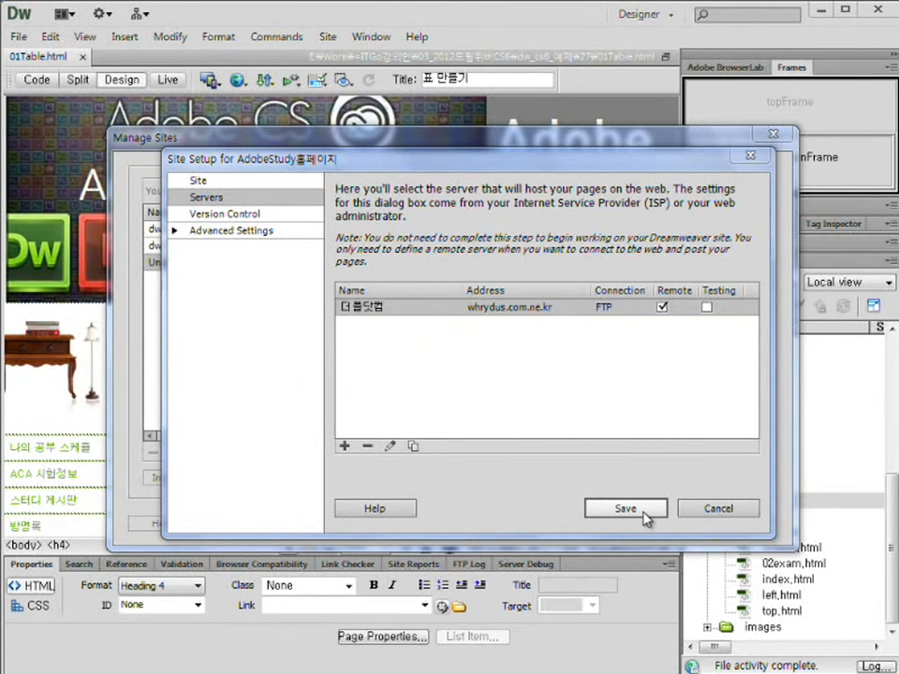
left_click(636, 511)
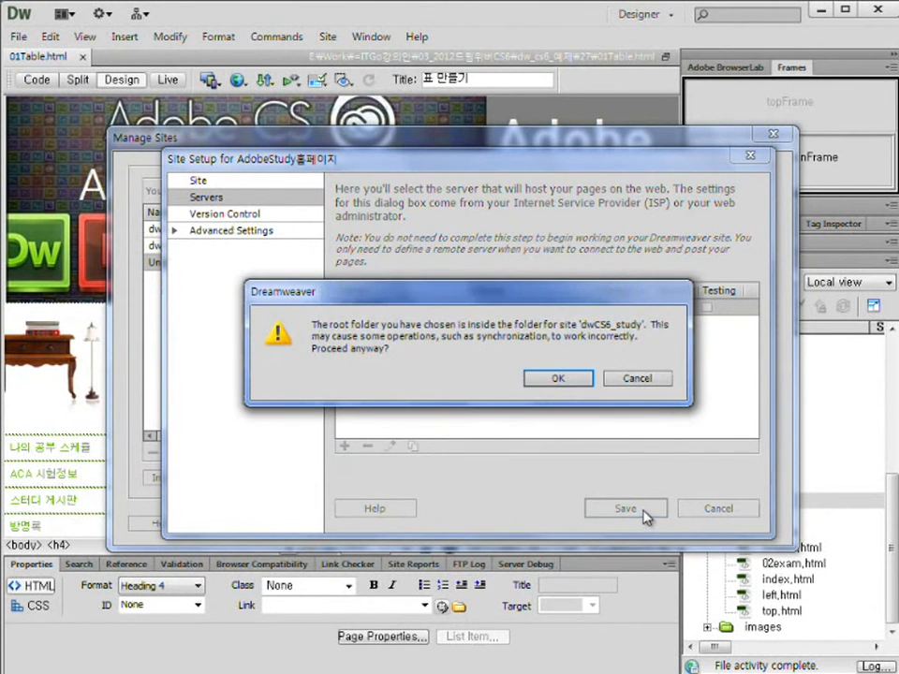
left_click(558, 379)
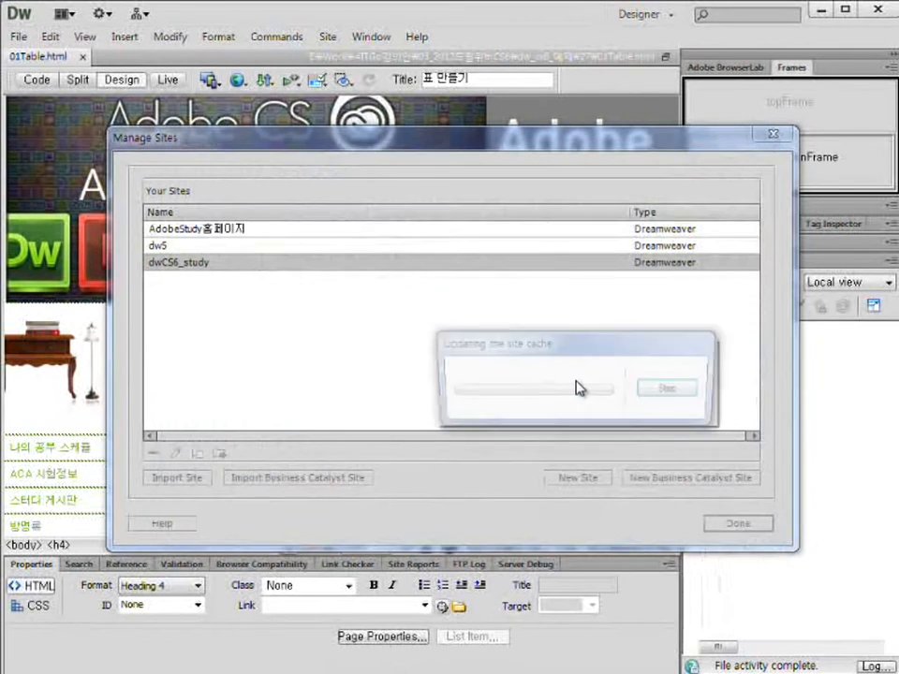
key("ctrl+shift+d")
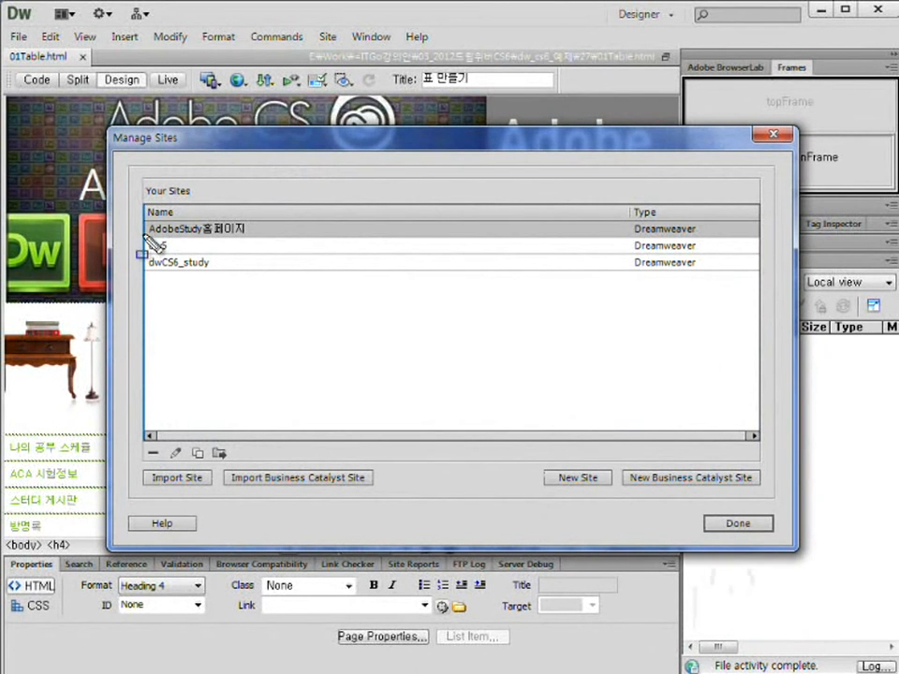
left_click_drag(146, 217, 274, 237)
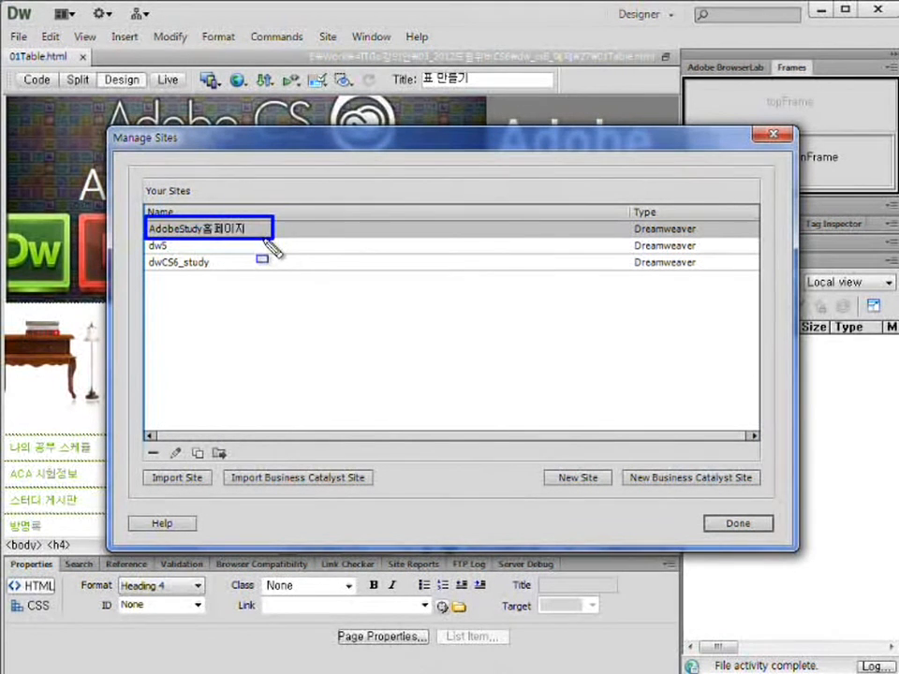
key("Escape")
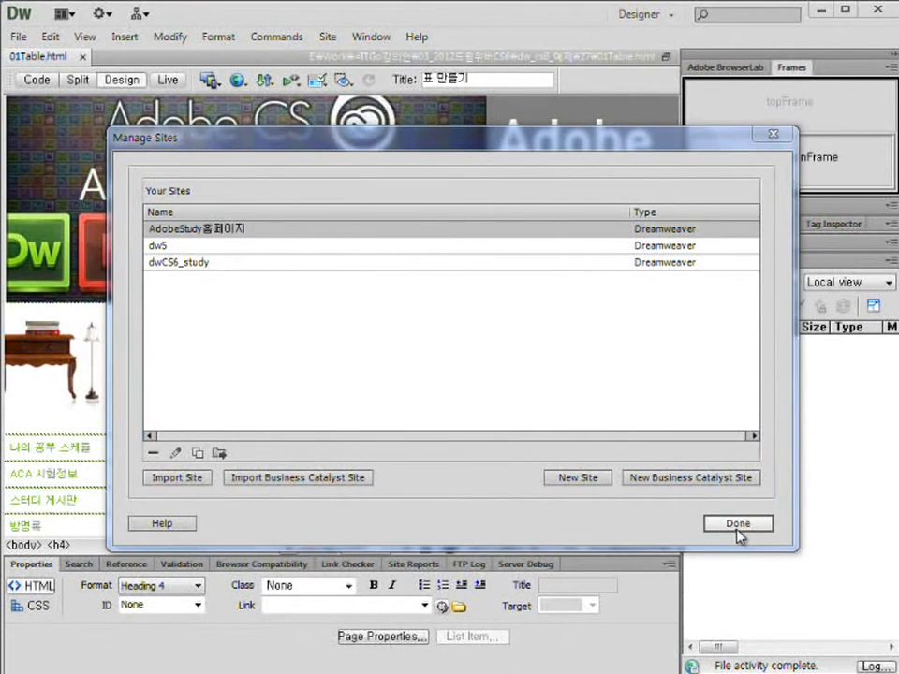
Leave Manage Sites with Done and connect the AdobeStudy홈페이지 site to its remote server.
left_click(738, 526)
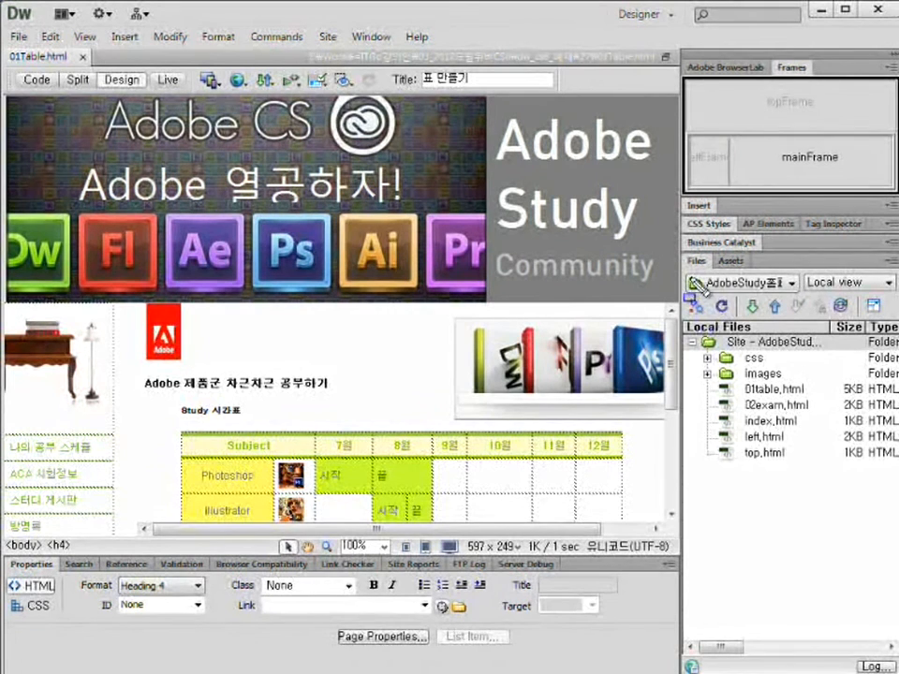
left_click(725, 281)
left_click_drag(816, 305, 722, 384)
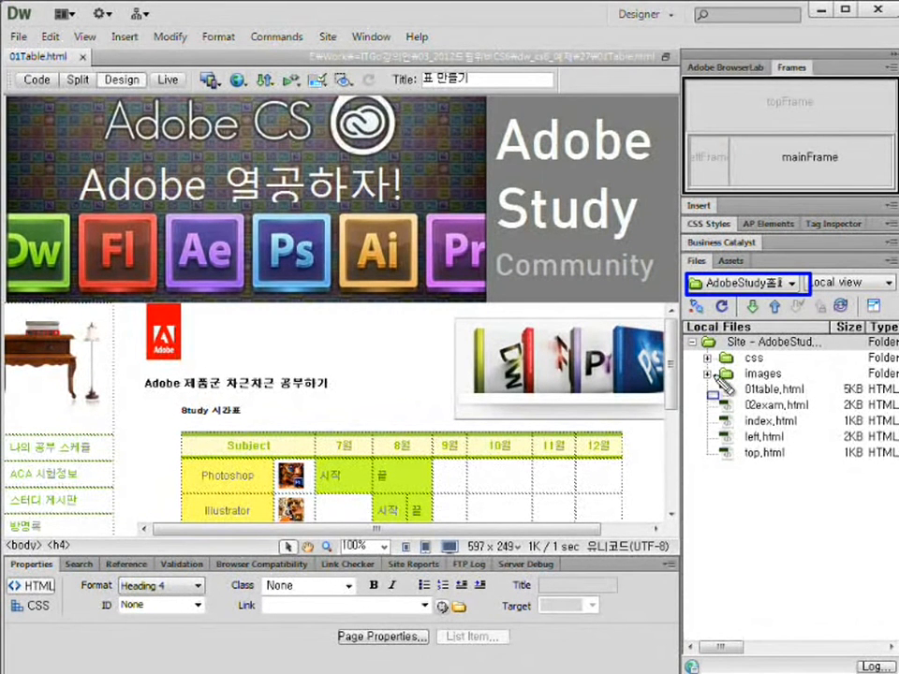
mouse_move(682, 320)
left_mouse_down()
mouse_move(865, 472)
mouse_move(896, 469)
left_mouse_up()
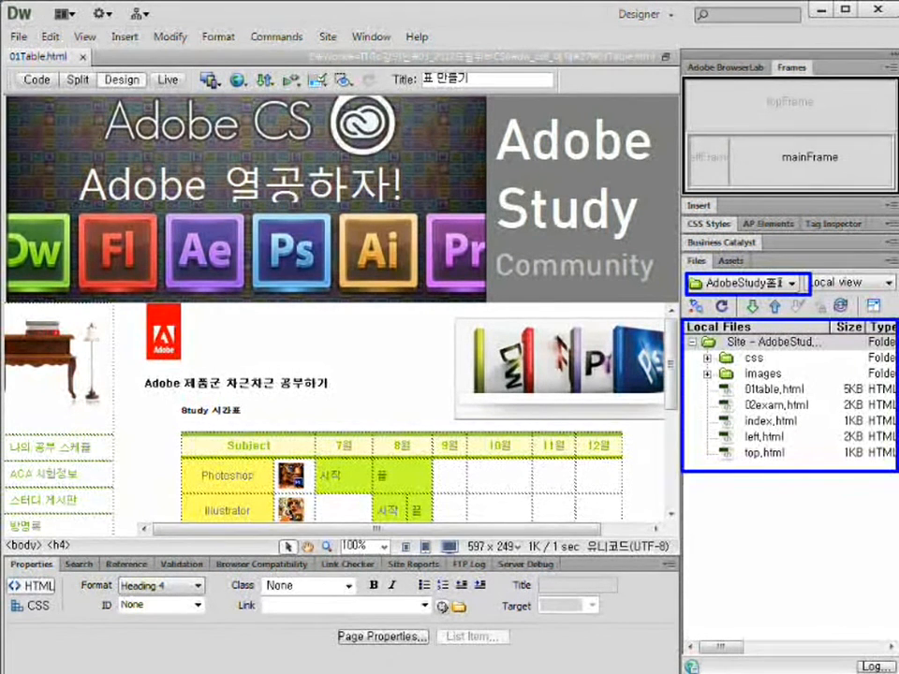
key("Escape")
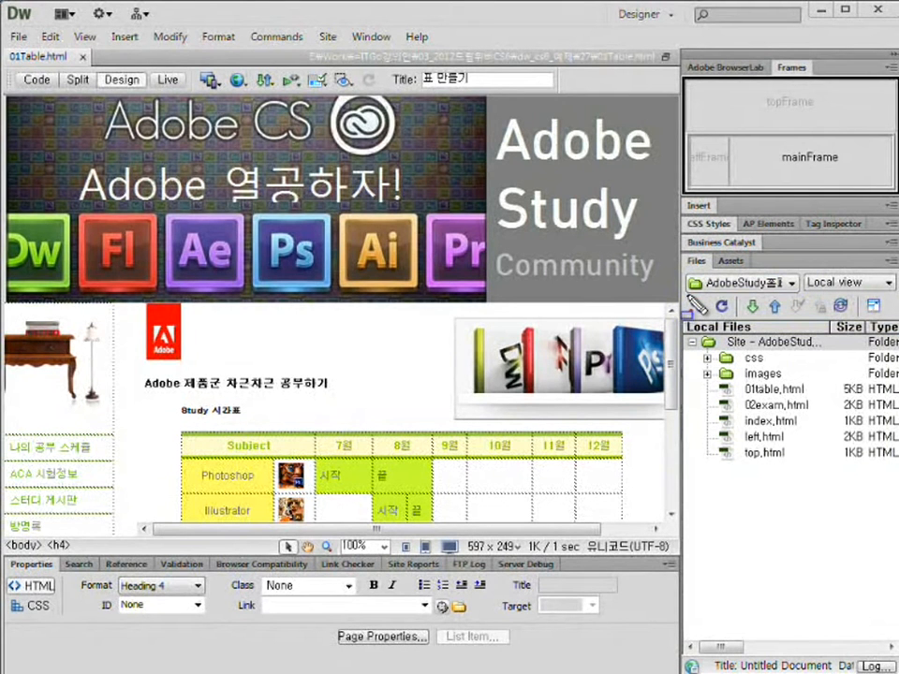
left_click_drag(683, 296, 711, 321)
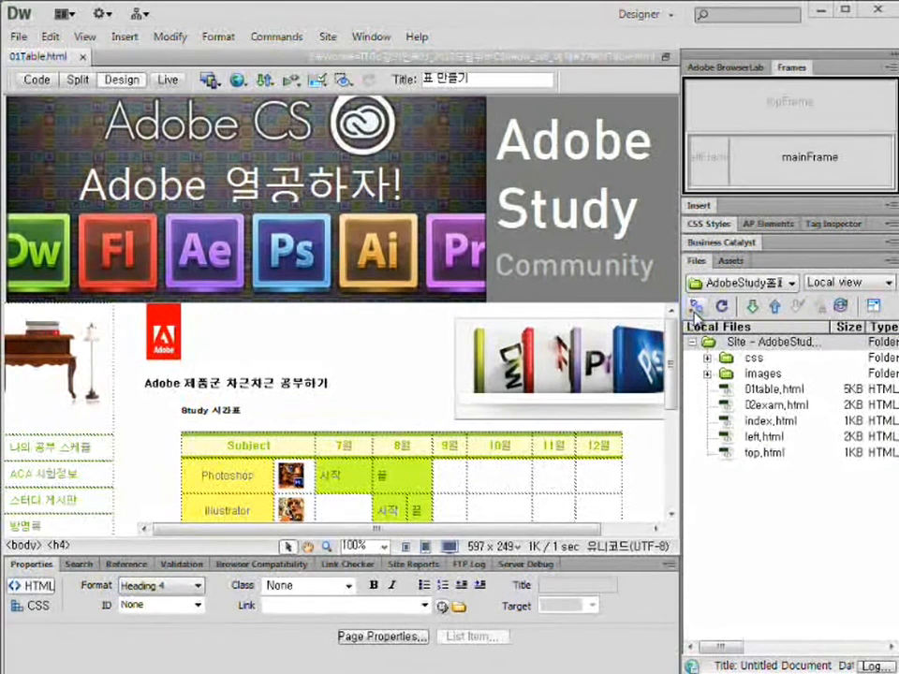
left_click(694, 314)
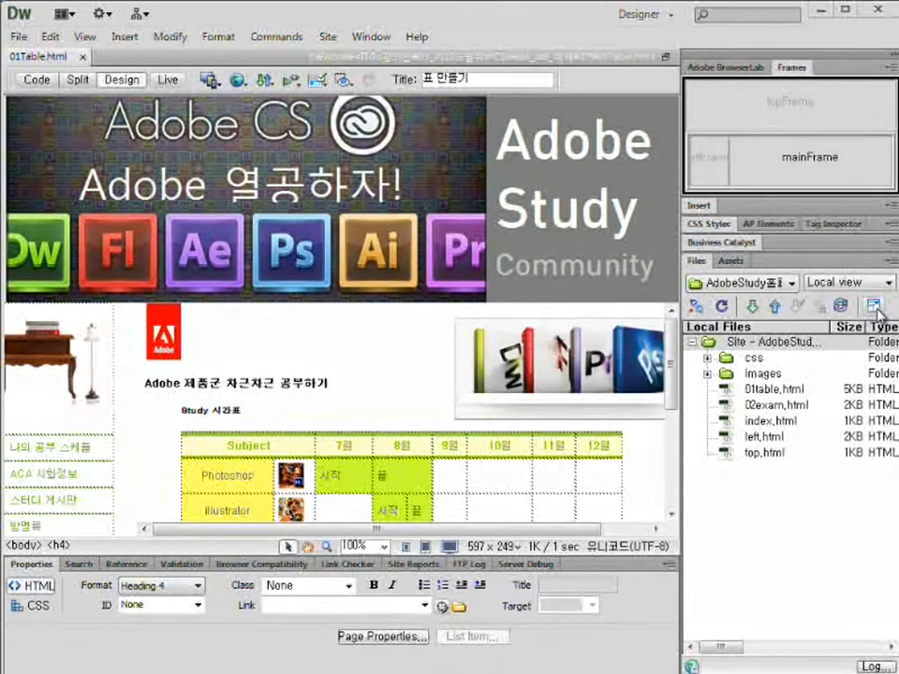
Expand the Files panel to show remote server and local files side by side.
left_click(873, 307)
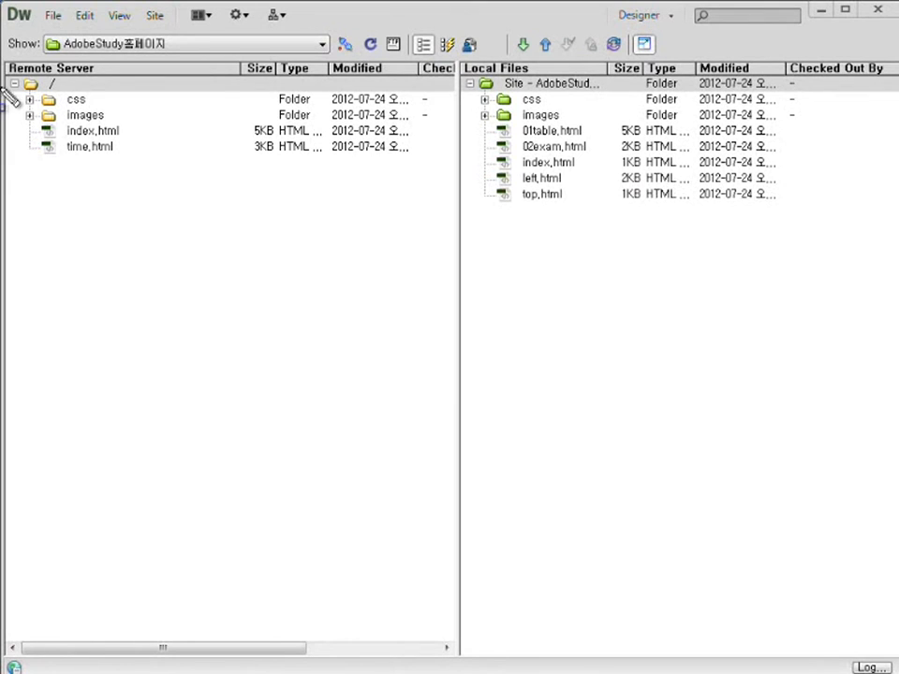
mouse_move(7, 75)
left_mouse_down()
mouse_move(128, 142)
mouse_move(348, 166)
mouse_move(447, 163)
left_mouse_up()
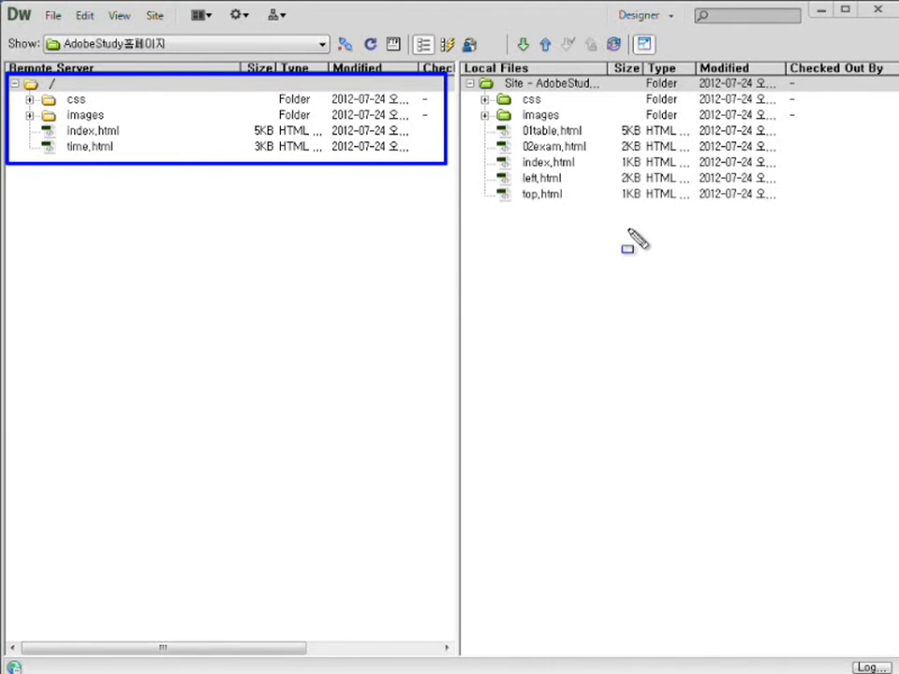
key("Escape")
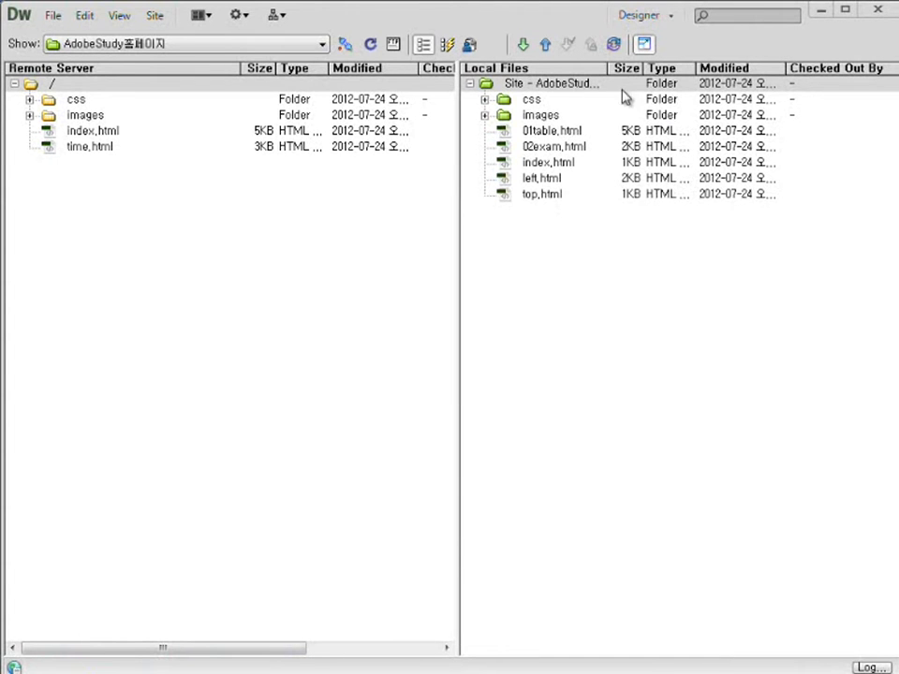
Widen the local file name column and the Local Files pane so Checked Out By shows.
left_click(562, 84)
left_click_drag(609, 68, 662, 68)
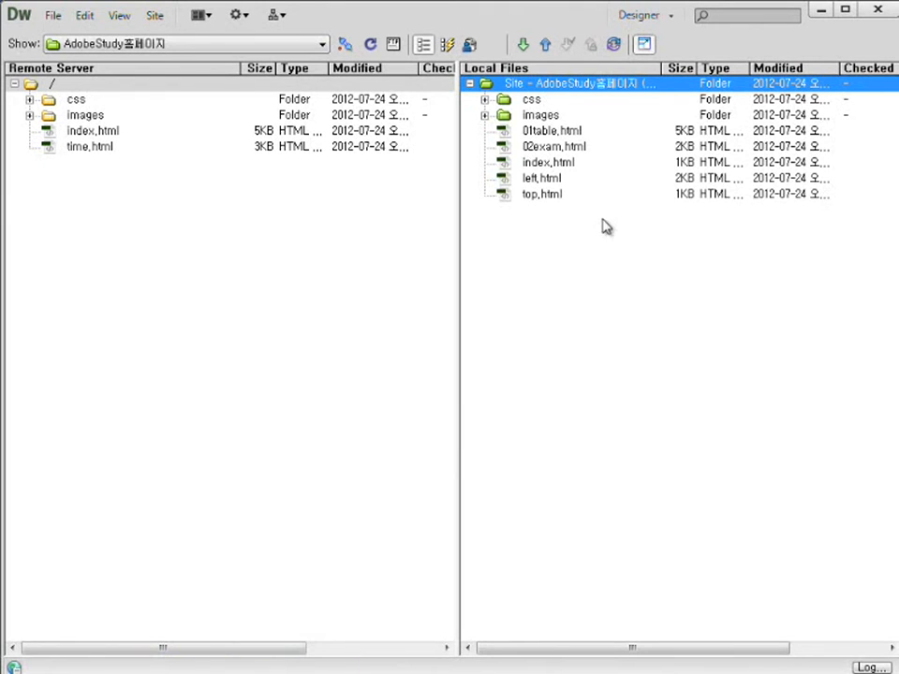
left_click_drag(456, 282, 423, 283)
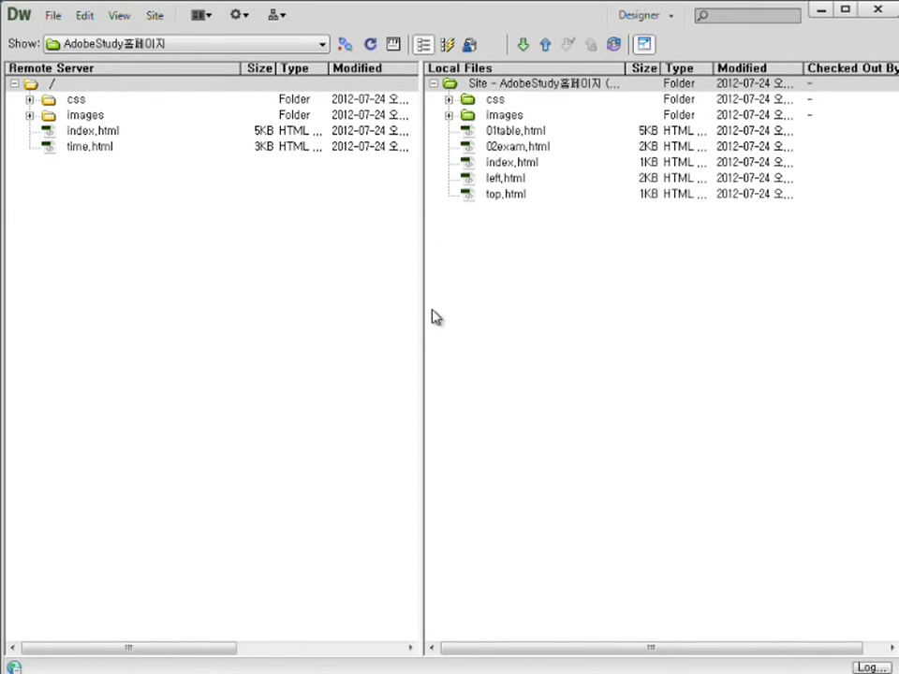
left_click(103, 150)
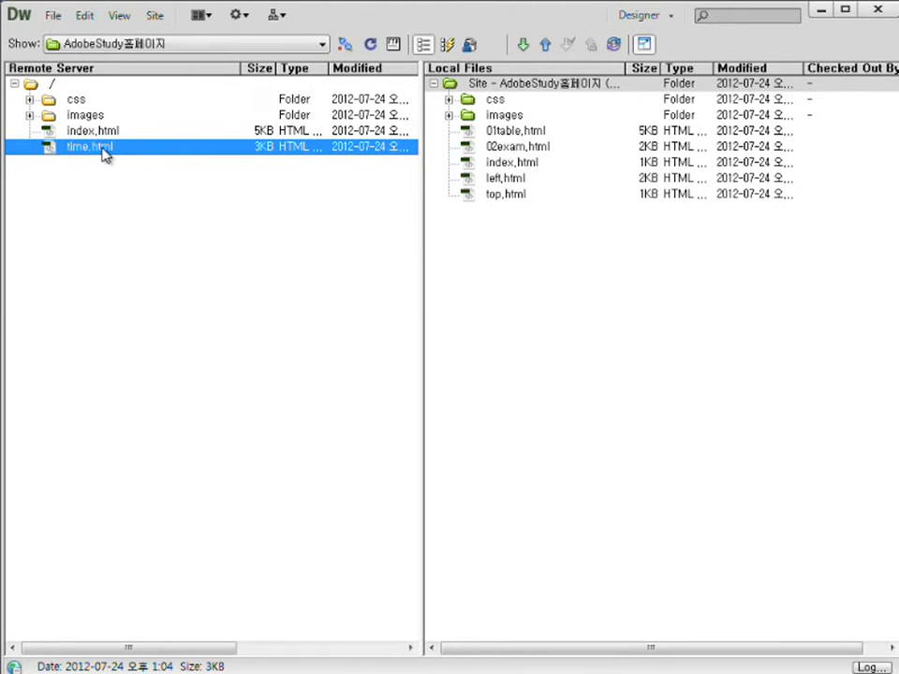
Delete the remote css and images folders plus time.html, confirming with Yes.
left_click(92, 120, "ctrl")
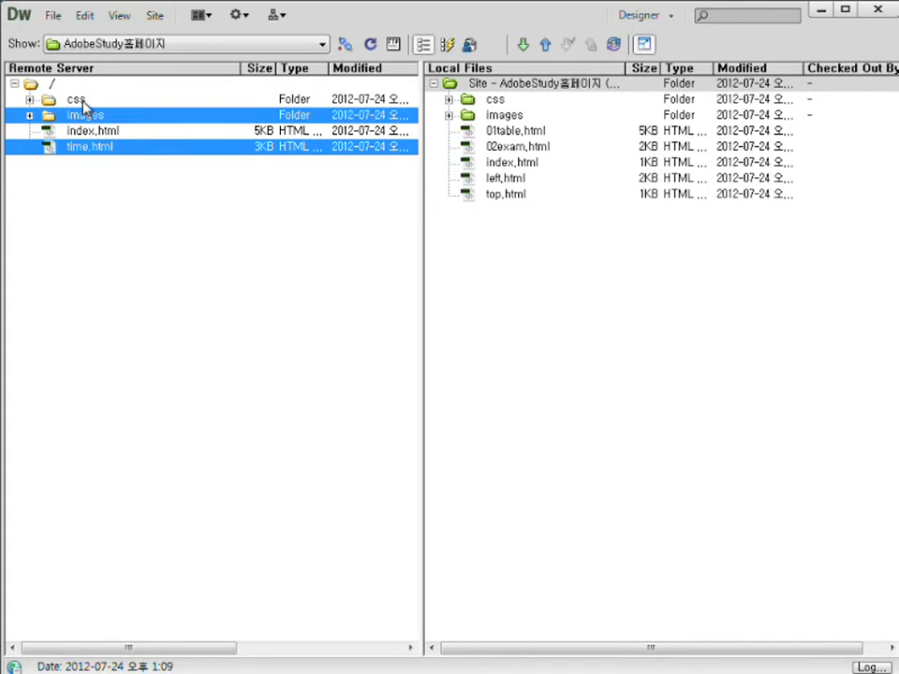
left_click(83, 101, "ctrl")
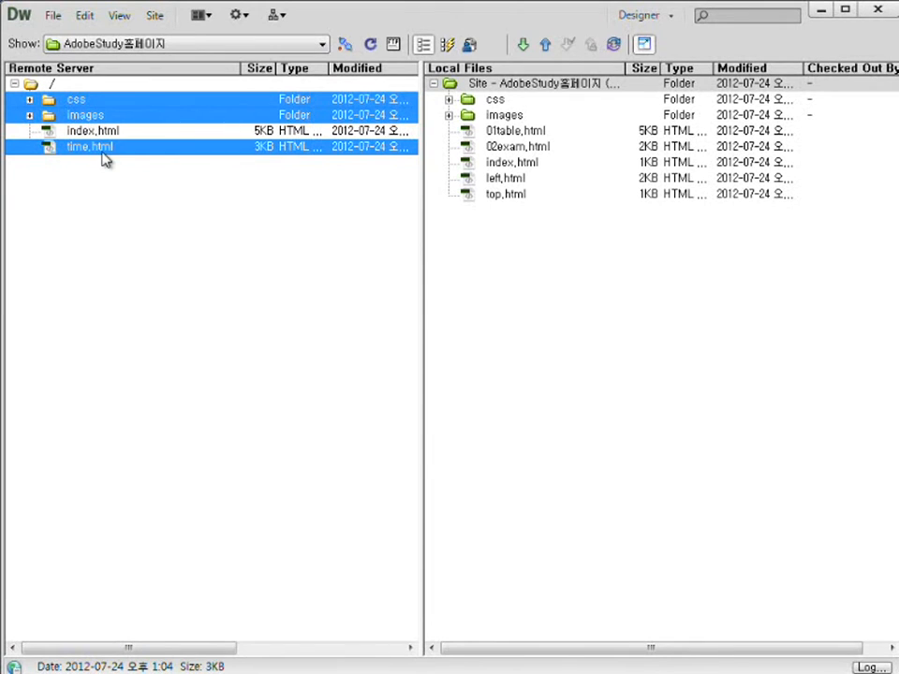
key("Delete")
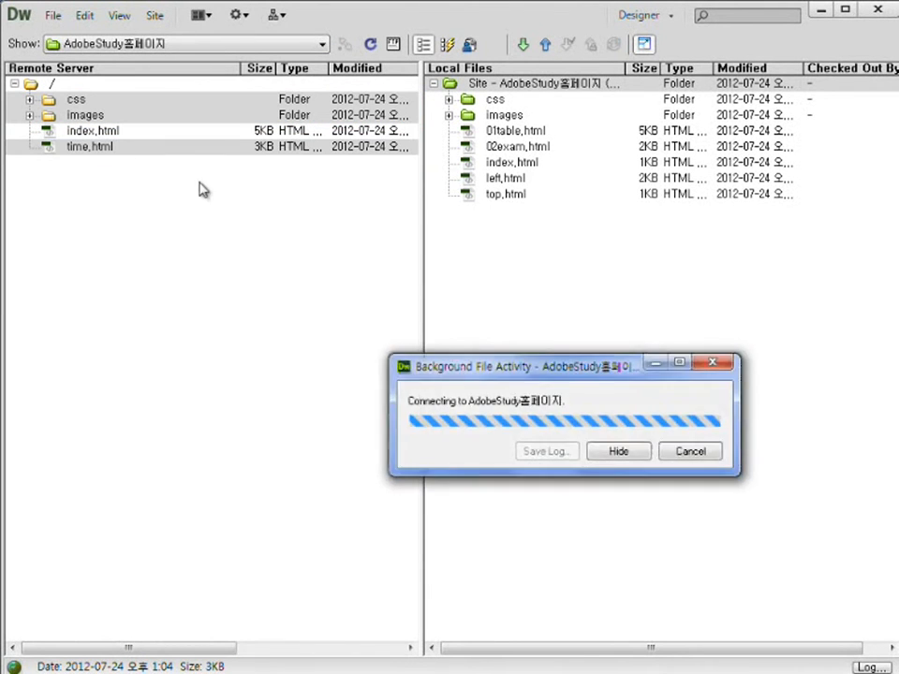
left_click_drag(477, 293, 287, 202)
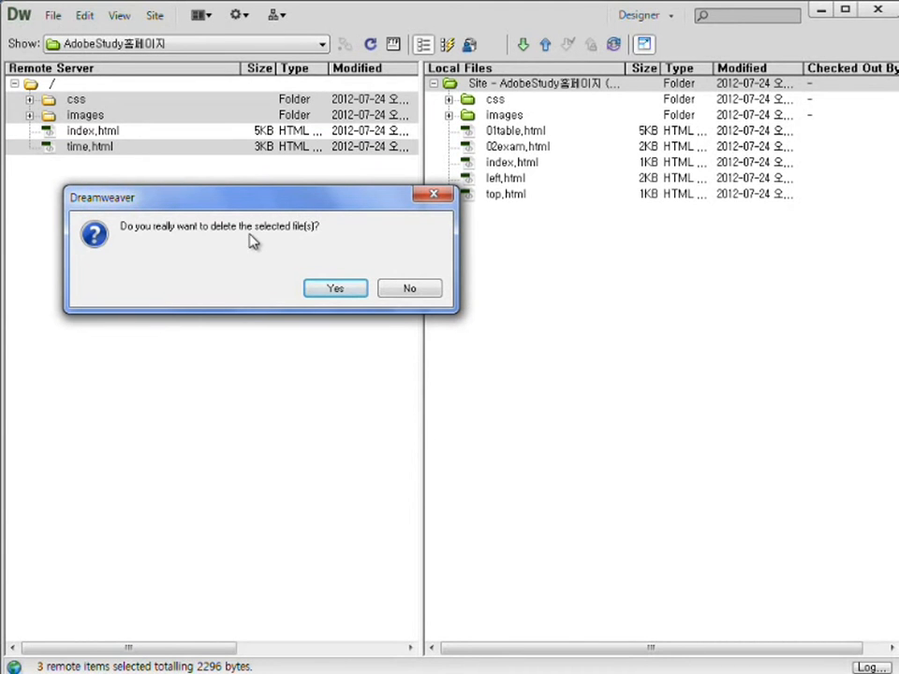
left_click(333, 290)
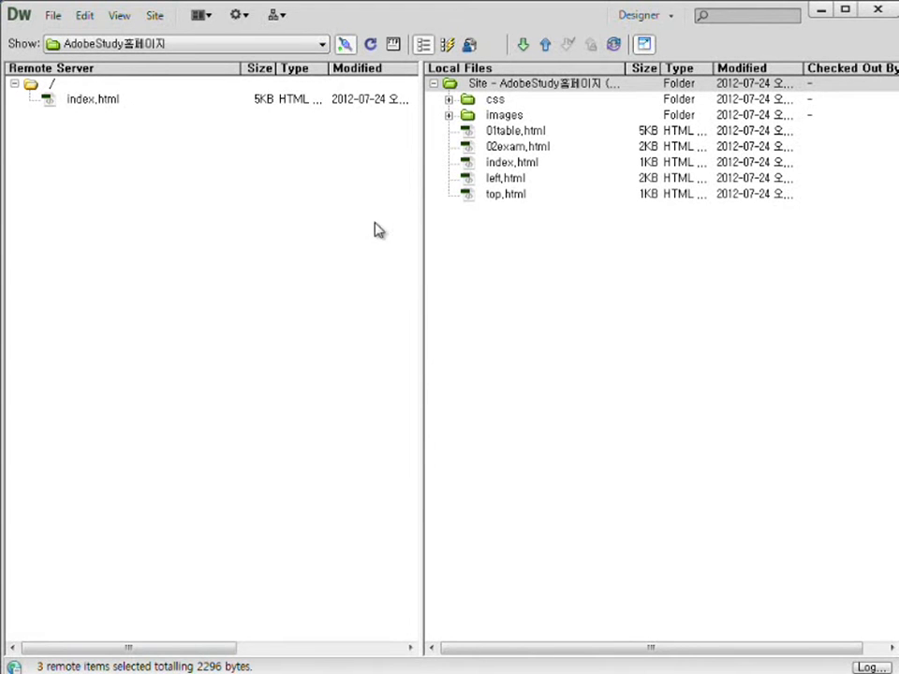
Select all local items from css to top.html and put them on the server with dependent files.
left_click(501, 103)
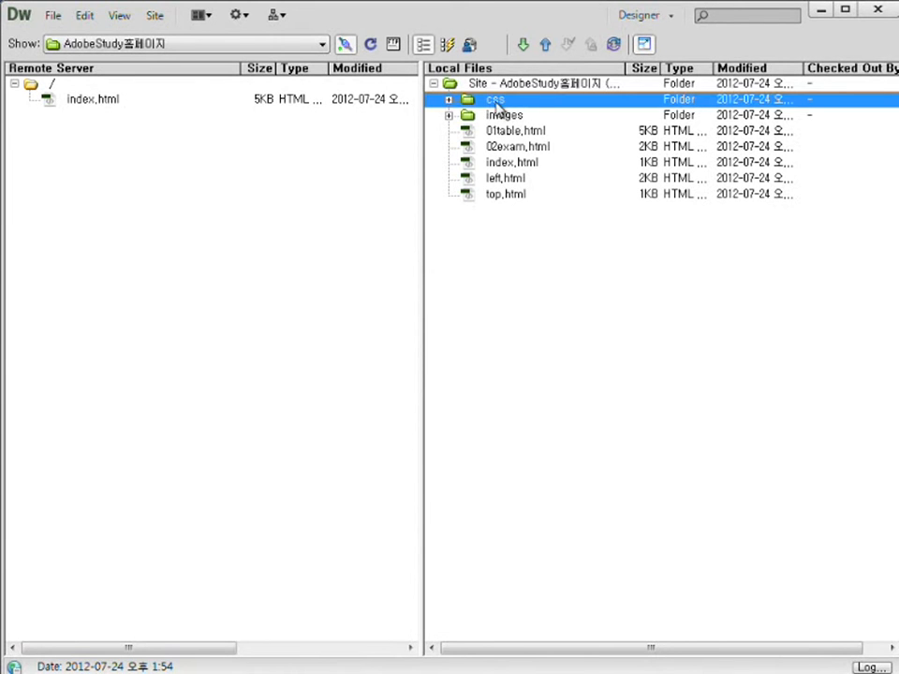
left_click(519, 200, "shift")
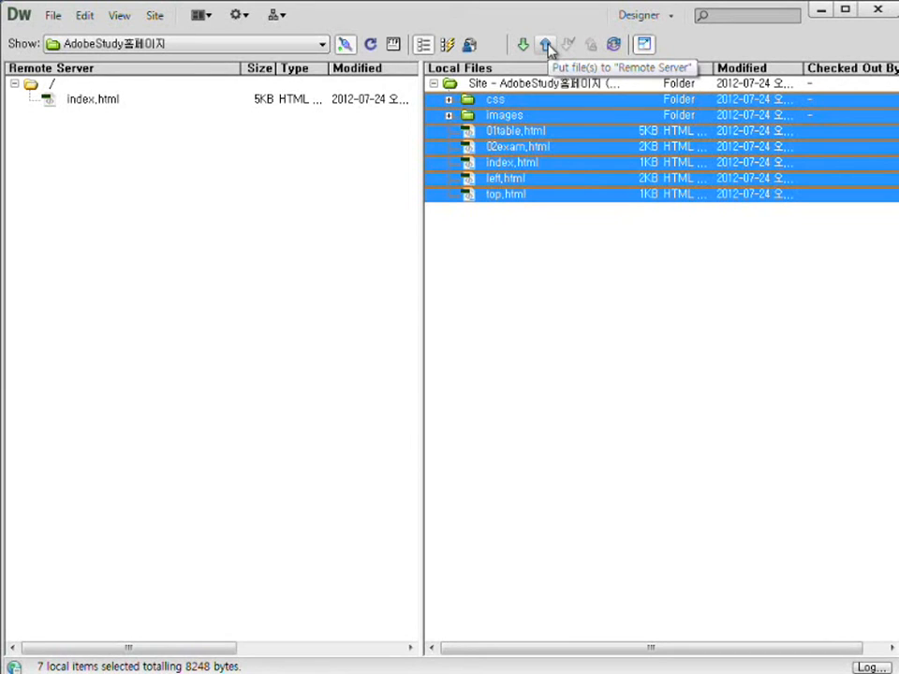
left_click(546, 47)
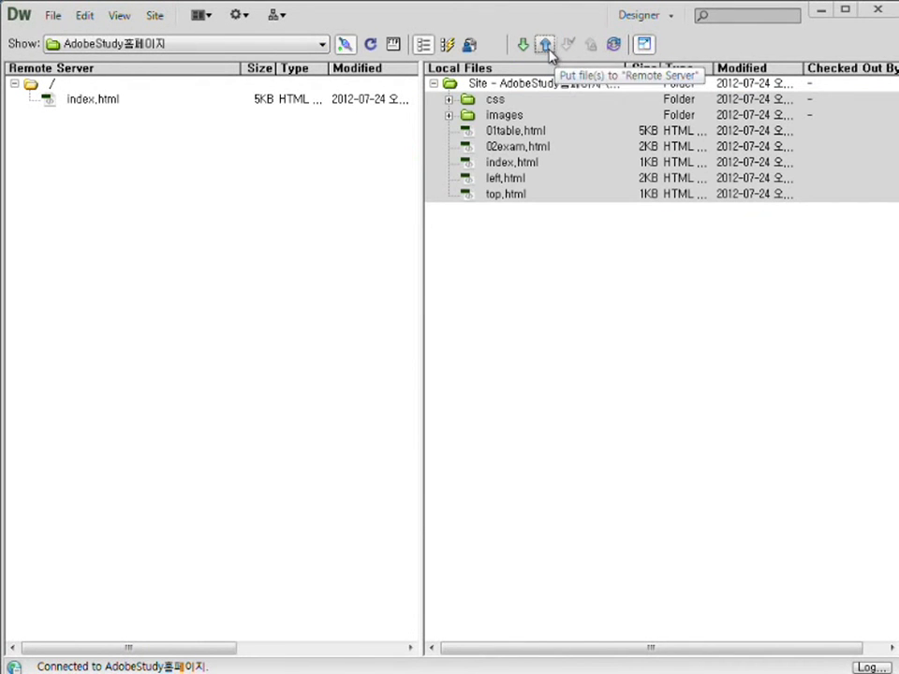
left_click(545, 45)
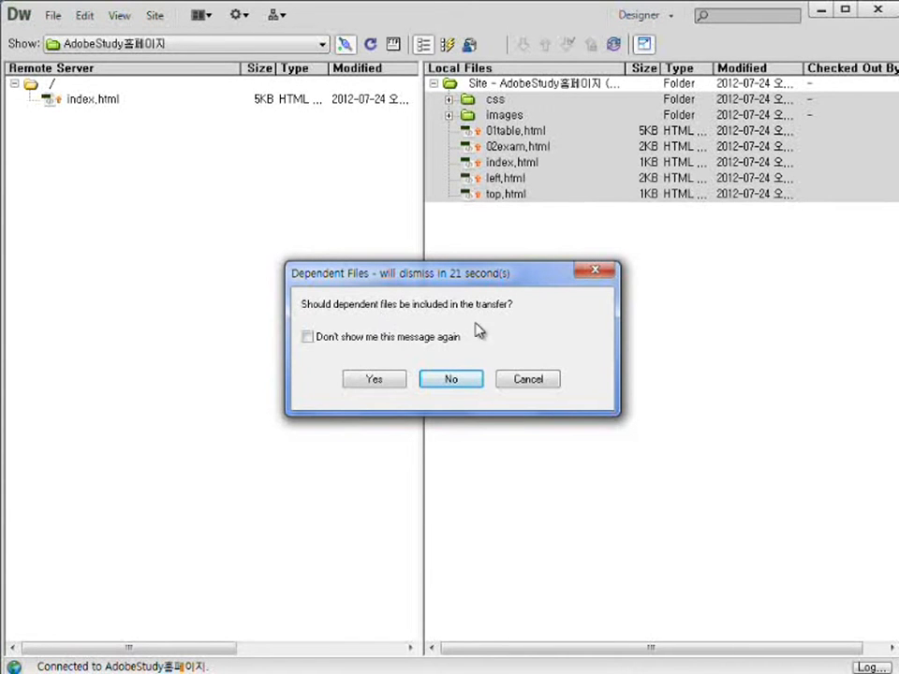
left_click(395, 380)
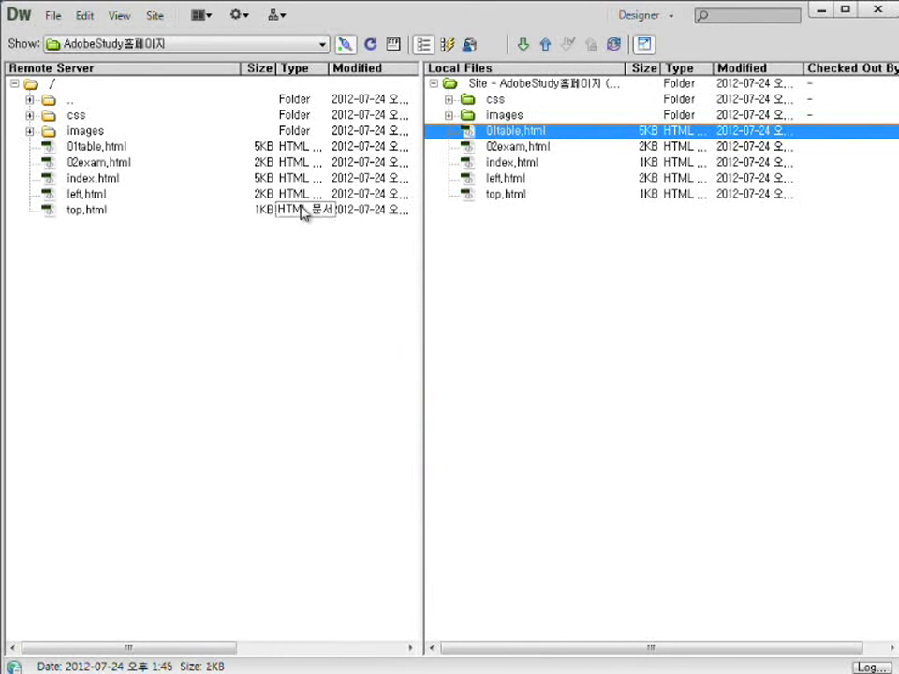
Expand and collapse the images and css folders in both panes to compare remote against local.
left_click(30, 131)
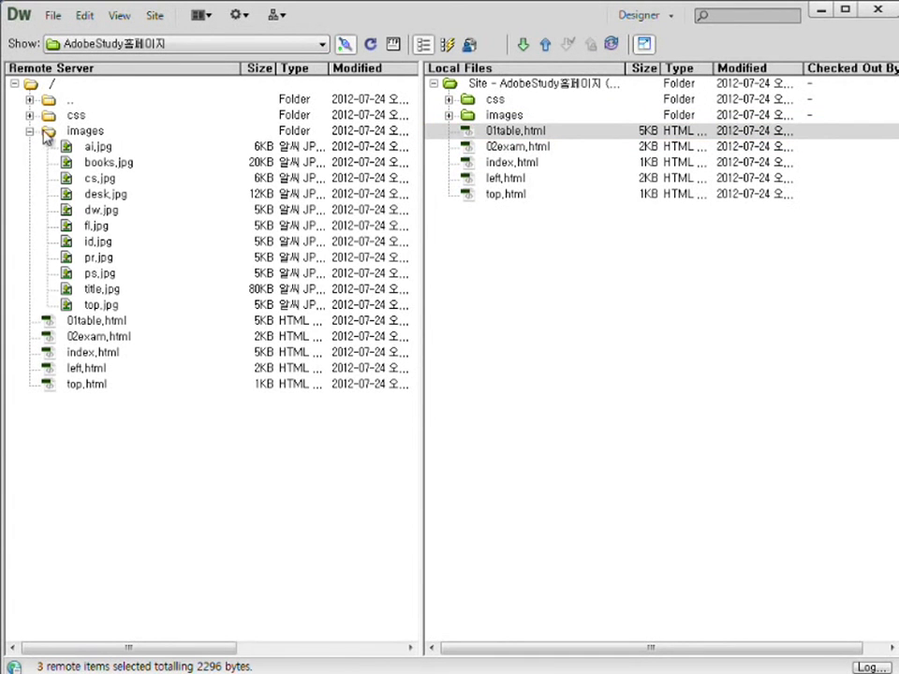
left_click(450, 115)
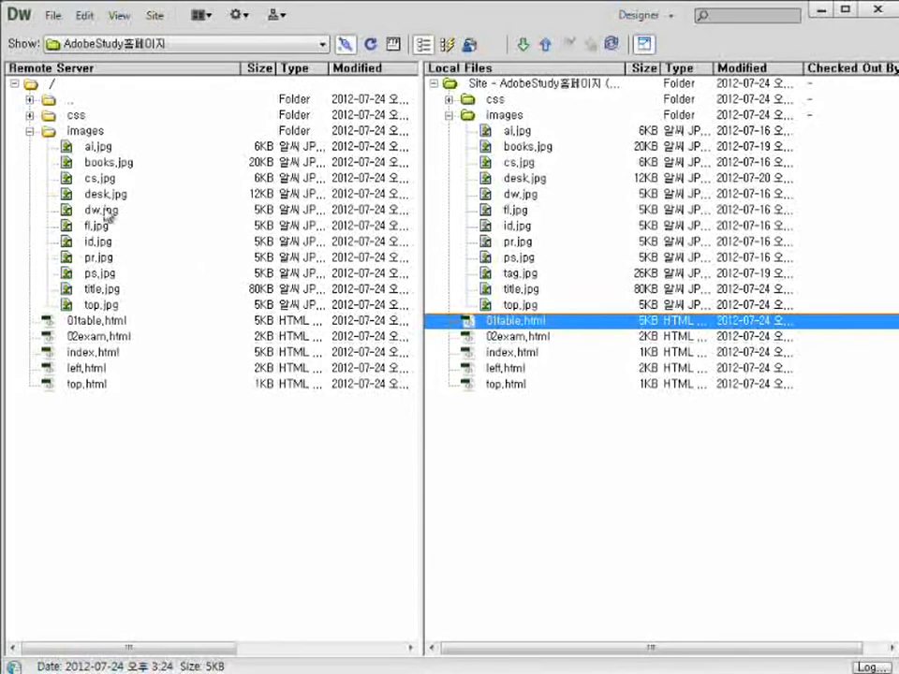
left_click(31, 132)
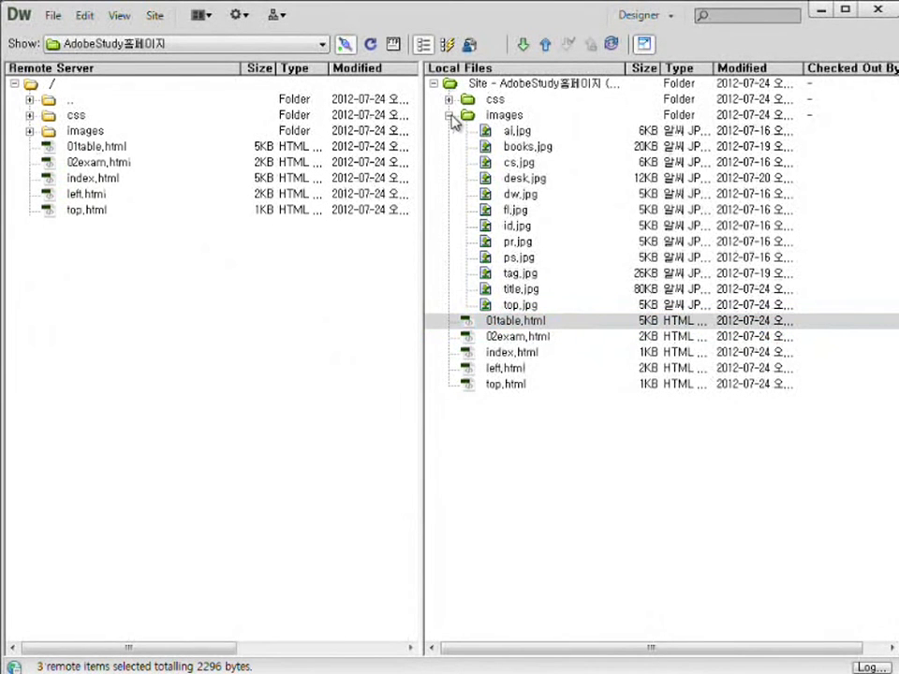
left_click(449, 115)
left_click(30, 115)
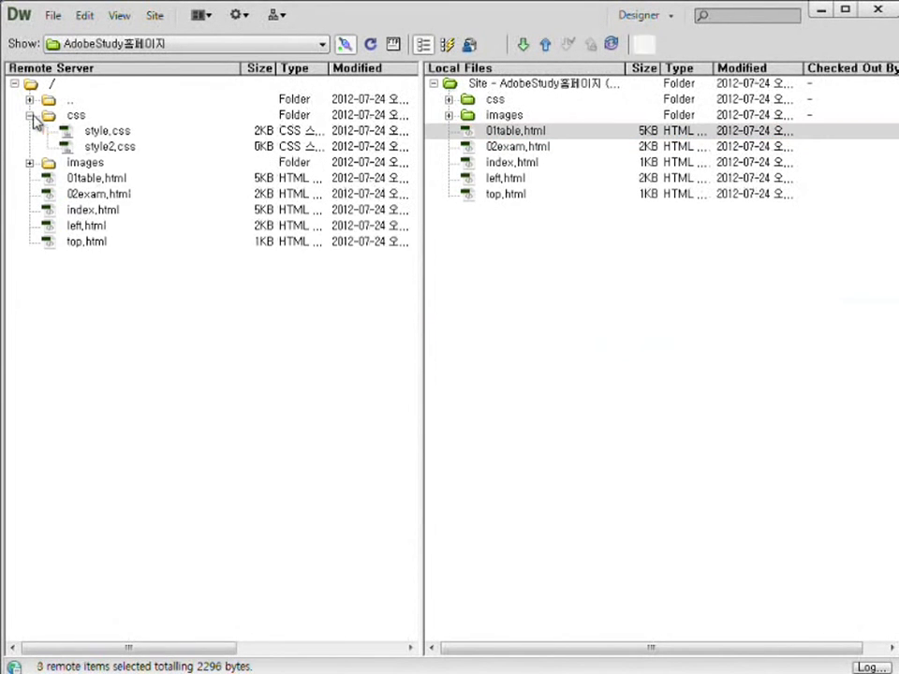
left_click(450, 99)
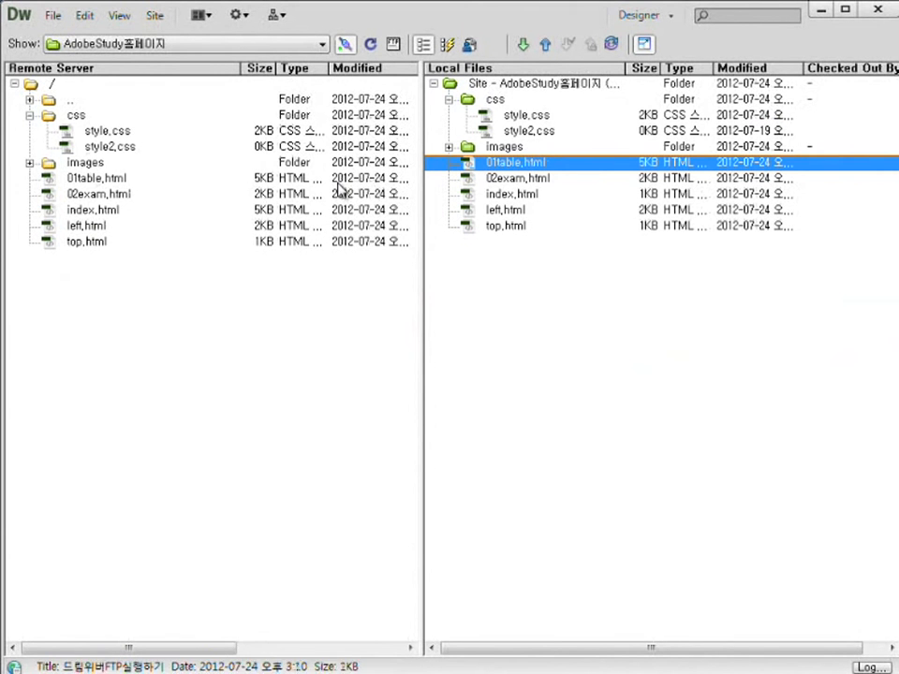
left_click(29, 114)
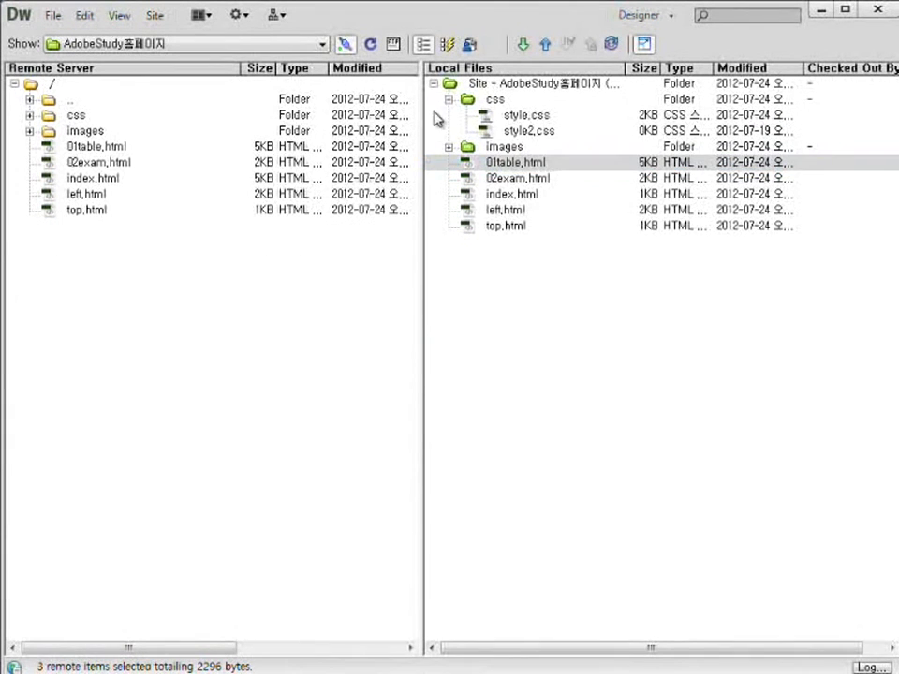
left_click(448, 99)
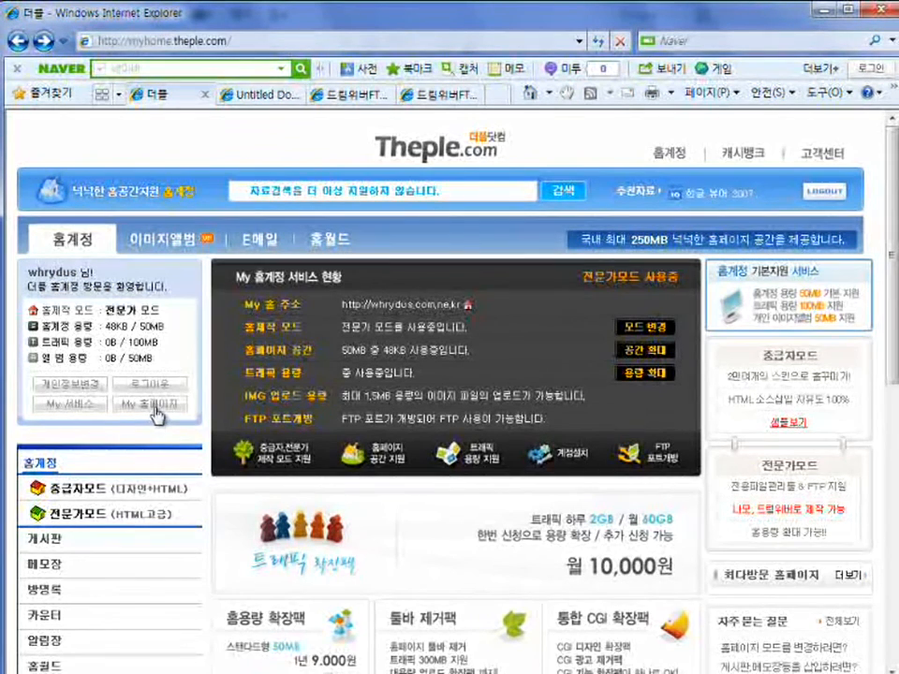
Open the My 홈페이지 homepage in a new browser window placed at the top-left corner.
left_click(248, 428)
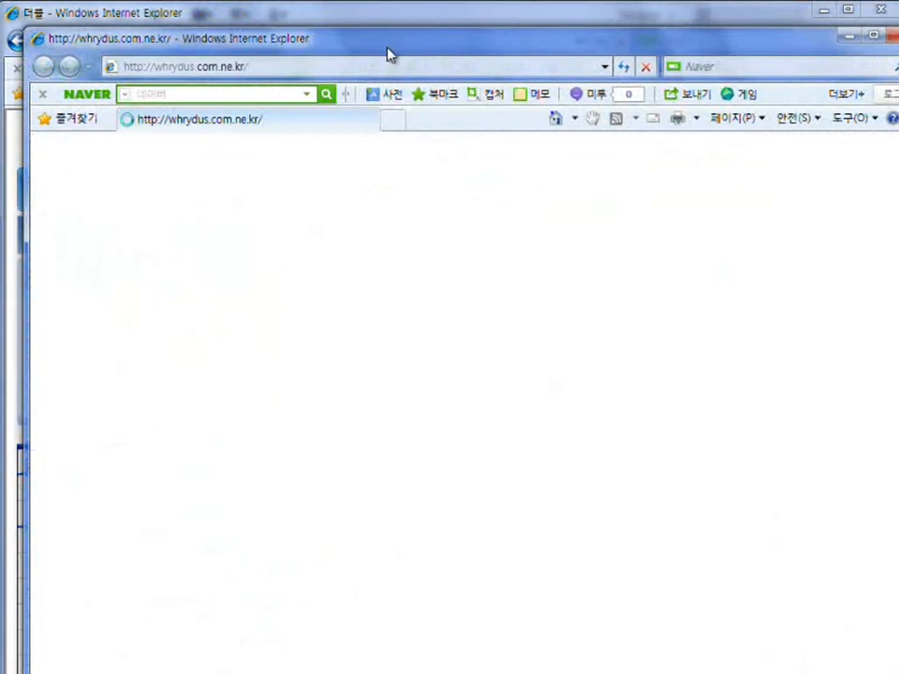
left_click_drag(387, 54, 363, 28)
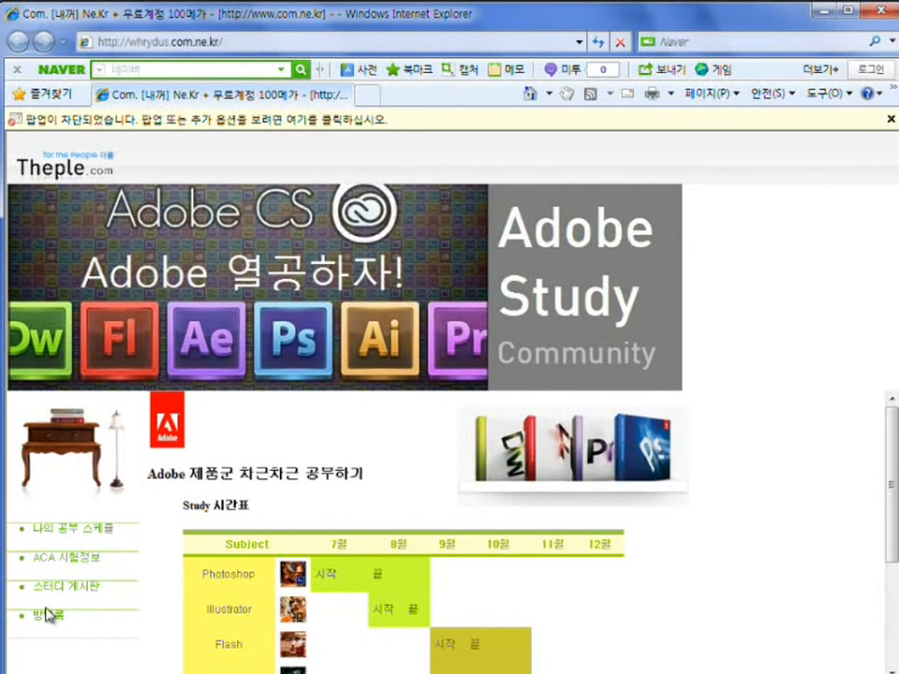
Scroll through the uploaded Adobe Study homepage frame in Internet Explorer.
scroll(552, 528, "down", 2)
scroll(556, 523, "up", 2)
scroll(812, 557, "down", 3)
scroll(804, 560, "up", 3)
scroll(806, 547, "down", 3)
scroll(809, 546, "up", 3)
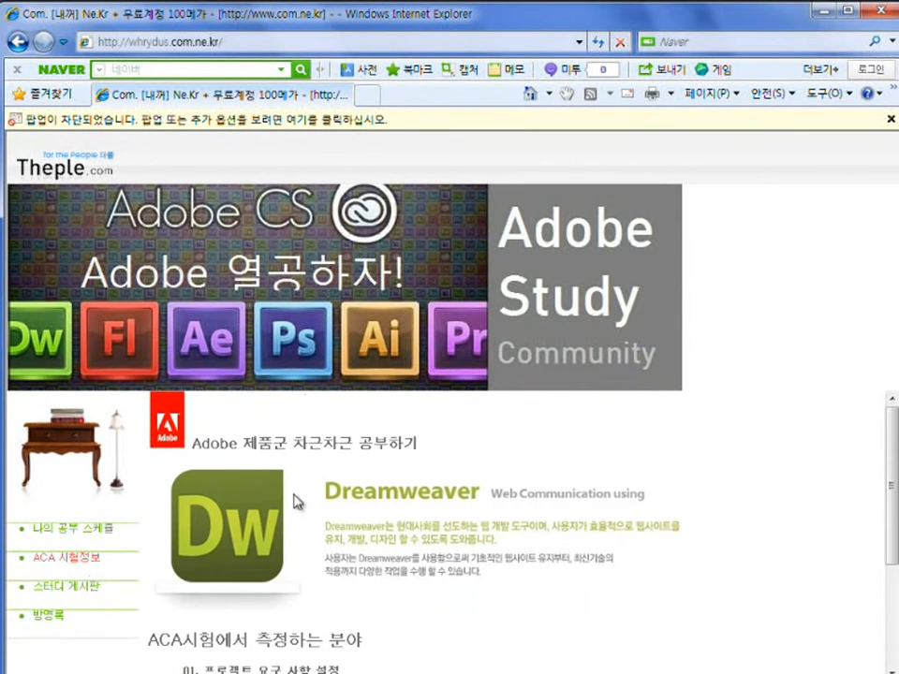
scroll(533, 580, "down", 3)
scroll(532, 575, "up", 3)
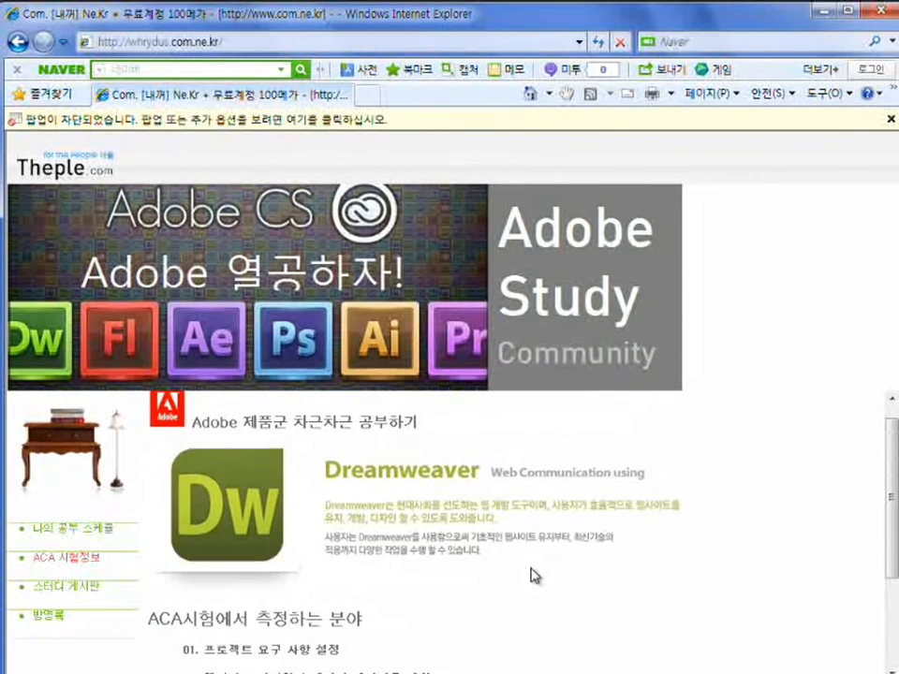
Open the 나의 공부 스케쥴 schedule page and highlight the 스터디 게시판 and 방명록 menu items.
left_click(94, 531)
scroll(607, 574, "down", 5)
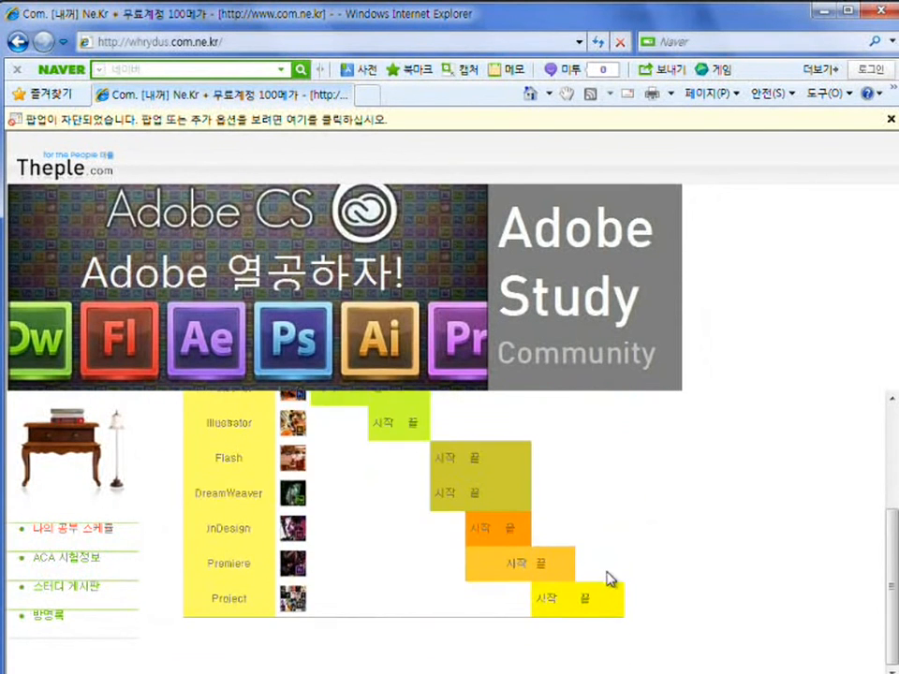
scroll(509, 610, "up", 4)
scroll(343, 541, "up", 1)
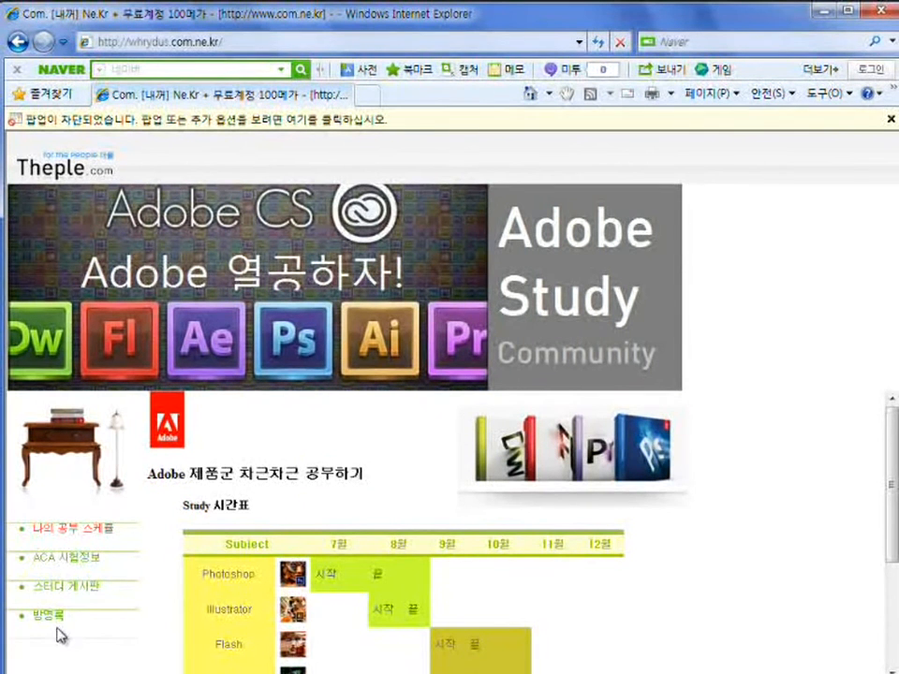
left_click_drag(32, 586, 103, 587)
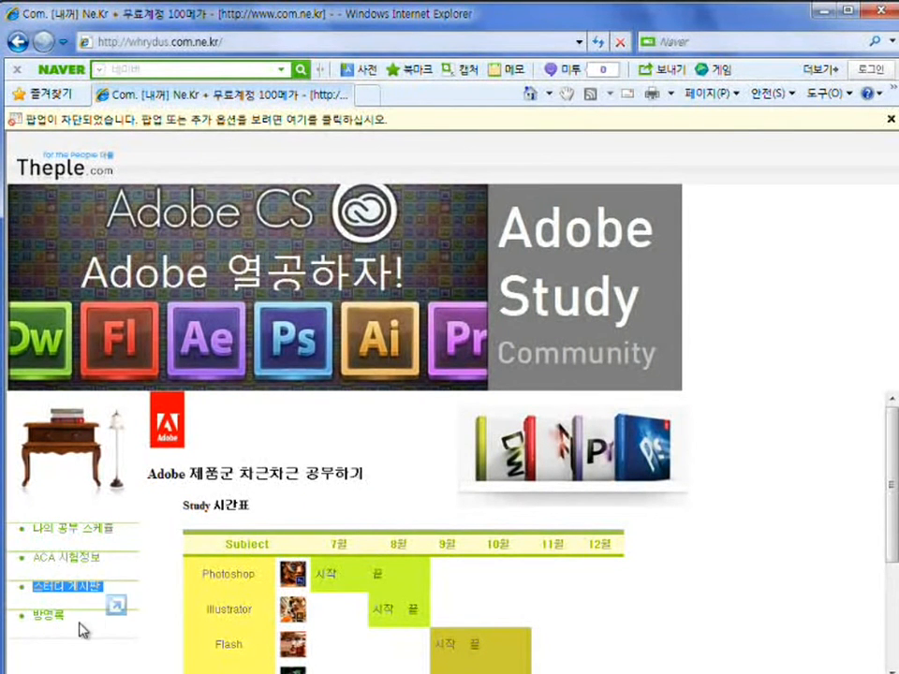
left_click_drag(82, 629, 40, 628)
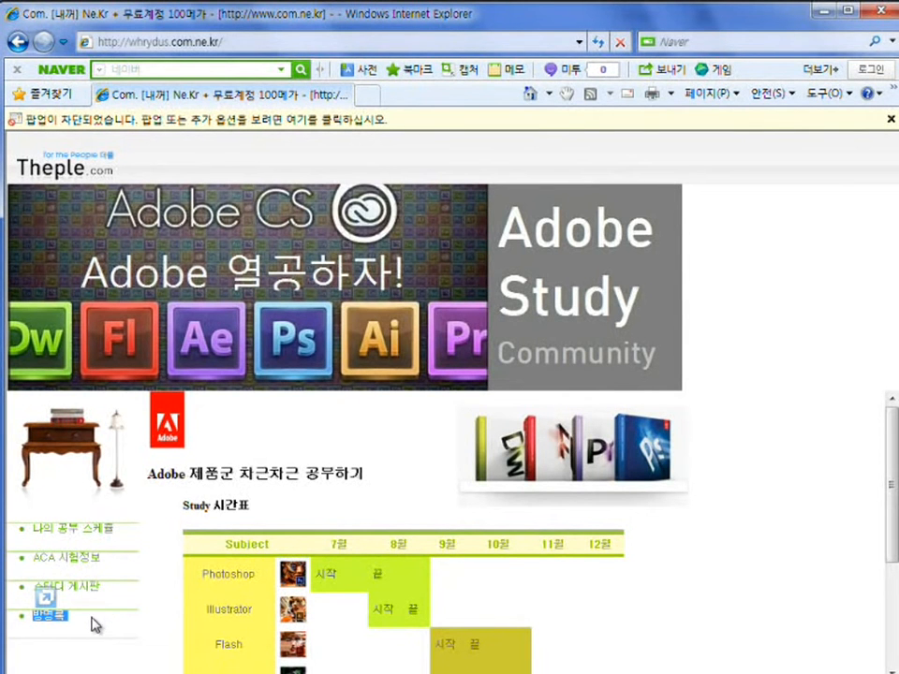
left_click_drag(90, 621, 47, 594)
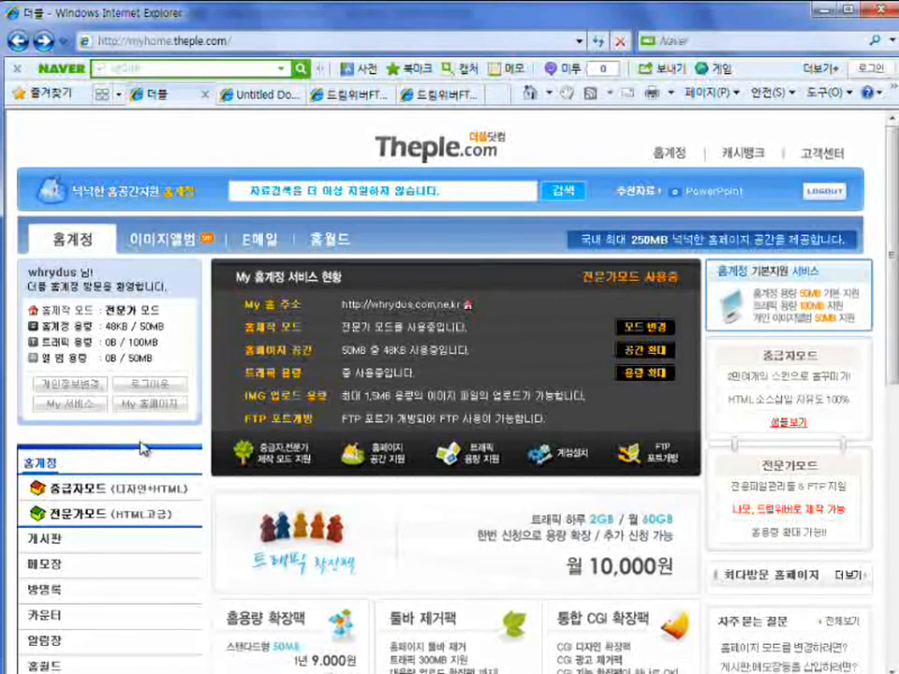
Open the Theple 게시판 section and bring up general board 1 in a popup window.
scroll(142, 440, "down", 3)
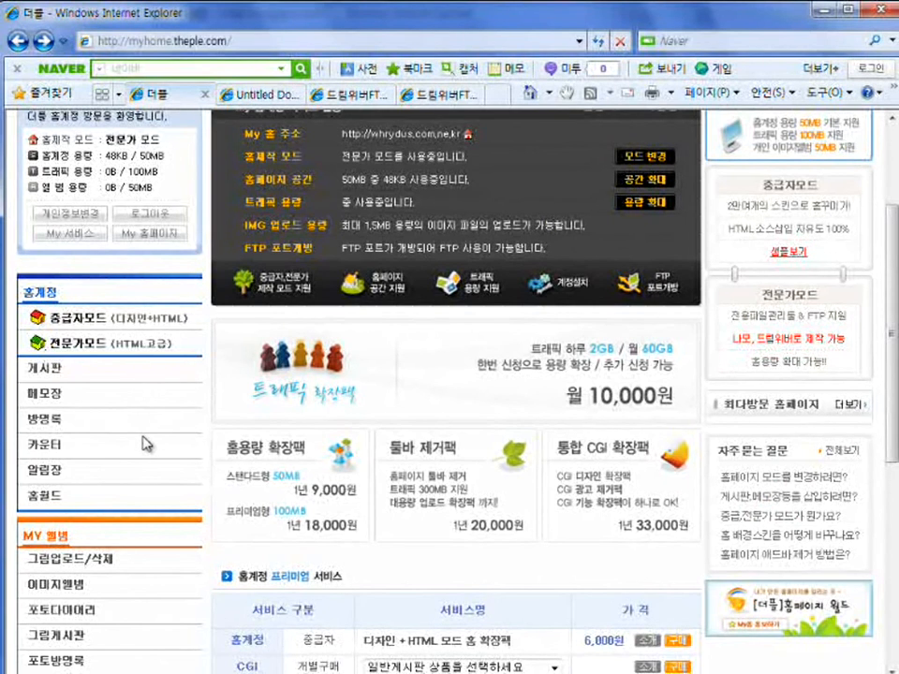
scroll(150, 446, "up", 3)
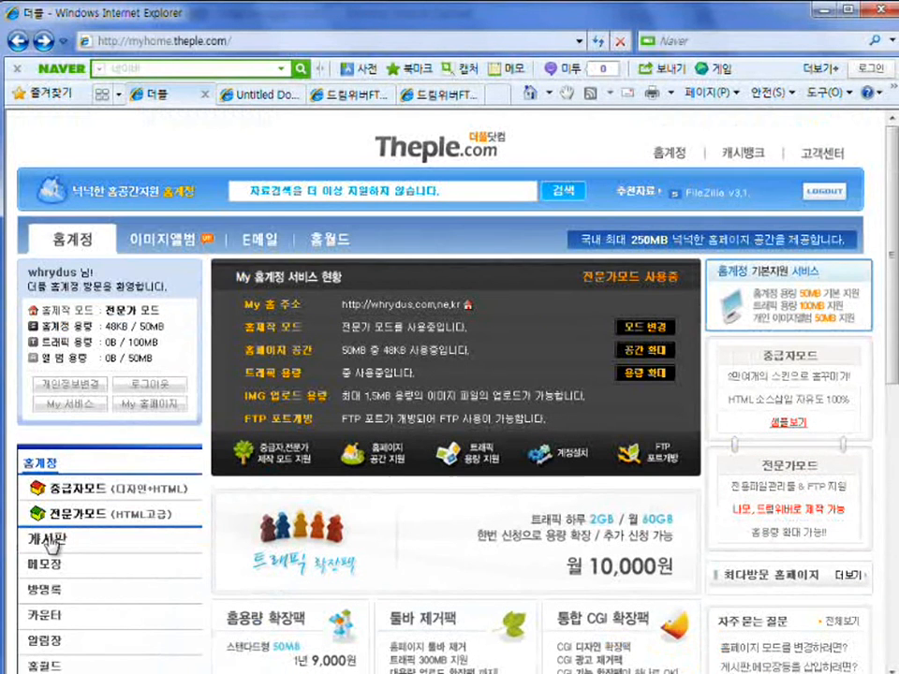
left_click(53, 543)
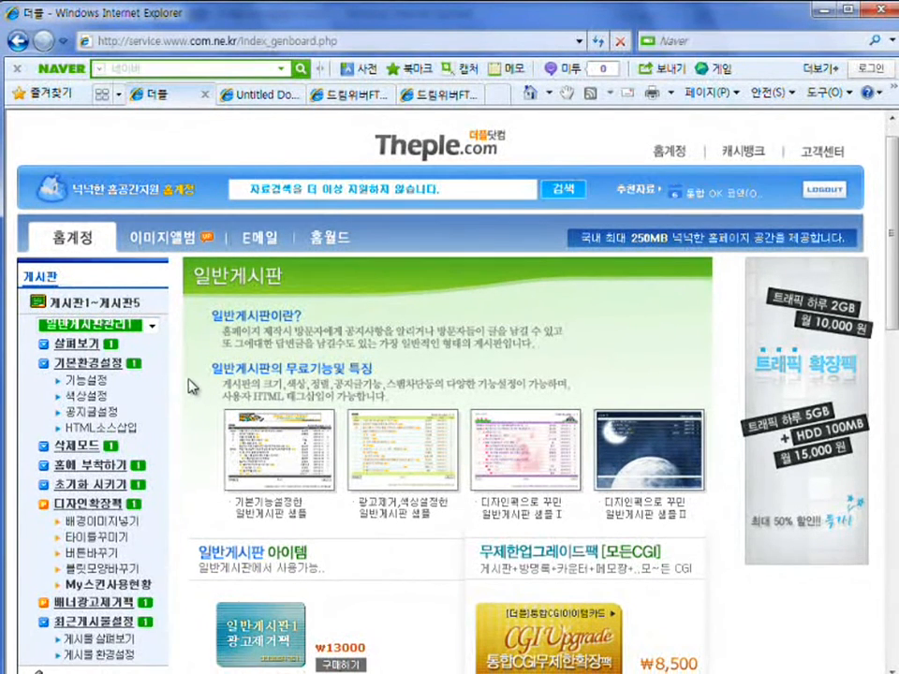
scroll(188, 386, "down", 2)
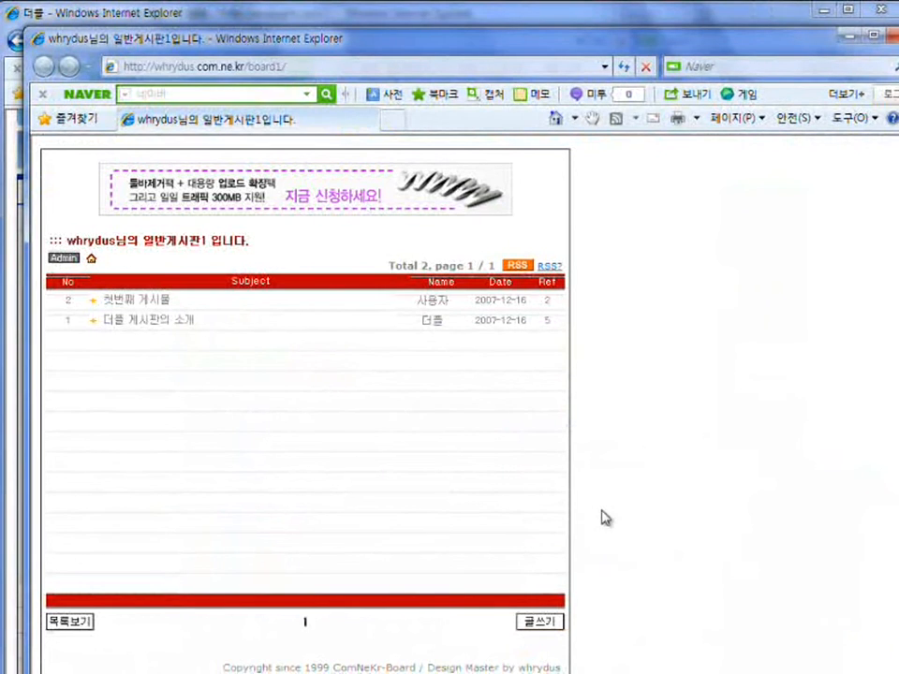
Bring the Theple service page forward and mark its board overview entry for viewers.
left_click(244, 17)
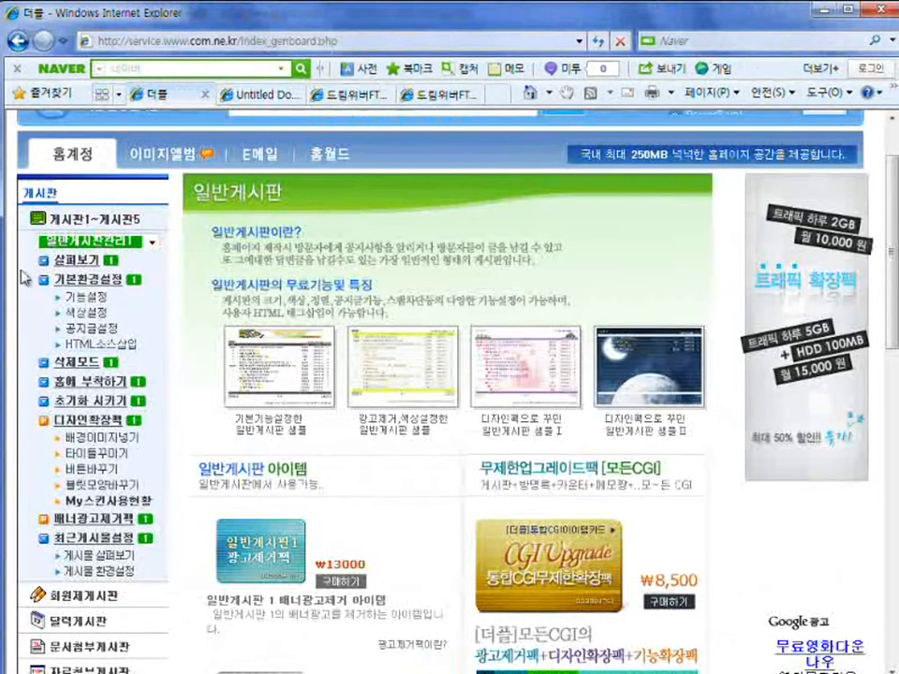
key("ctrl+shift+d")
mouse_move(31, 248)
left_mouse_down()
mouse_move(103, 273)
mouse_move(122, 270)
left_mouse_up()
key("Escape")
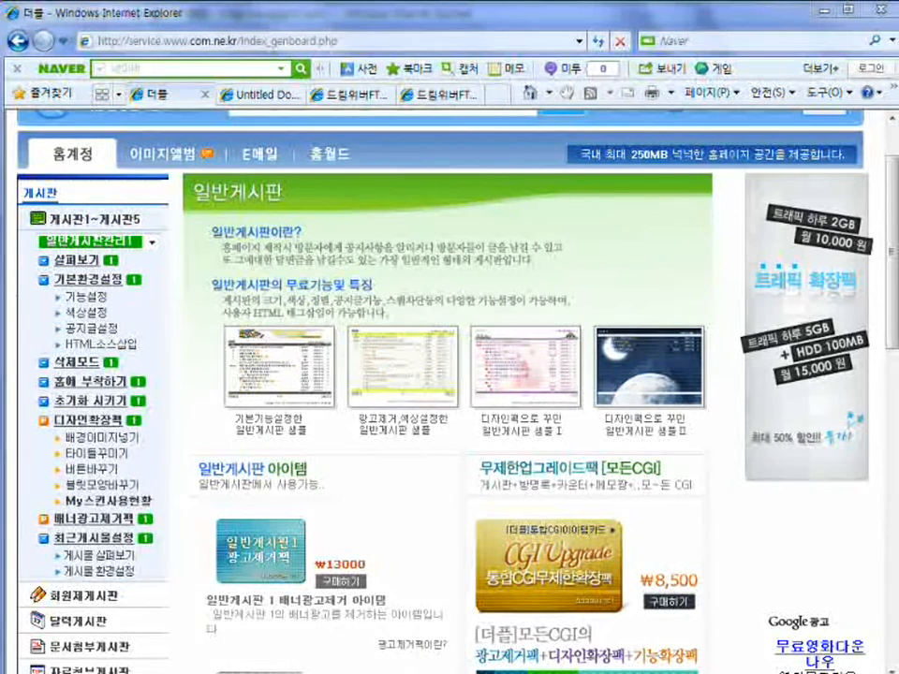
key("alt+Tab")
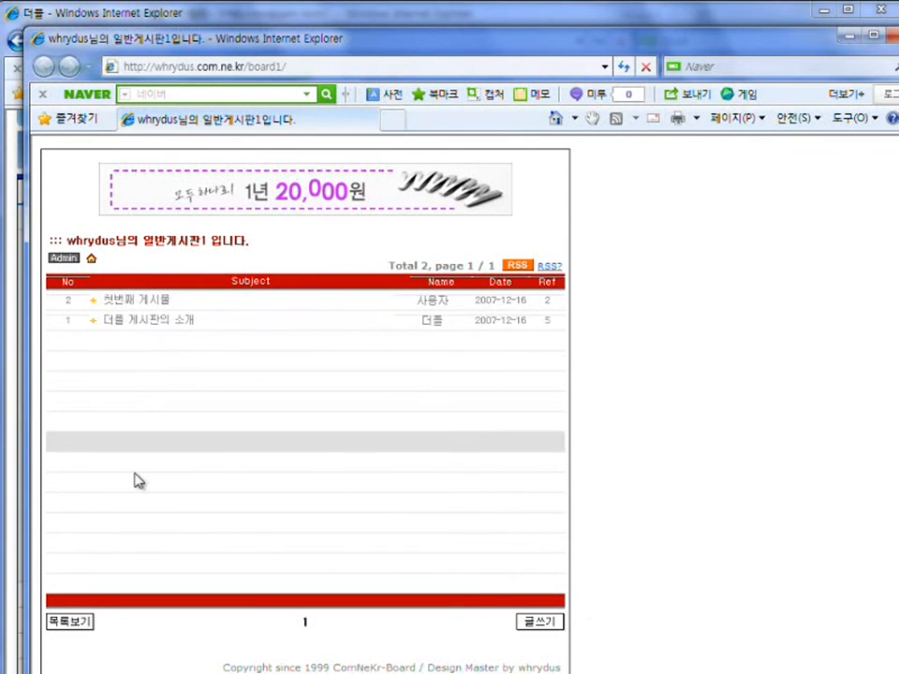
scroll(691, 549, "down", 1)
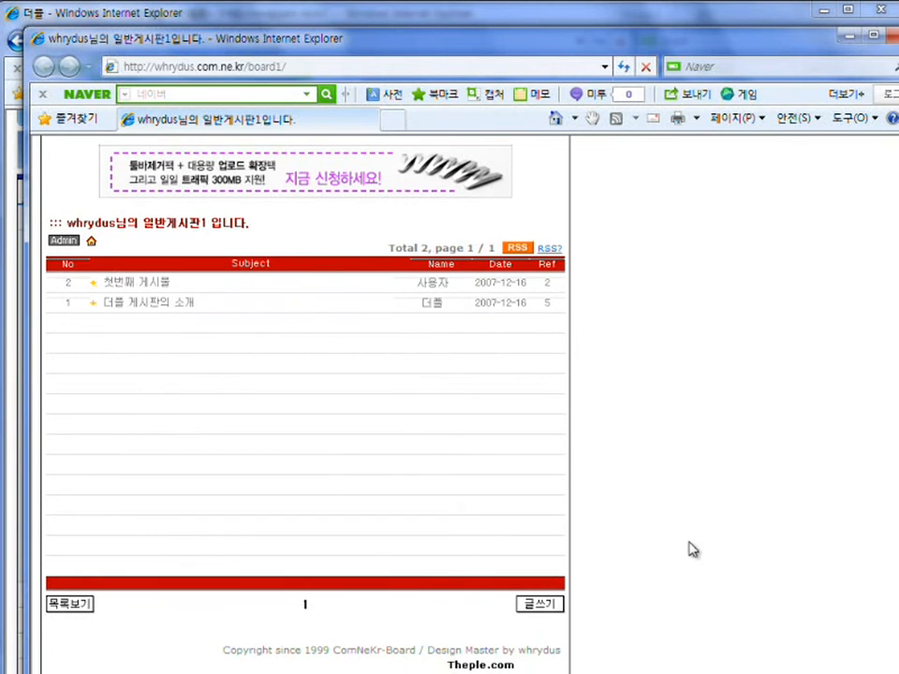
scroll(359, 363, "up", 1)
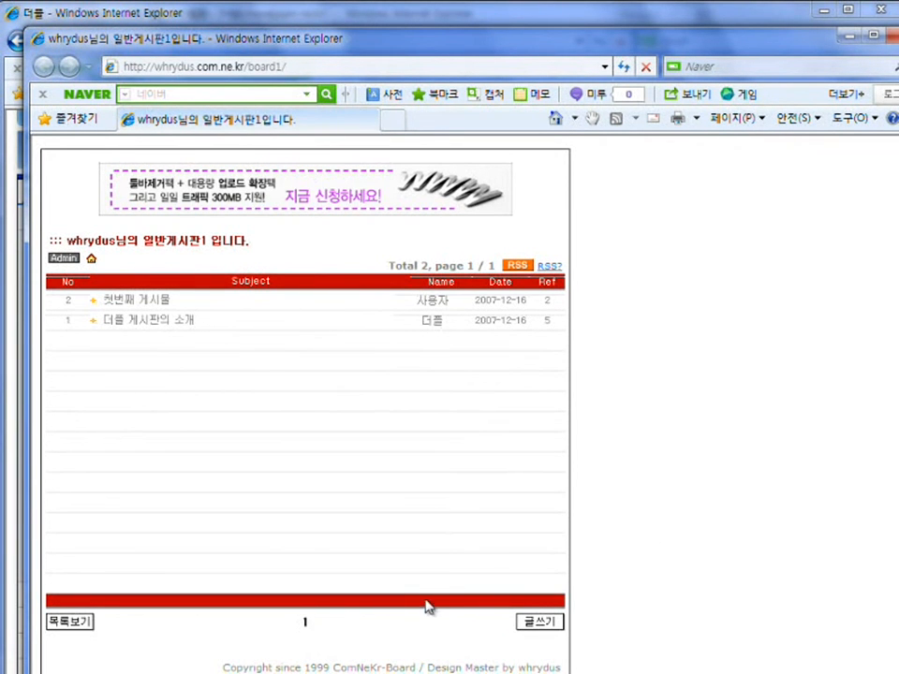
Highlight and select the board's full web address, then close the board window.
key("ctrl+shift+d")
mouse_move(114, 53)
left_mouse_down()
mouse_move(148, 66)
mouse_move(290, 79)
left_mouse_up()
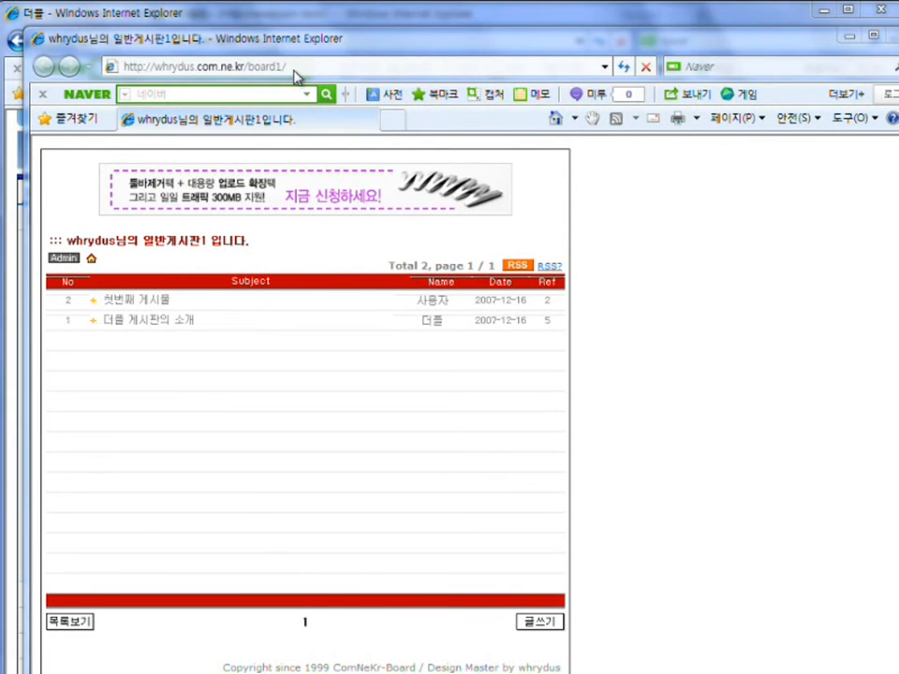
left_click(295, 68)
key("ctrl+c")
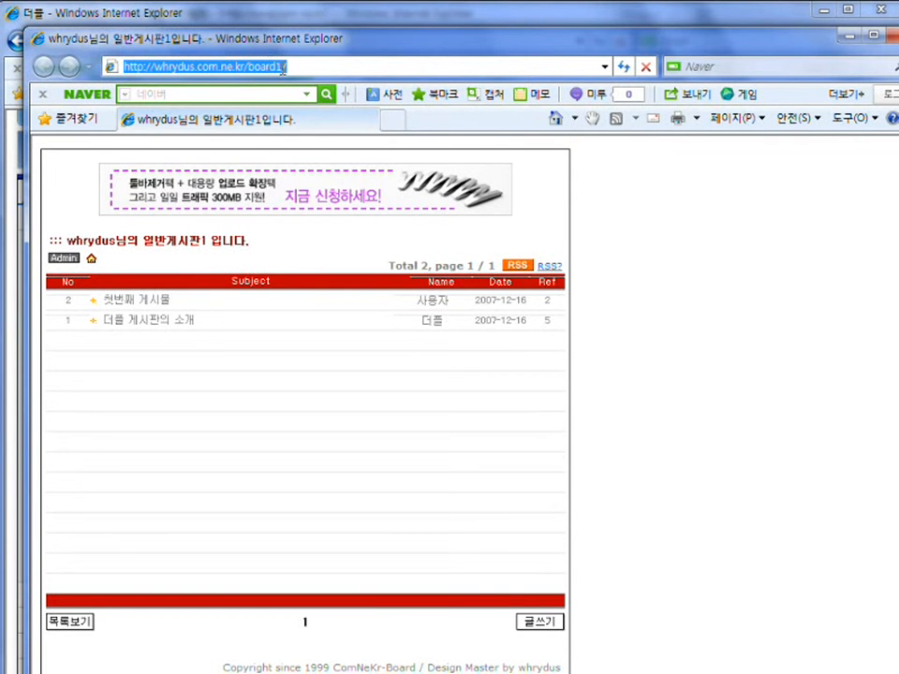
left_click(891, 47)
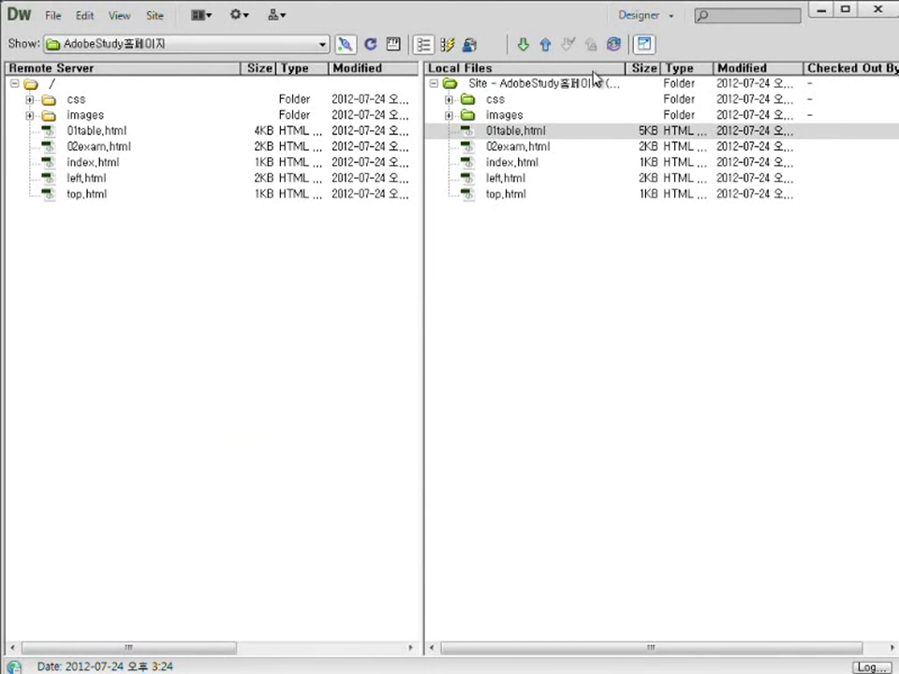
Select the 스터디 게시판 text in left.html after checking the main frame's name.
left_click(644, 44)
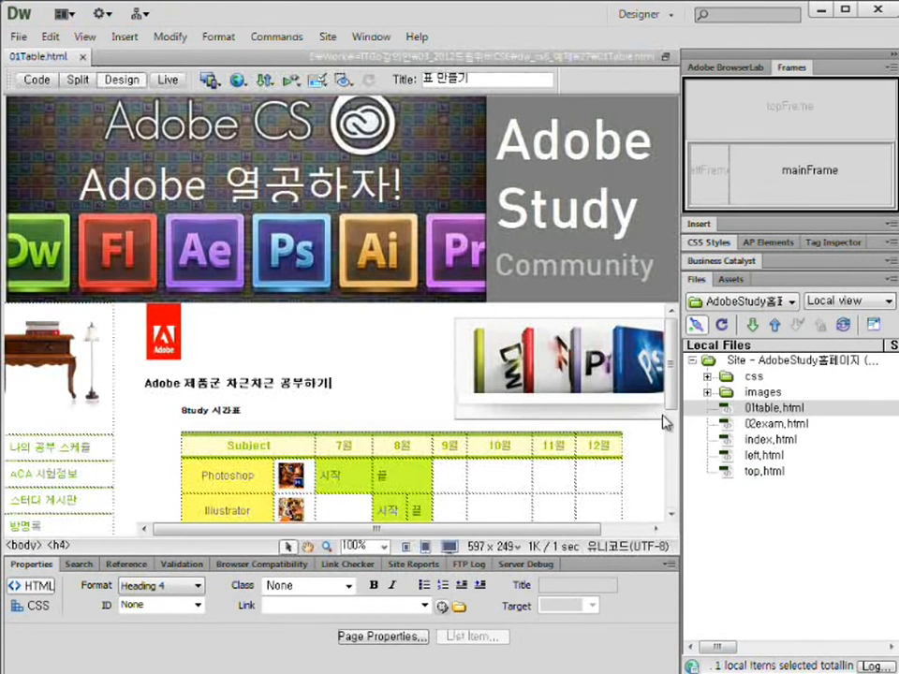
scroll(119, 433, "down", 2)
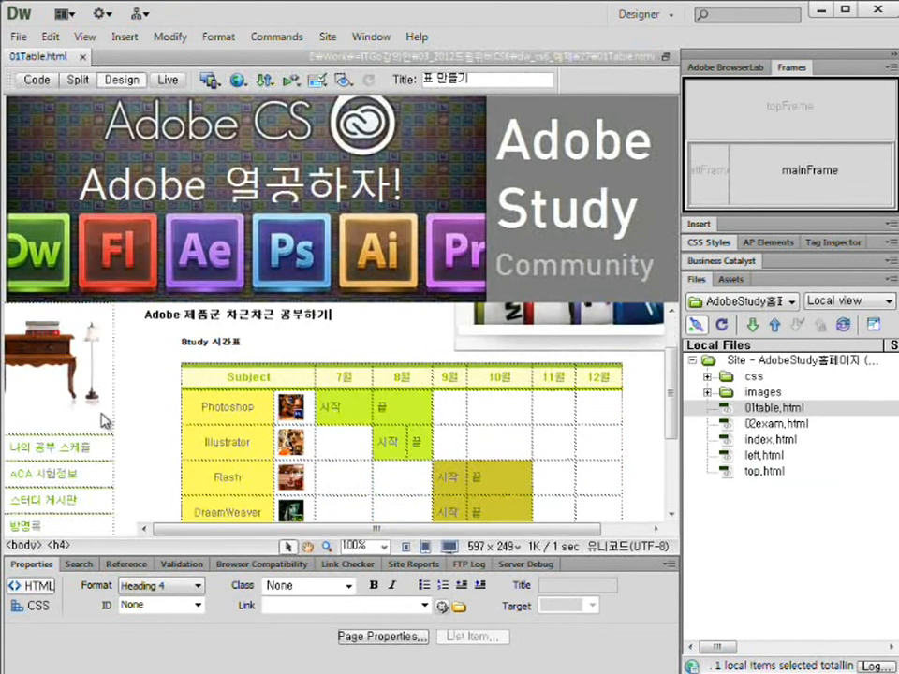
left_click(84, 475)
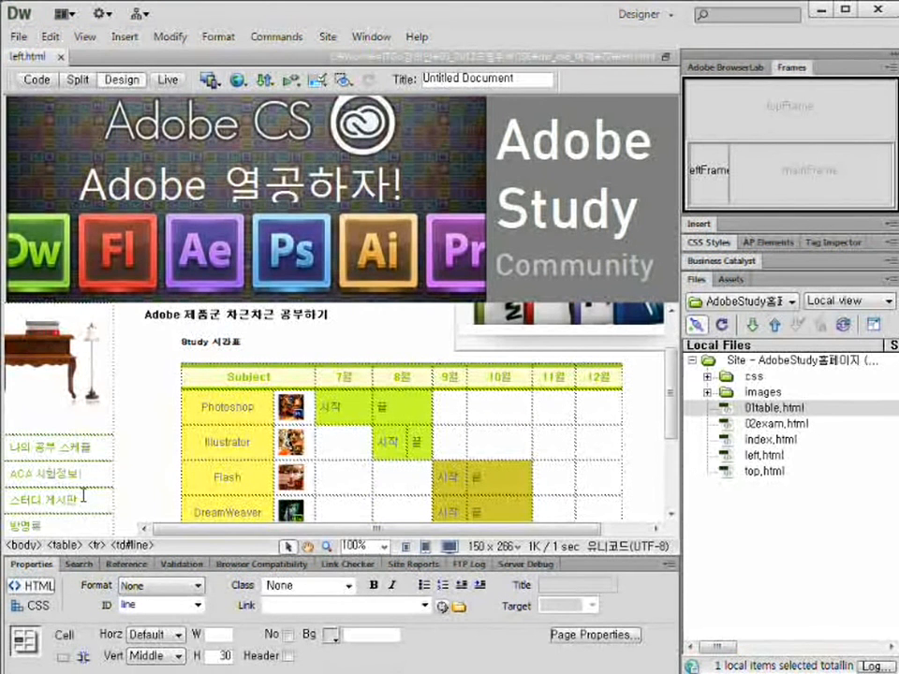
left_click_drag(84, 497, 11, 498)
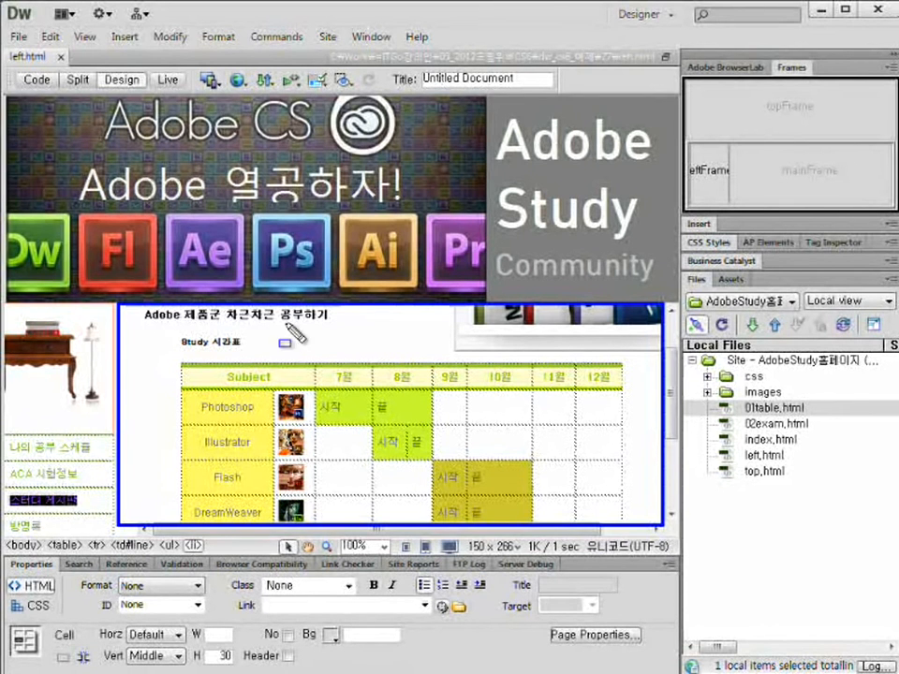
left_click(760, 177)
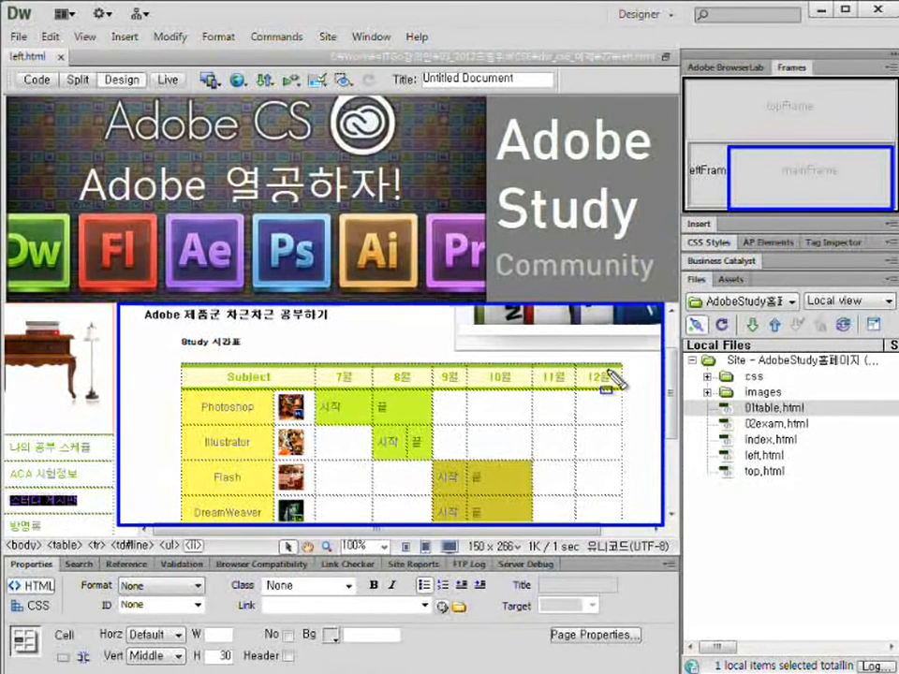
left_click(73, 514)
left_click_drag(80, 501, 14, 498)
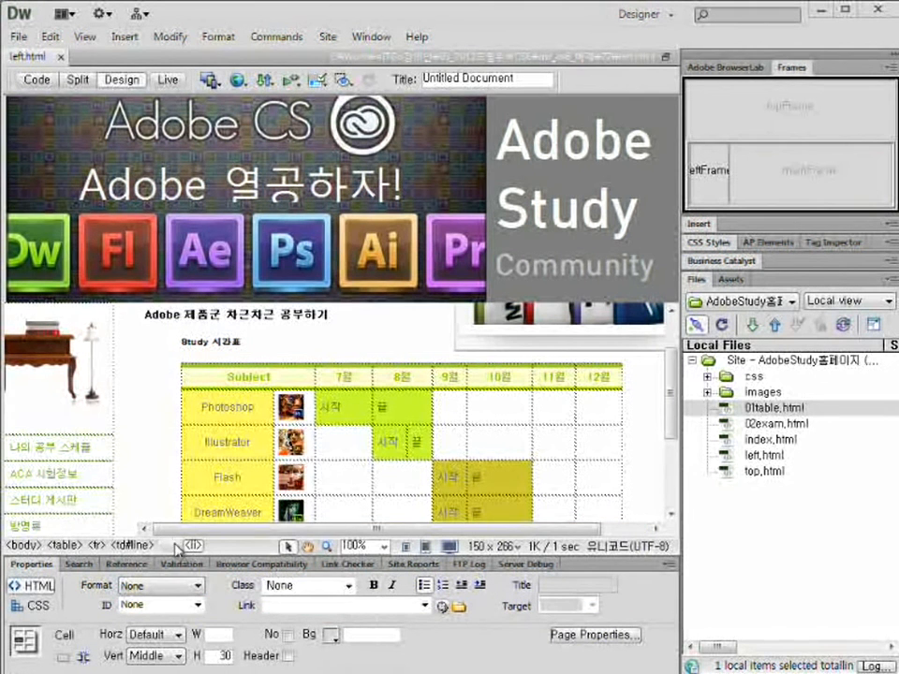
Link 스터디 게시판 to the pasted board address with target mainFrame and title 게시판으로 이동.
left_click_drag(5, 498, 79, 499)
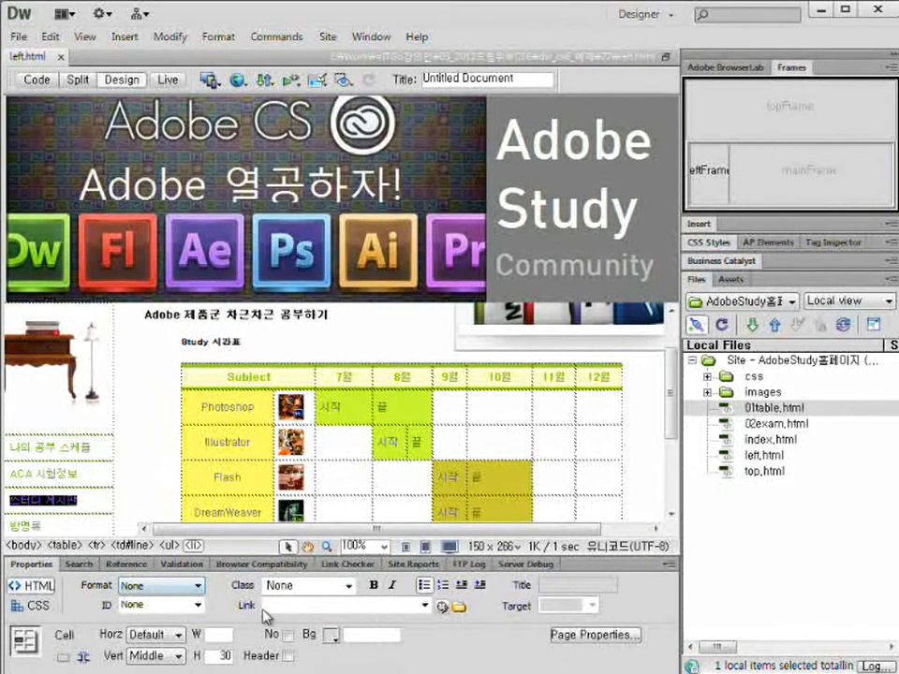
key("ctrl+v")
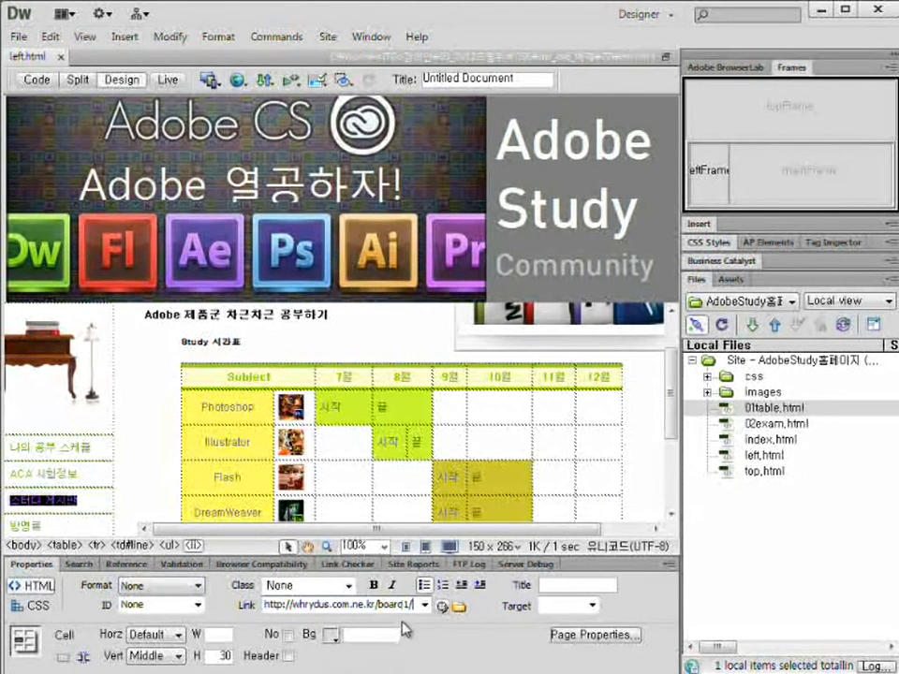
left_click(593, 607)
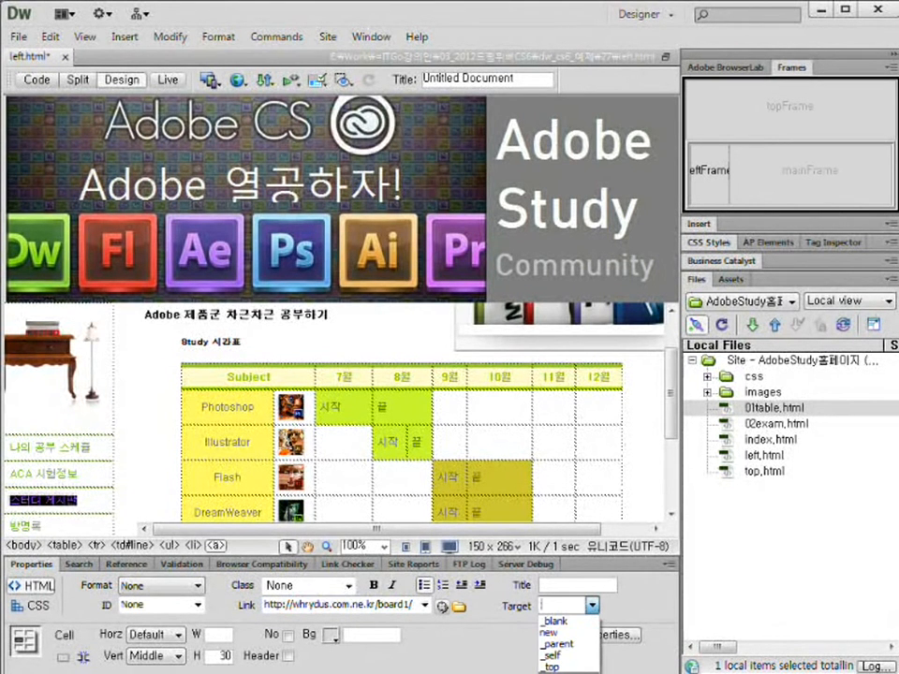
left_click(579, 666)
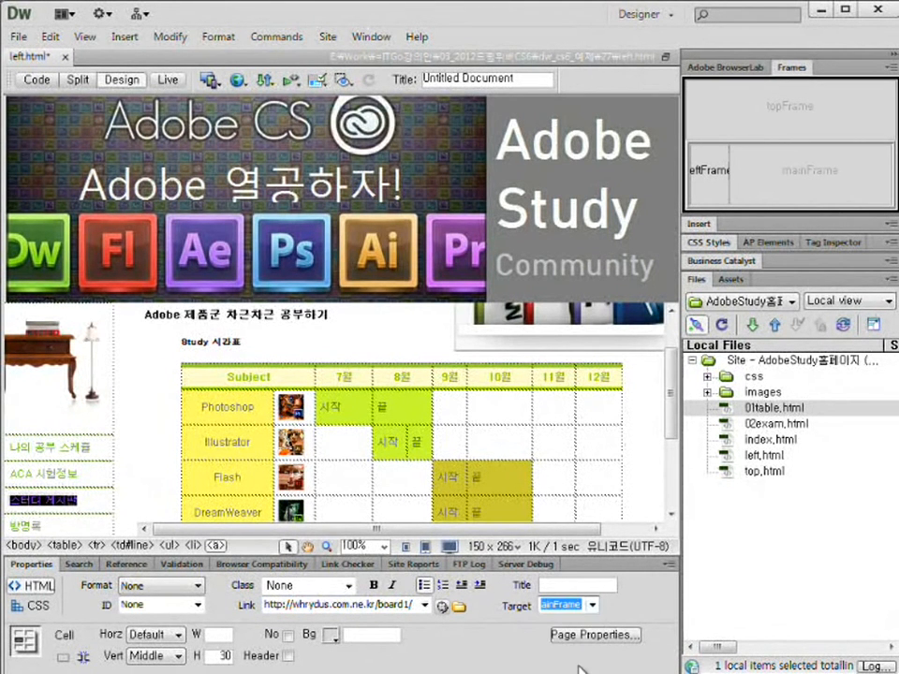
left_click(581, 587)
type("게시")
type("판으로 이동")
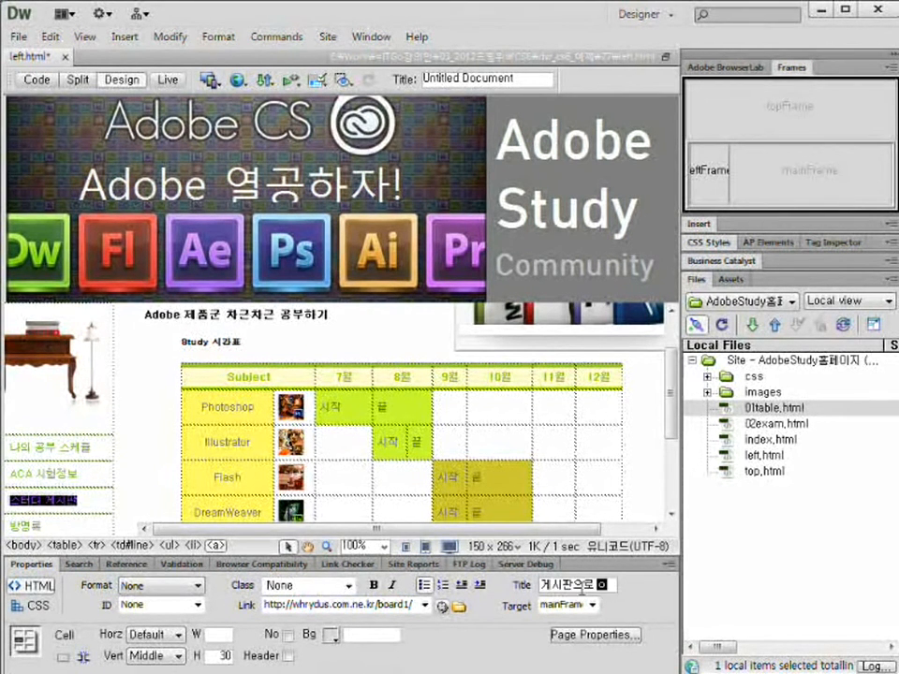
key("Return")
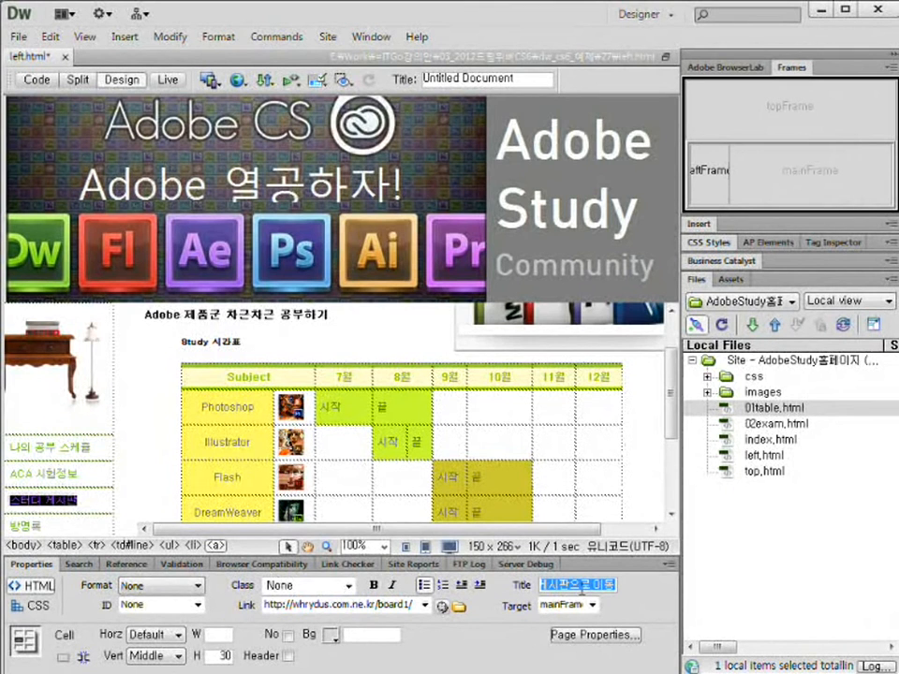
left_click(105, 518)
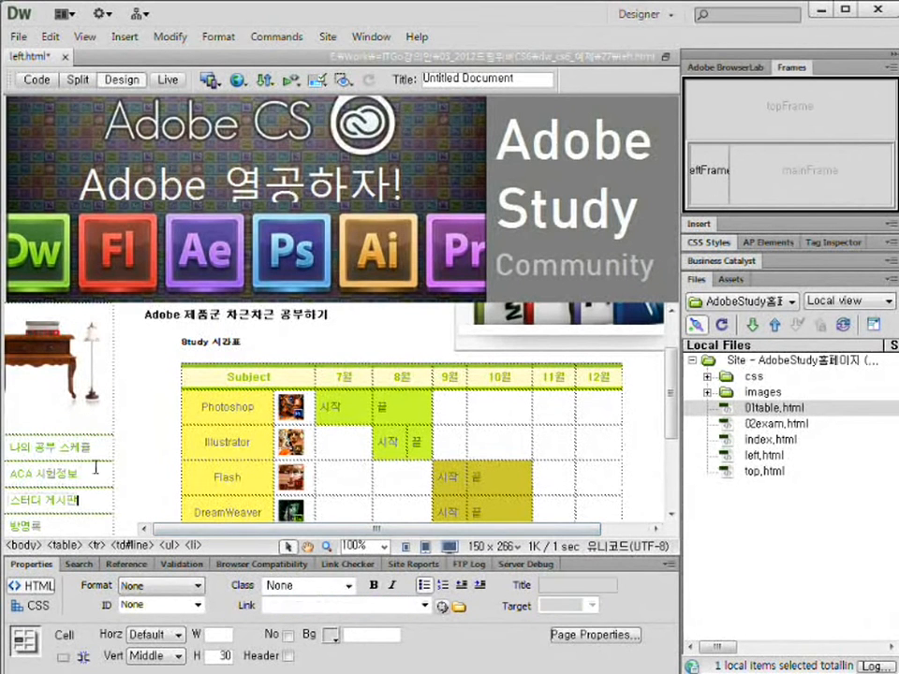
left_click(20, 39)
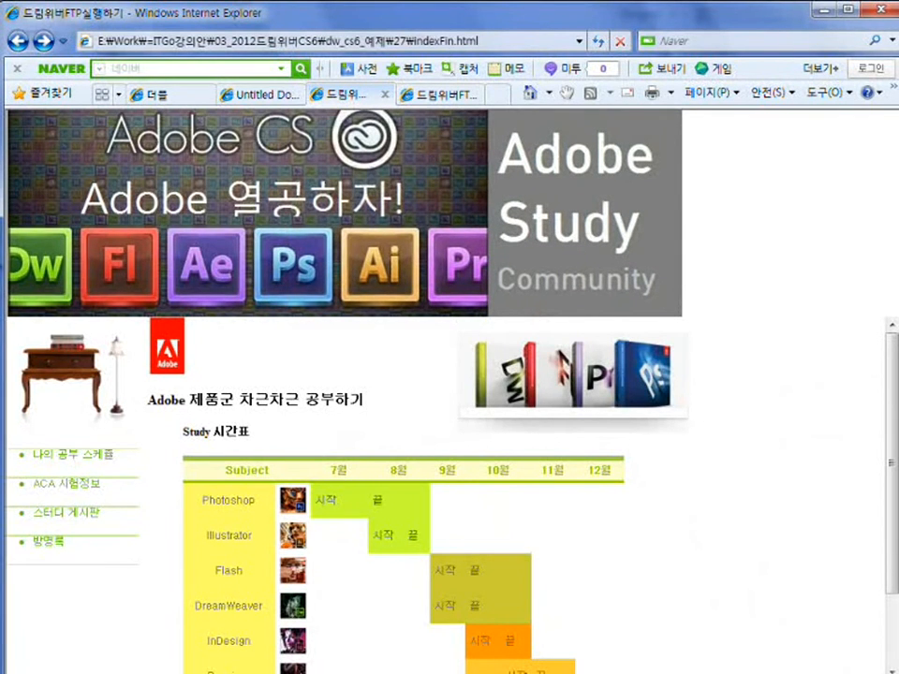
Load the 스터디 게시판 board into the main frame and scroll through its post list.
left_click_drag(13, 503, 115, 531)
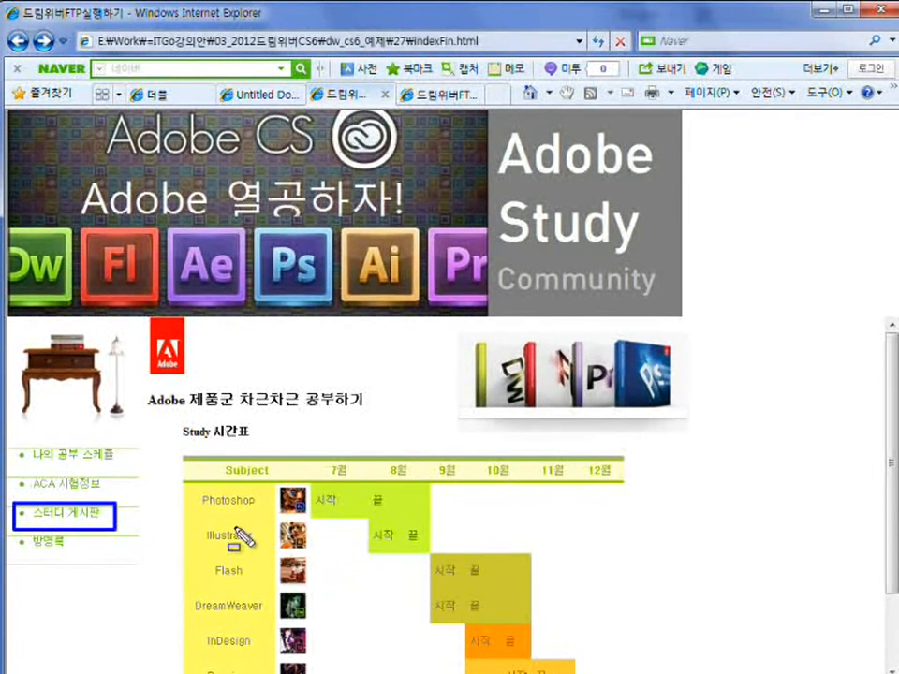
key("Escape")
left_click(98, 515)
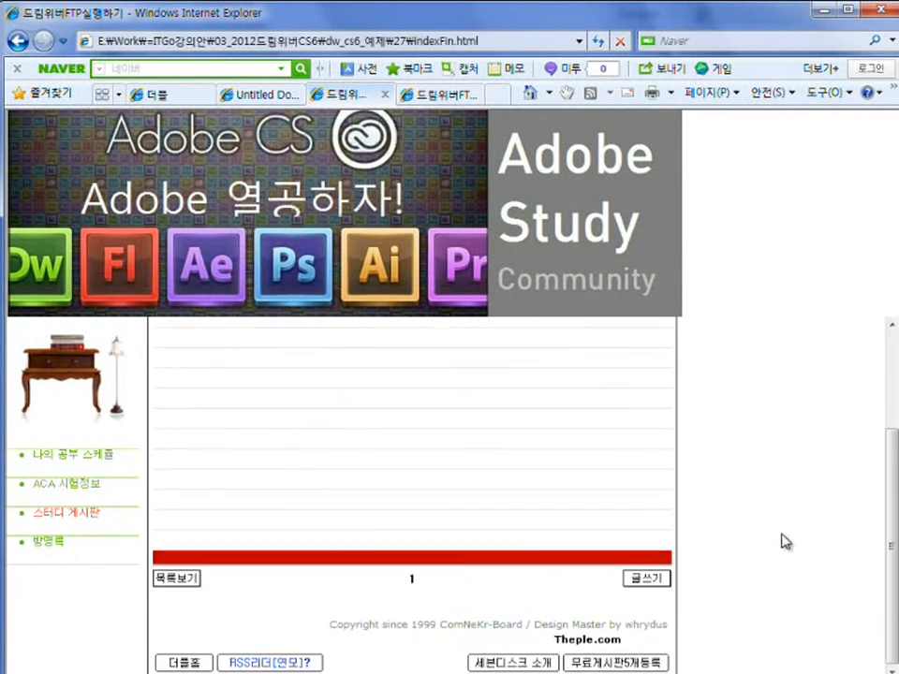
scroll(786, 541, "down", 3)
scroll(787, 541, "up", 3)
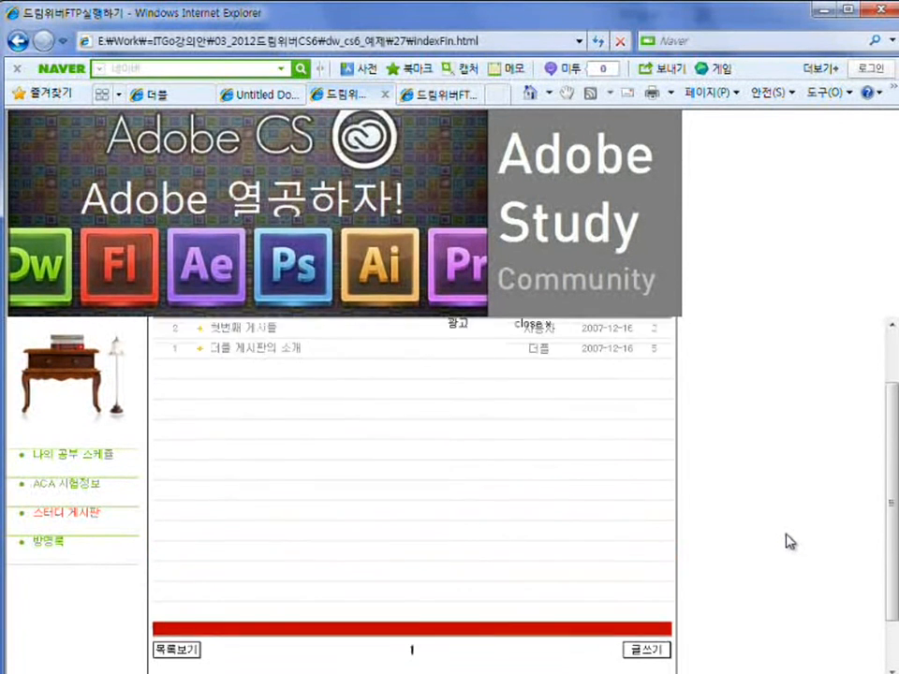
scroll(788, 541, "down", 3)
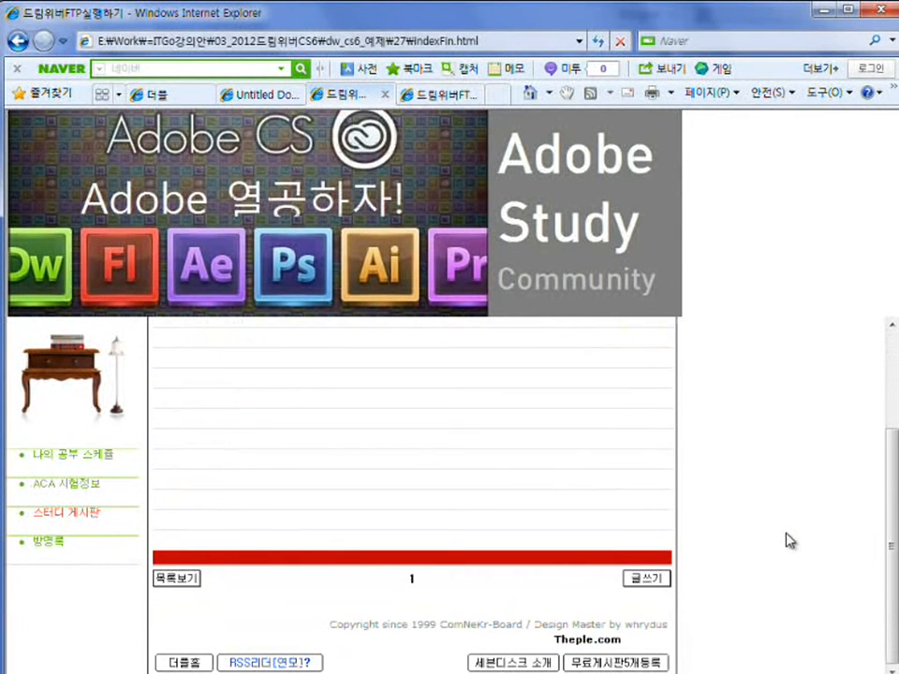
scroll(790, 539, "up", 3)
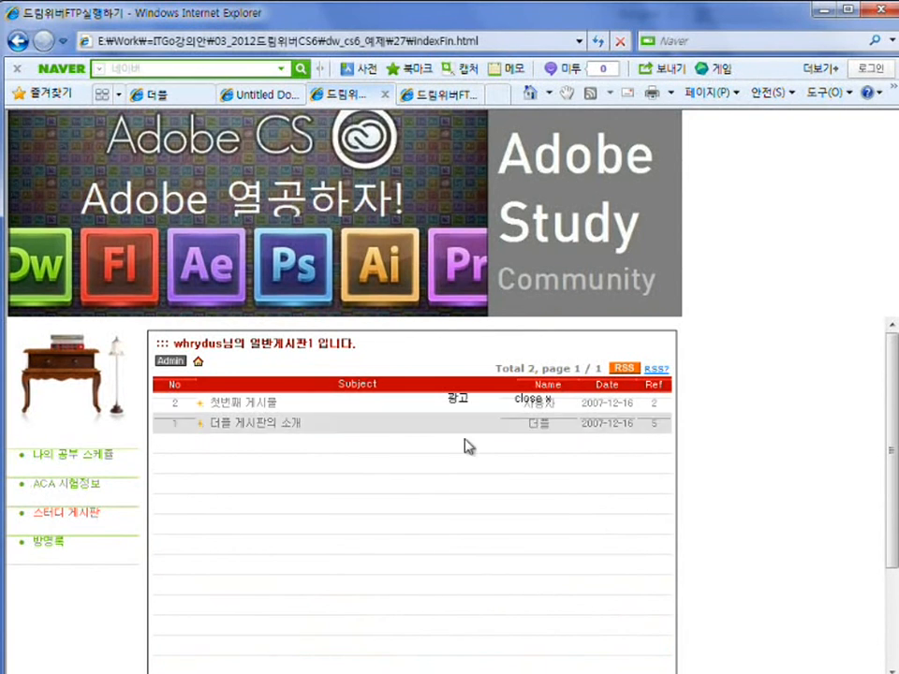
scroll(825, 588, "down", 3)
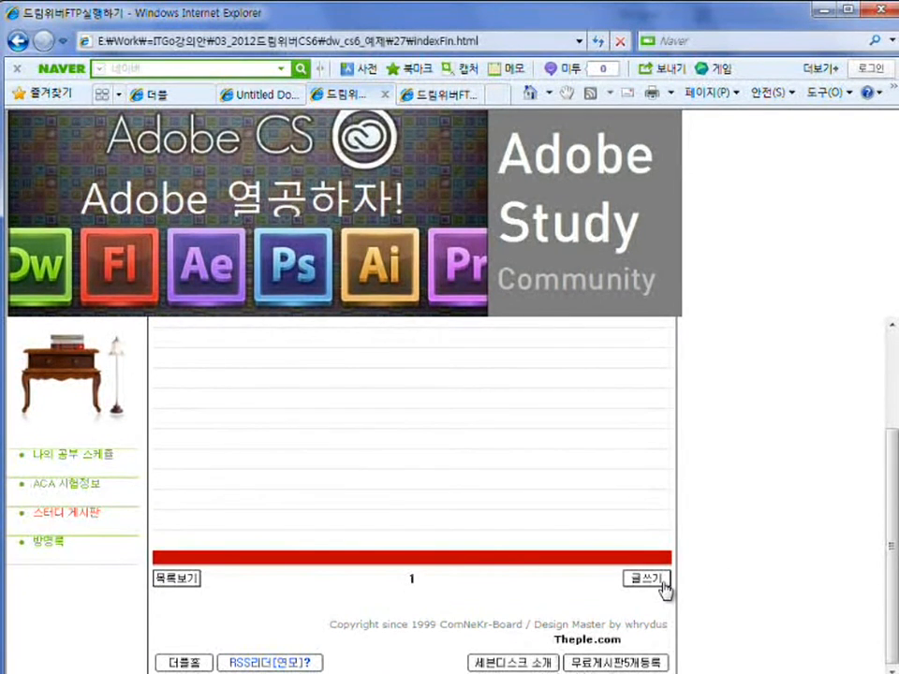
Open the new-post form, go back to the post list, then switch to Theple's 일반게시판 admin page.
left_click(663, 582)
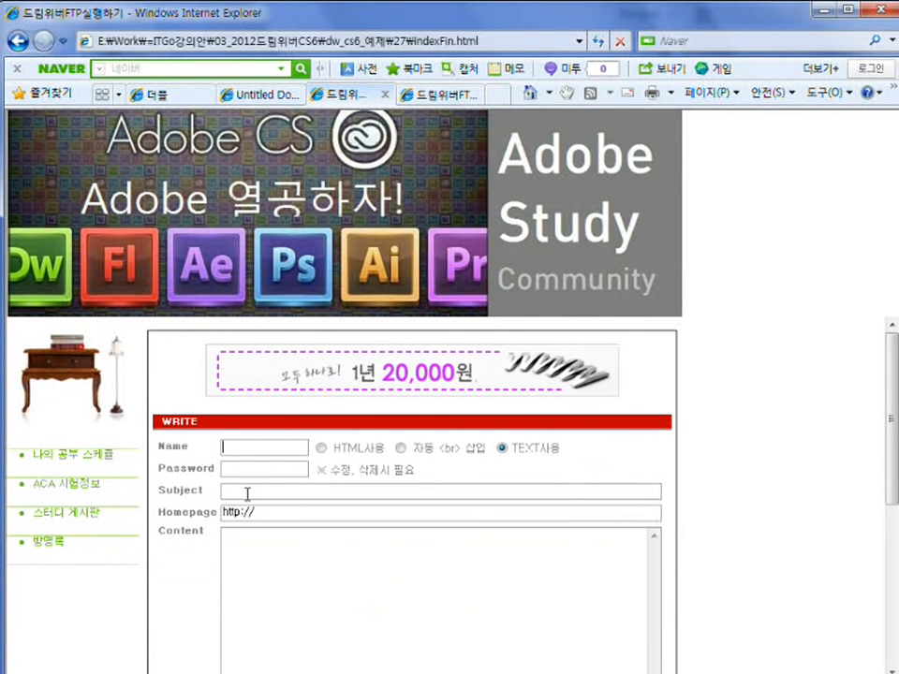
scroll(778, 567, "down", 5)
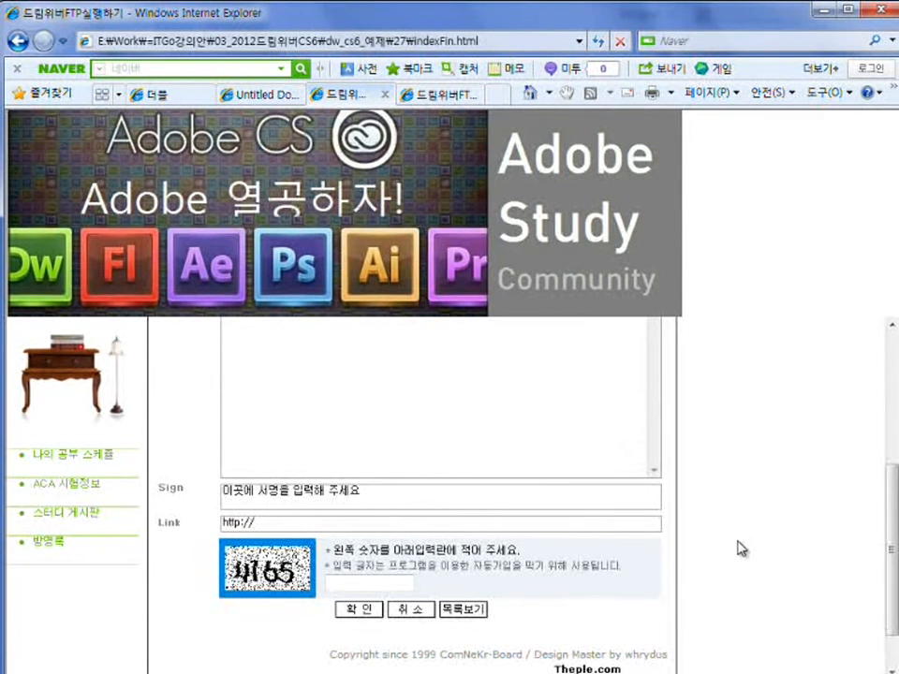
scroll(739, 548, "up", 1)
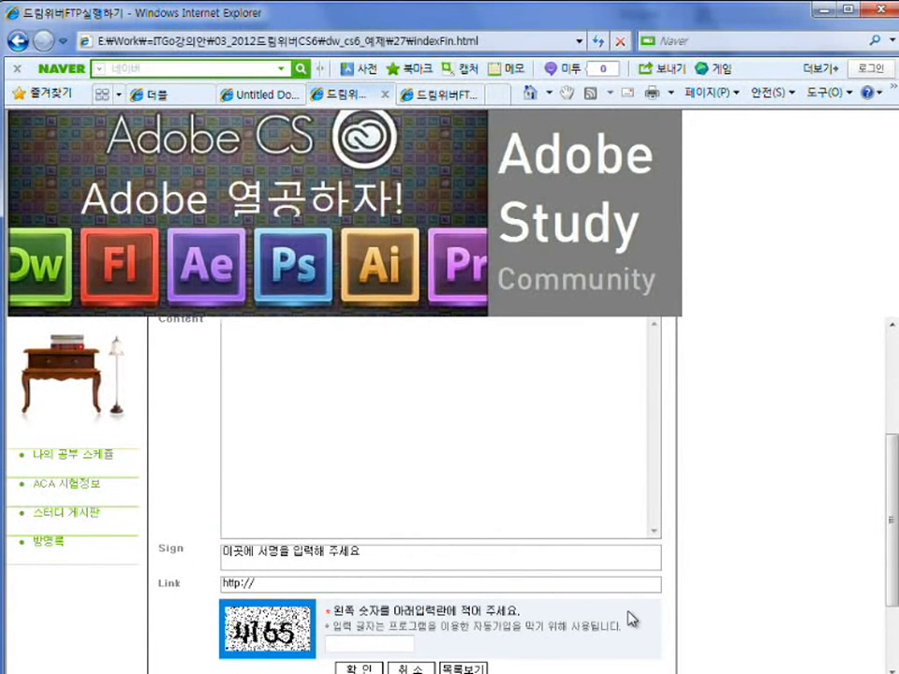
key("alt+Left")
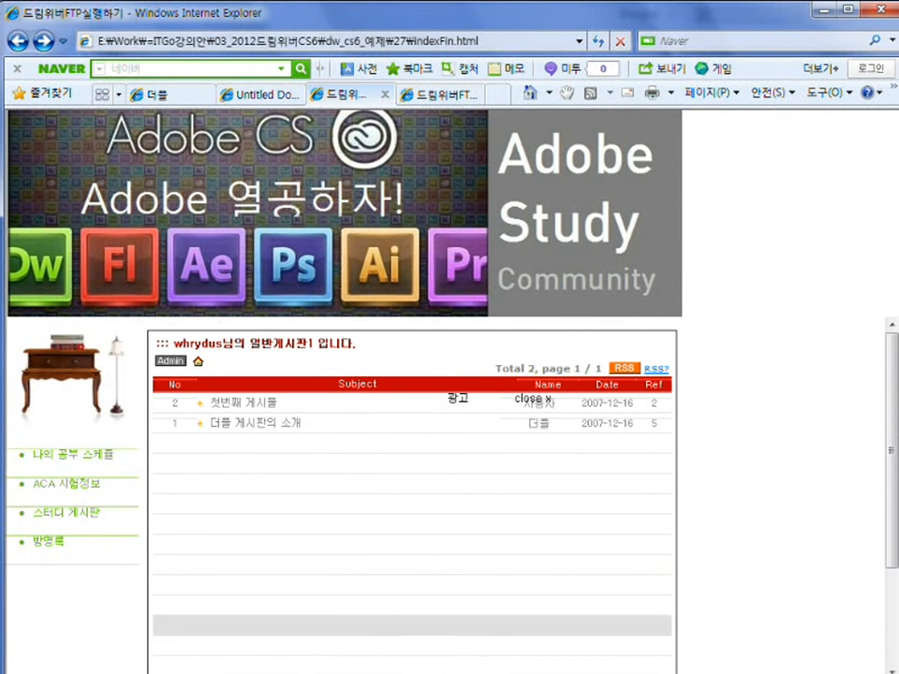
left_click(482, 670)
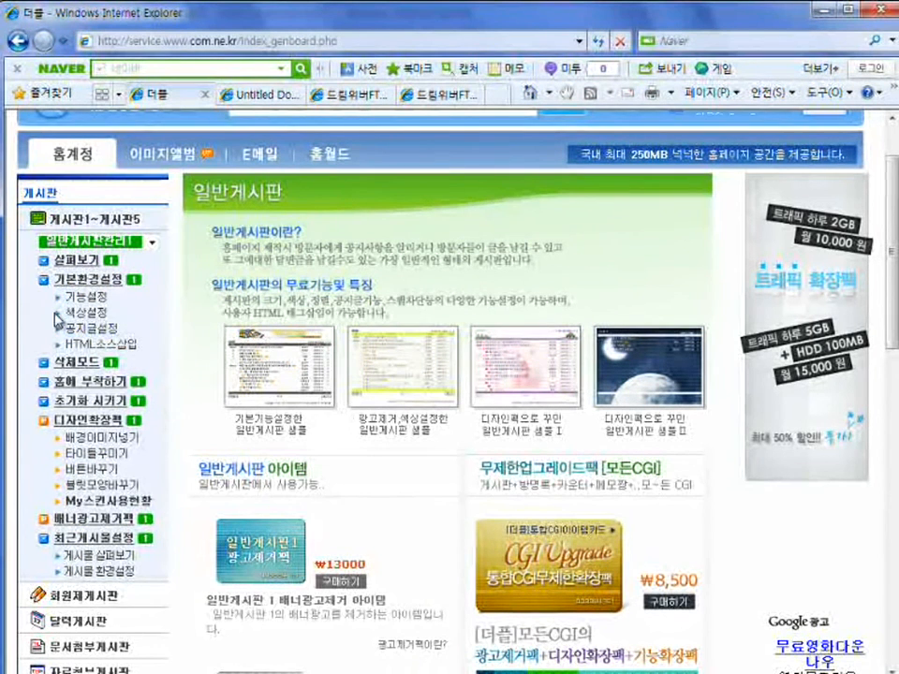
Open 색상설정 under 기본환경설정 to review board 1's current colour codes and preview.
mouse_move(34, 271)
left_mouse_down()
mouse_move(124, 327)
mouse_move(145, 351)
left_mouse_up()
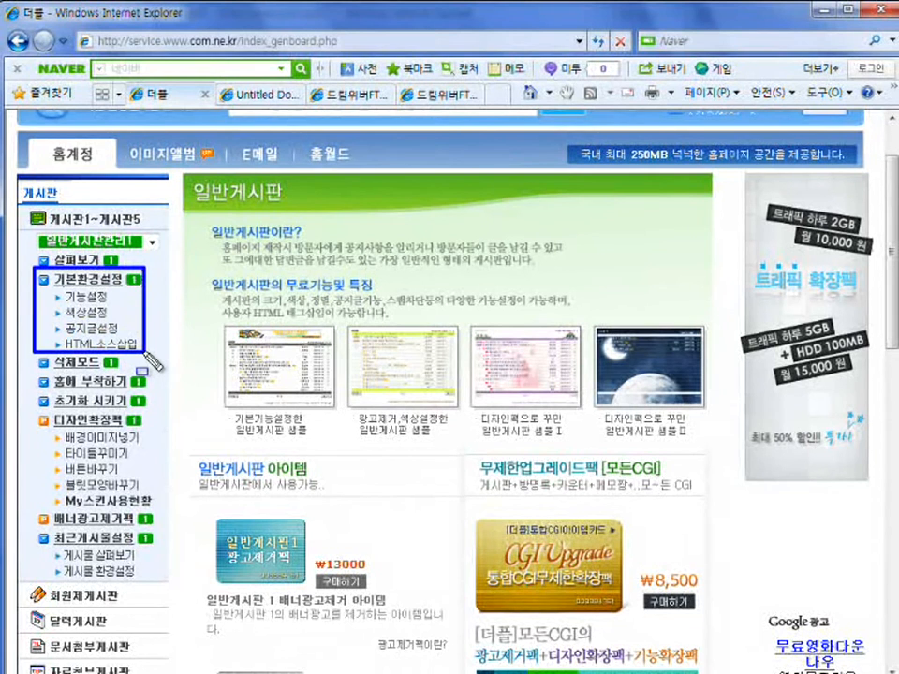
left_click_drag(58, 319, 127, 318)
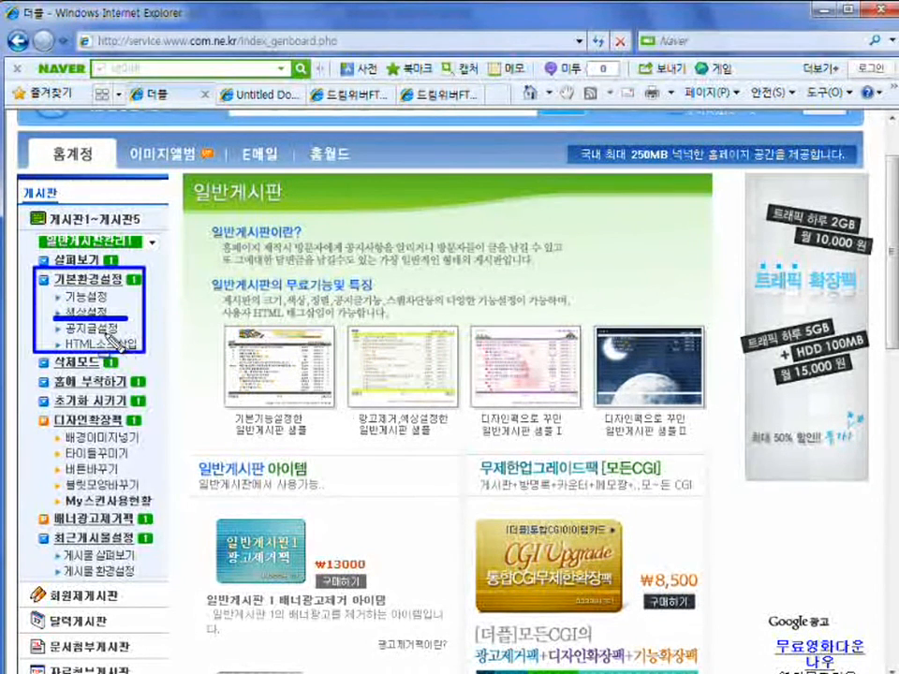
key("Escape")
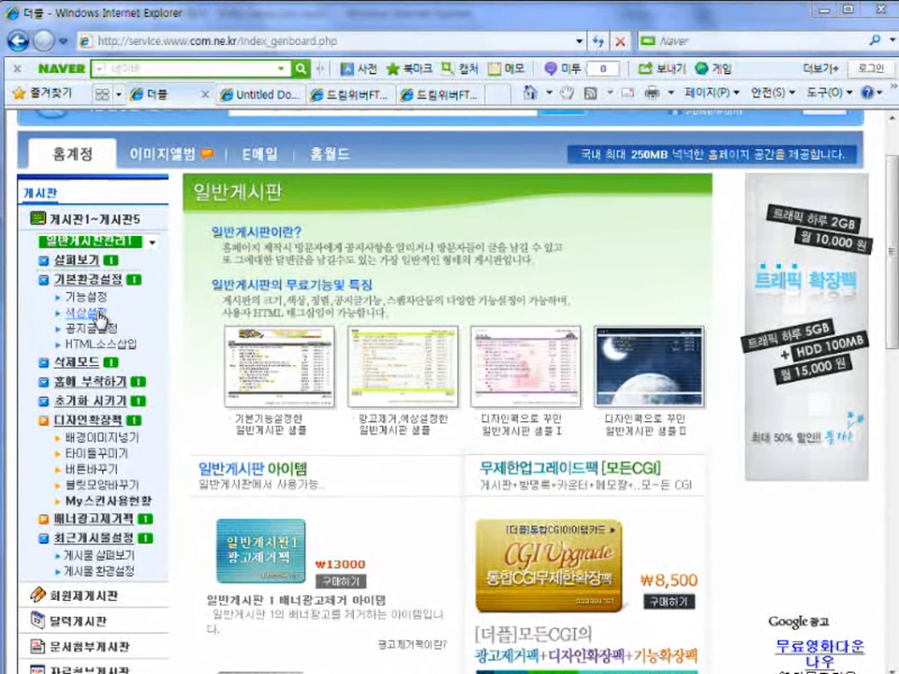
left_click(101, 317)
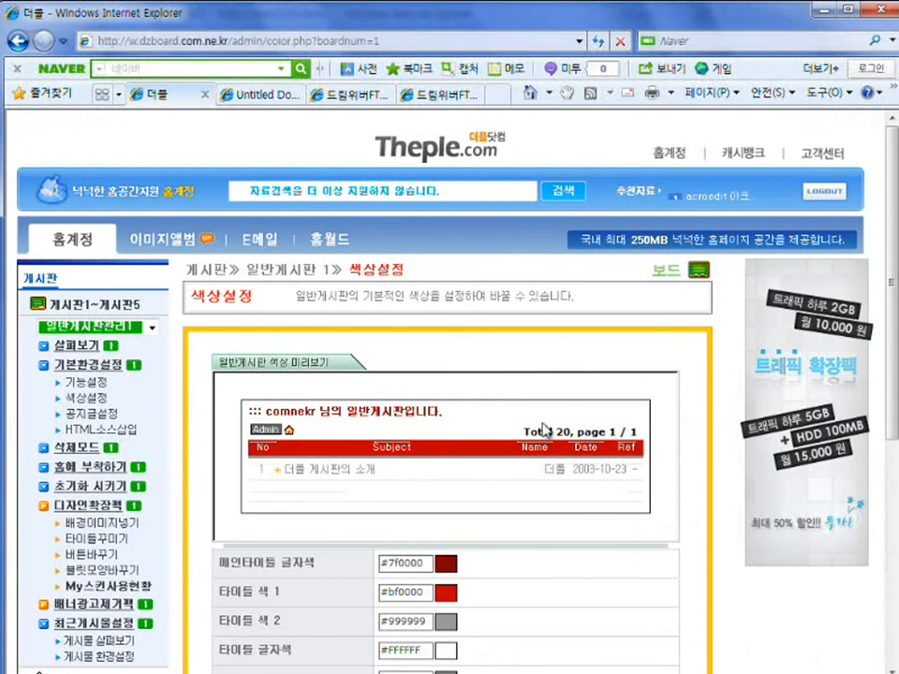
scroll(709, 510, "down", 1)
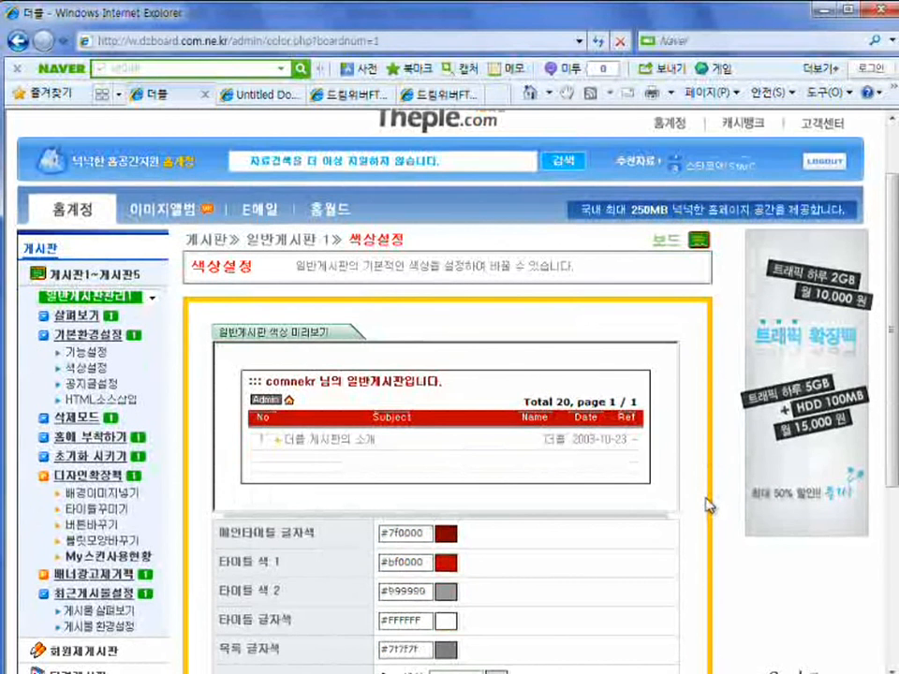
scroll(708, 505, "down", 4)
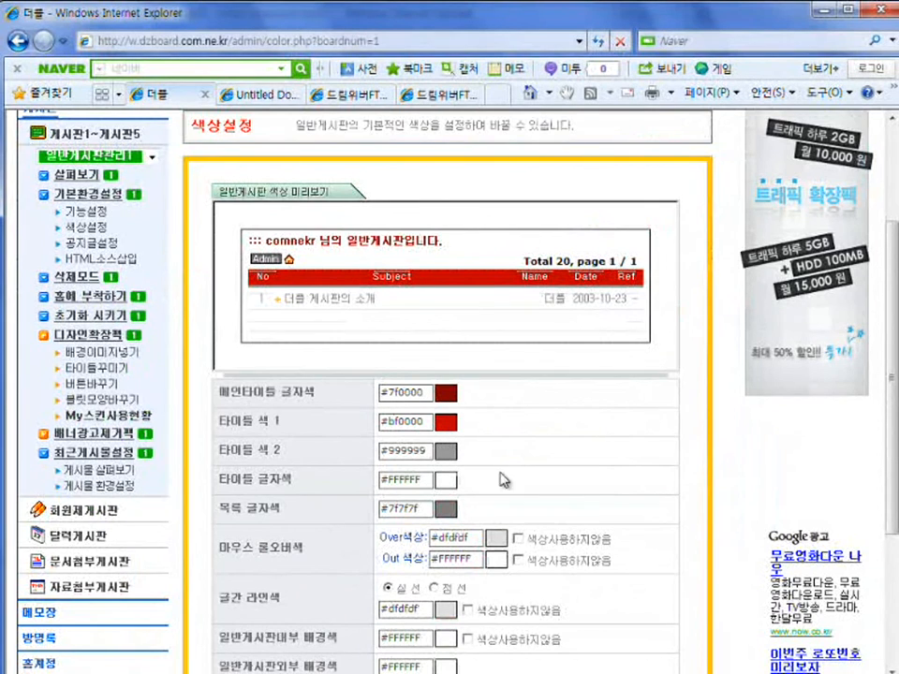
scroll(591, 480, "down", 1)
scroll(588, 478, "down", 5)
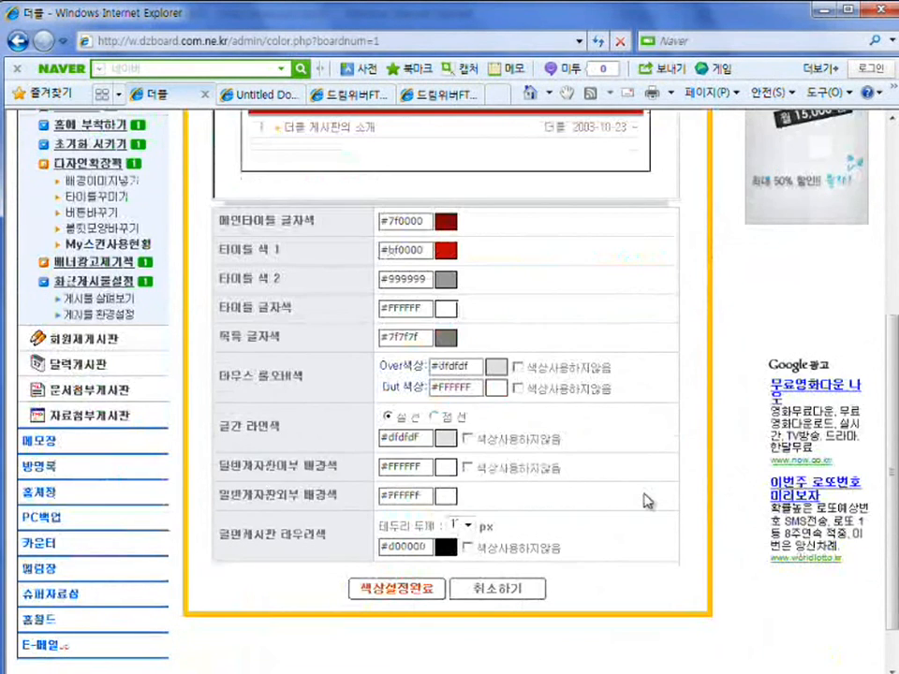
scroll(646, 501, "up", 6)
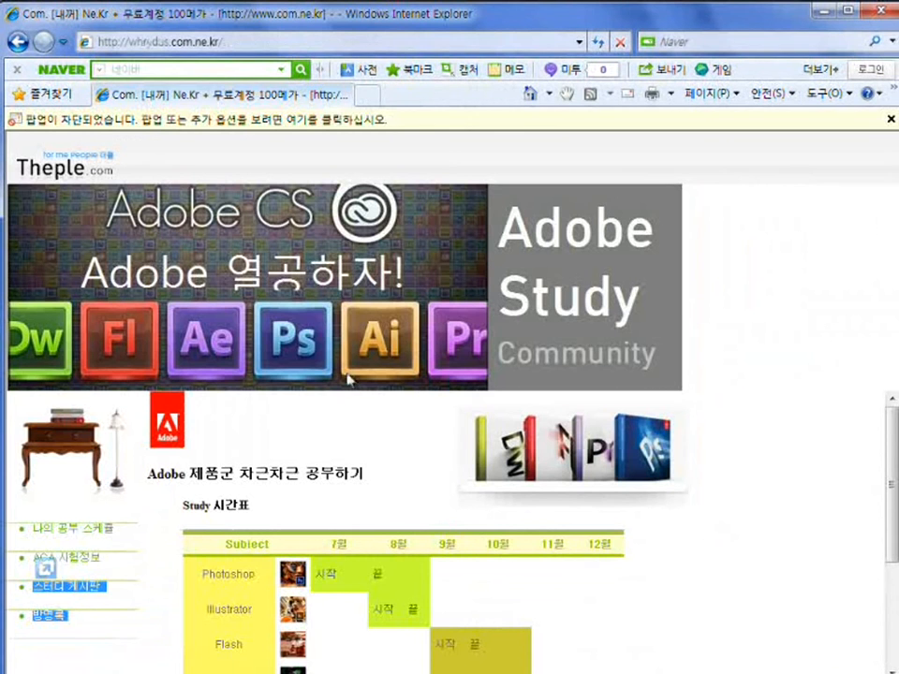
Set board 1's main title text colour to green #00bf00.
left_click(644, 576)
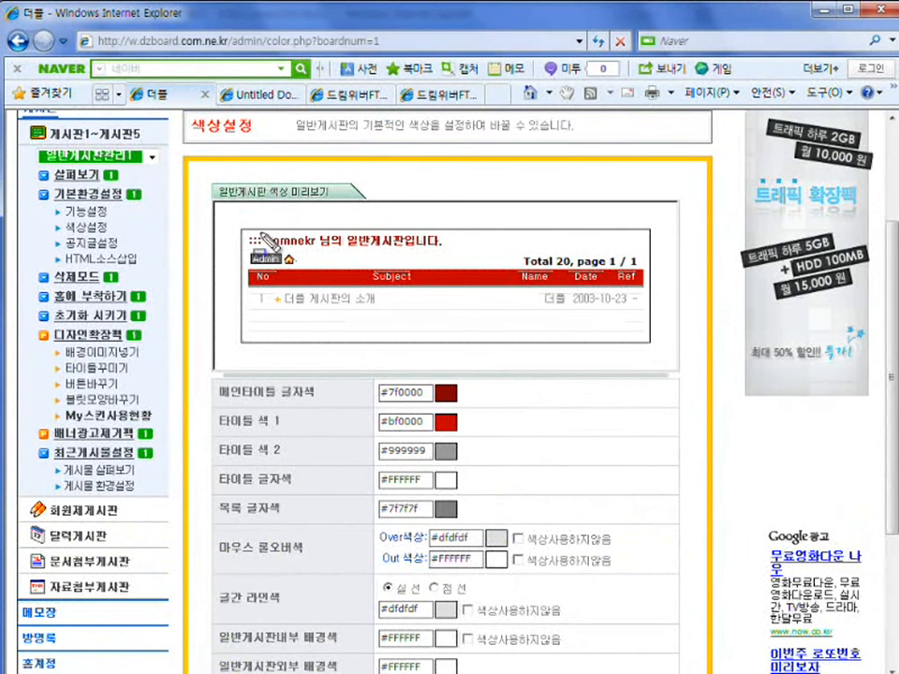
left_click_drag(245, 229, 457, 246)
key("Escape")
left_click(446, 394)
left_click(445, 394)
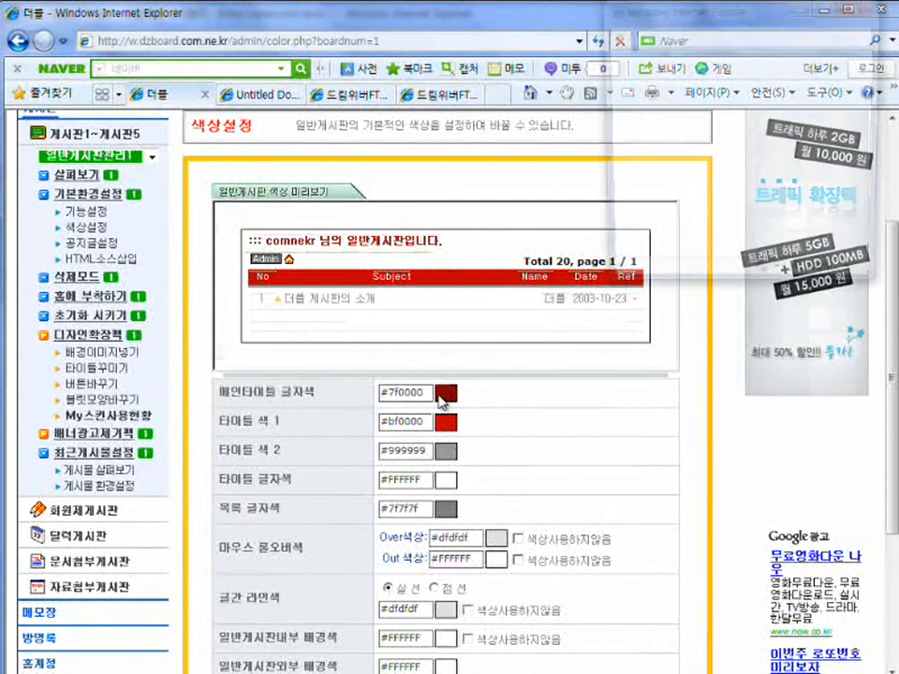
left_click_drag(676, 11, 552, 262)
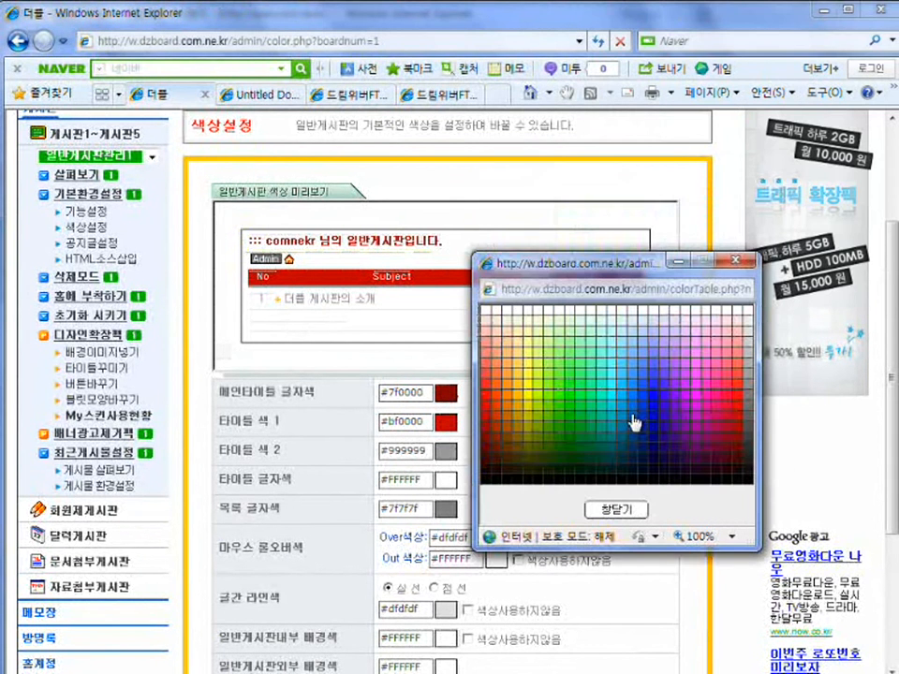
left_click(583, 423)
left_click(582, 413)
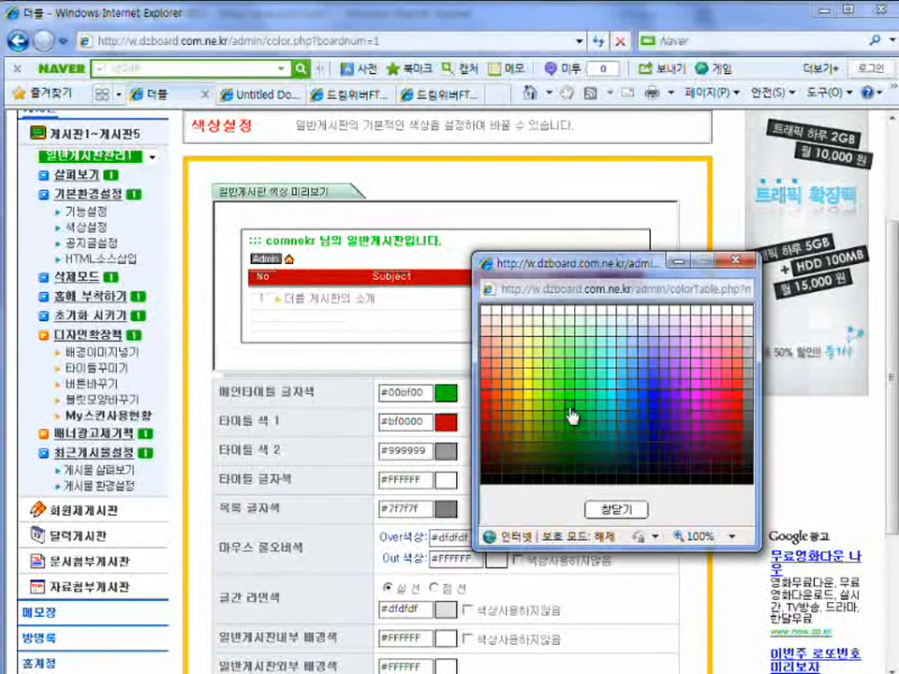
left_click(613, 447)
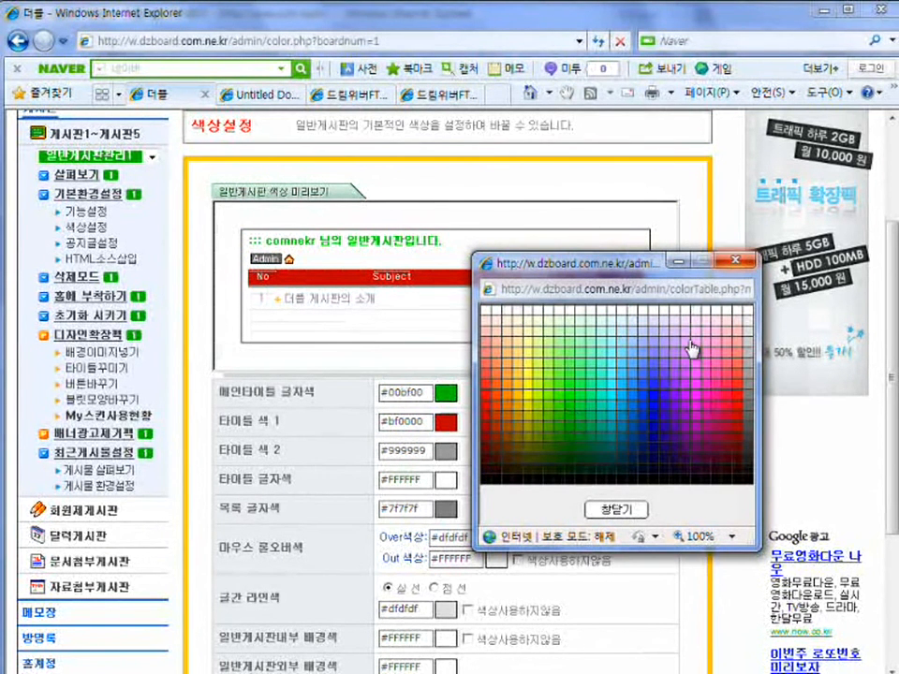
left_click(622, 511)
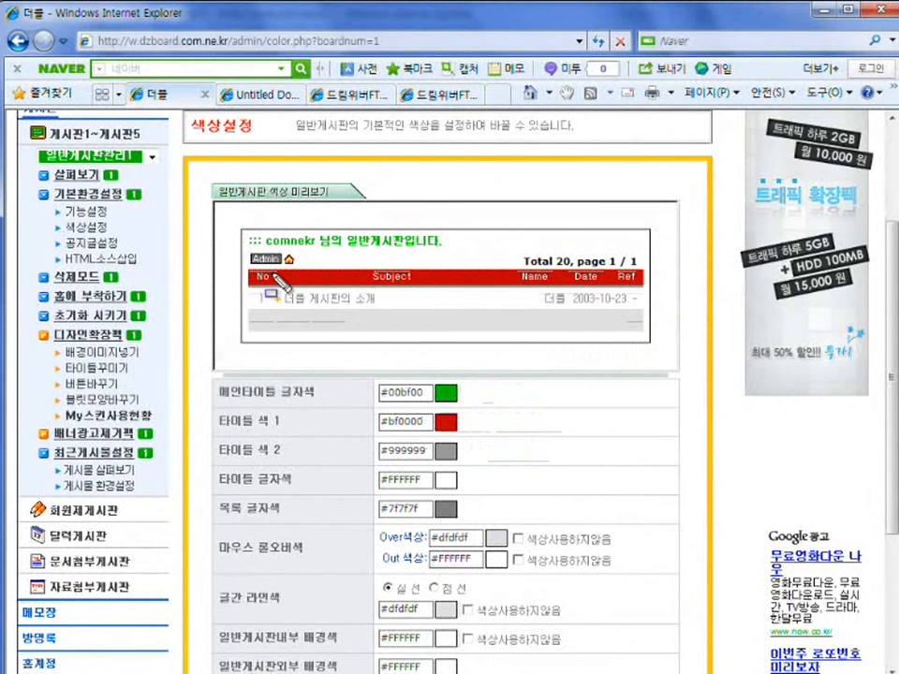
Set title colour 1 to light yellow-green #dfff7f.
left_click_drag(249, 266, 473, 282)
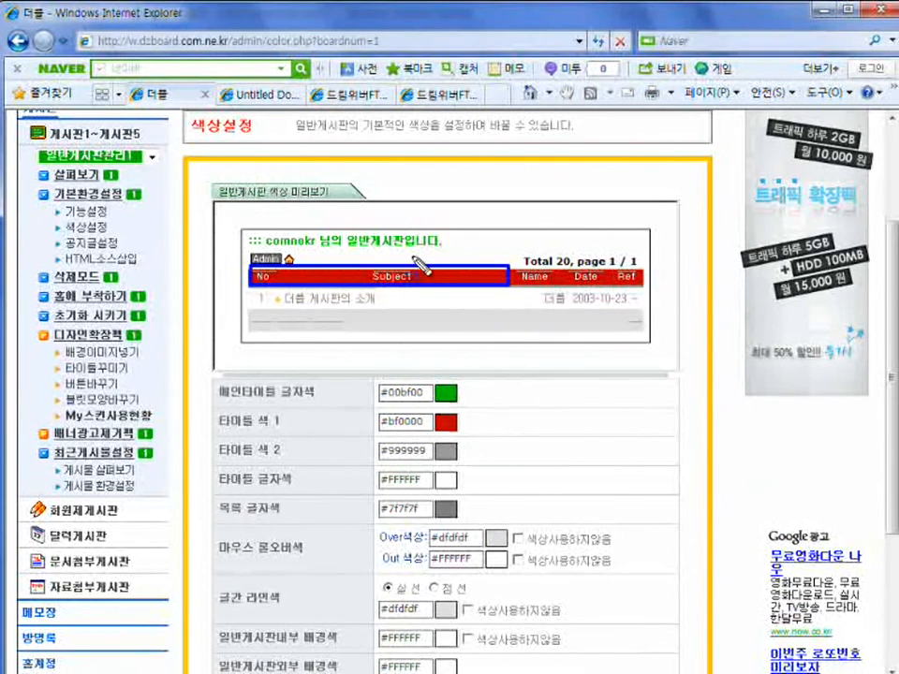
key("Escape")
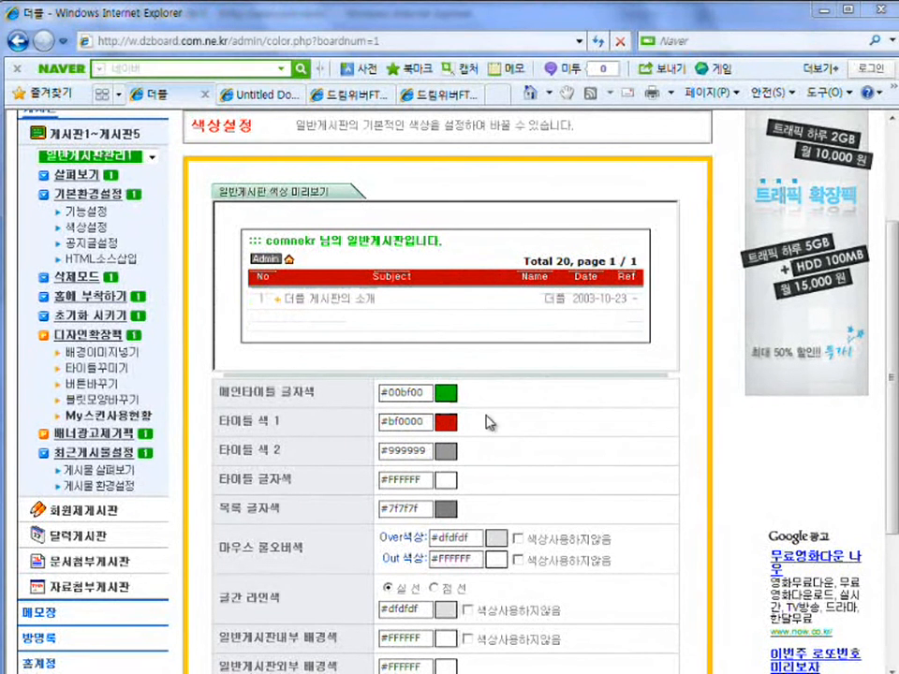
left_click(453, 423)
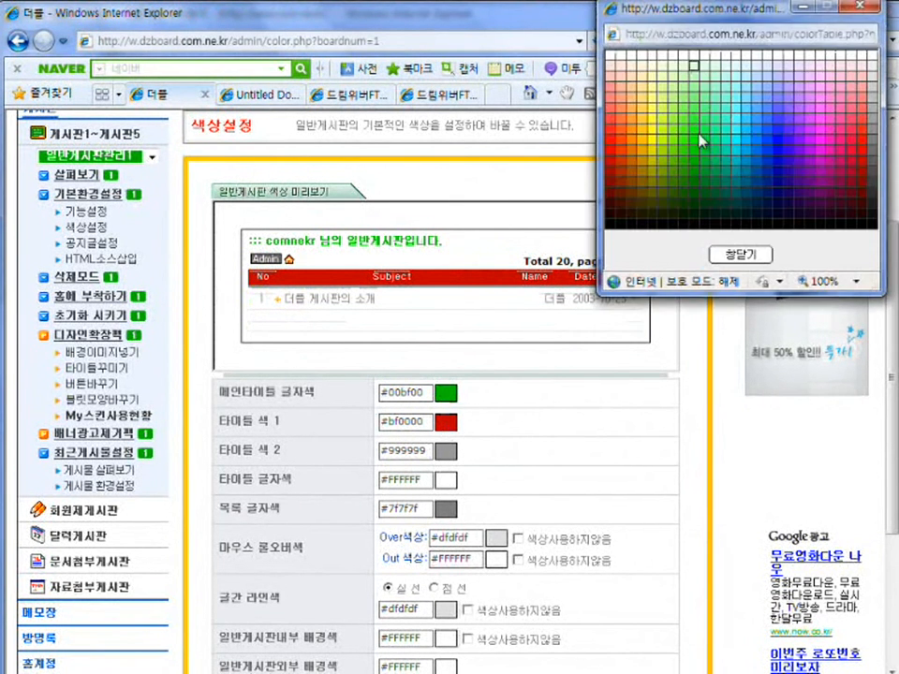
left_click(666, 104)
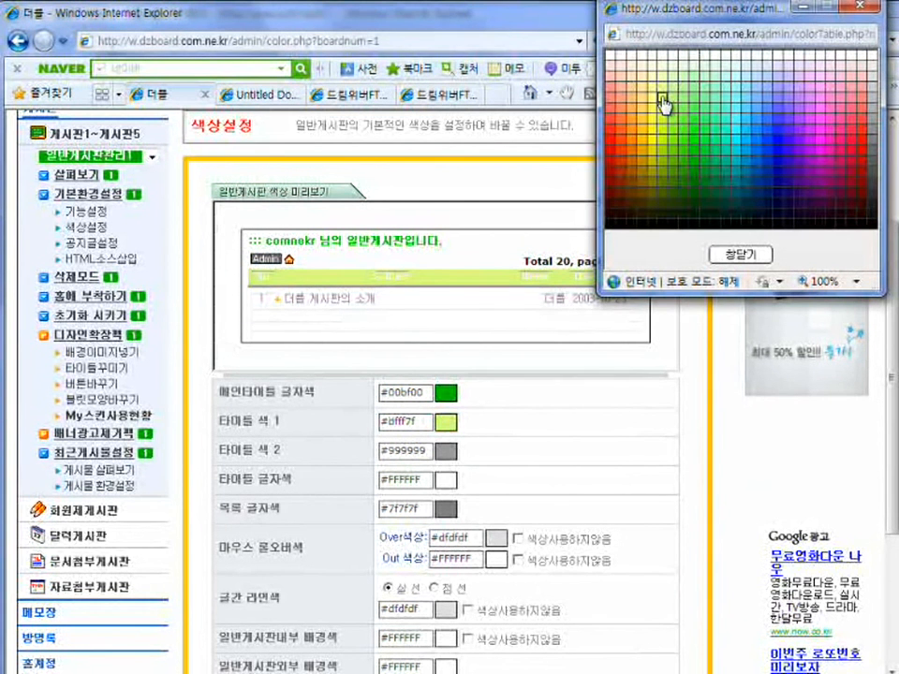
left_click_drag(247, 261, 496, 289)
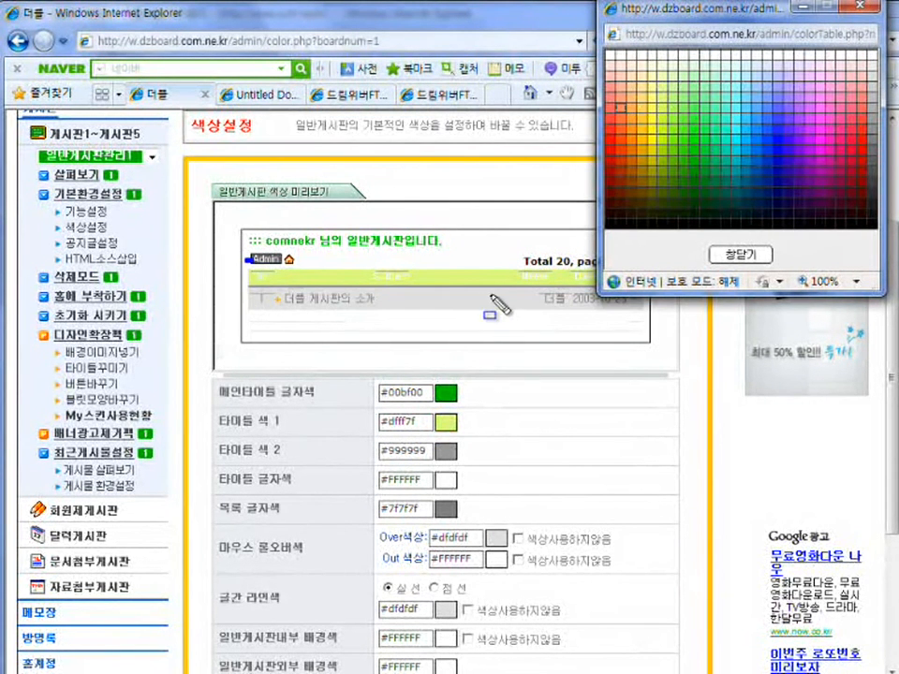
left_click(735, 256)
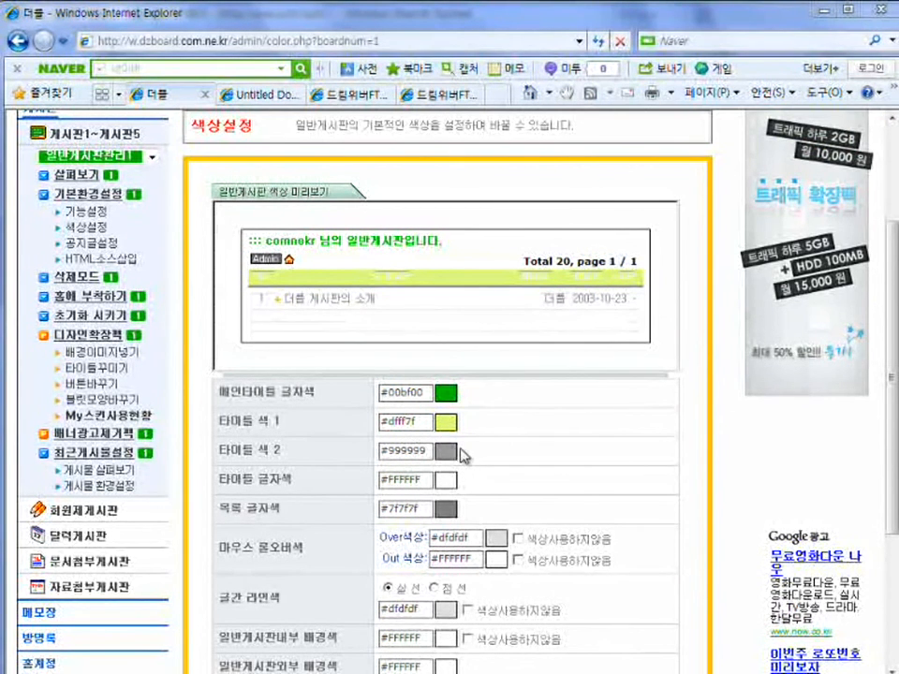
Set the title text colour to dark green #009f4f.
left_click(451, 485)
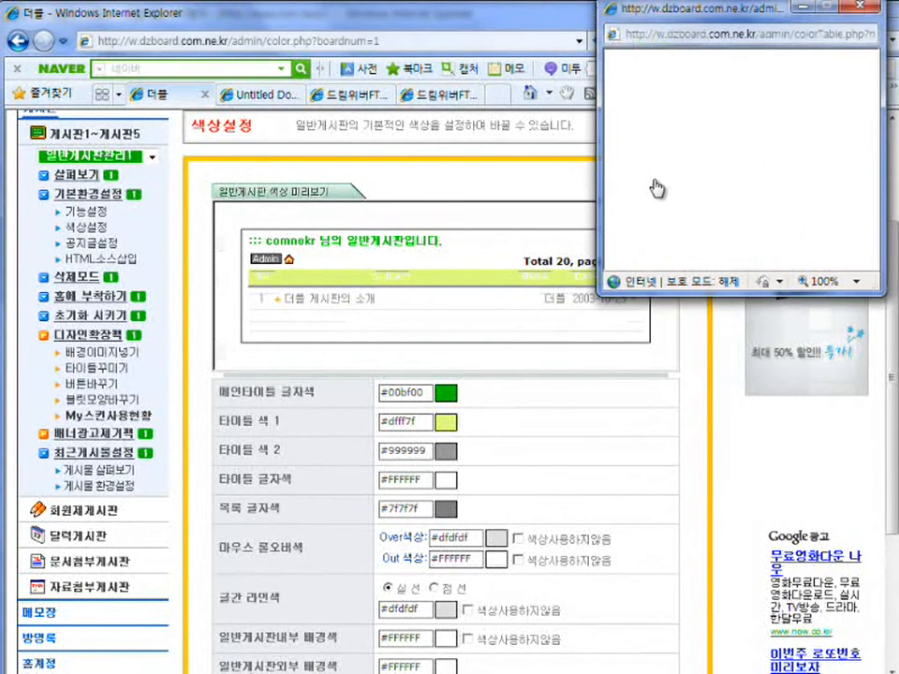
left_click(717, 178)
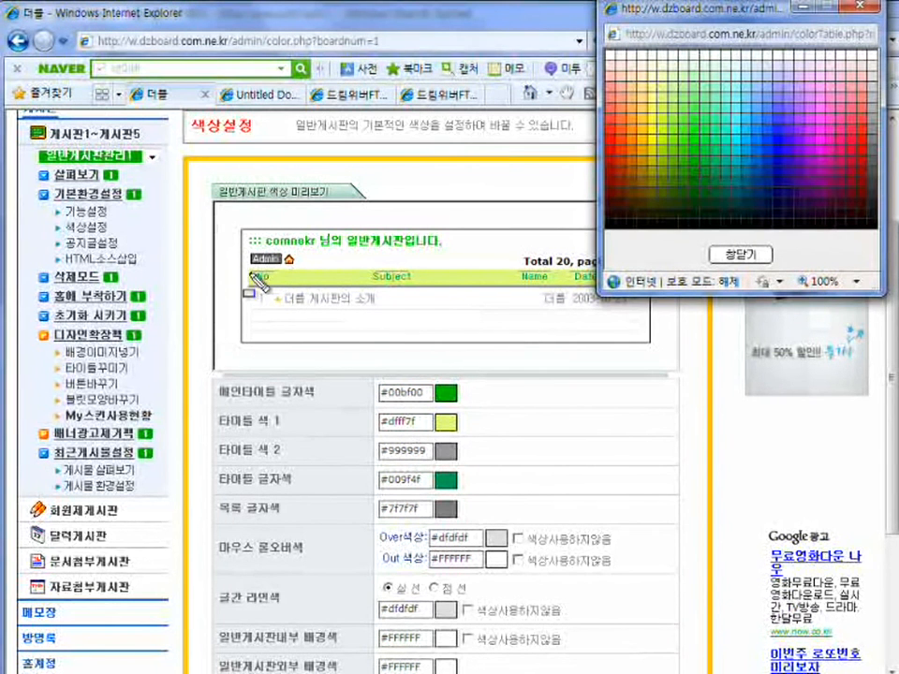
left_click_drag(245, 272, 432, 281)
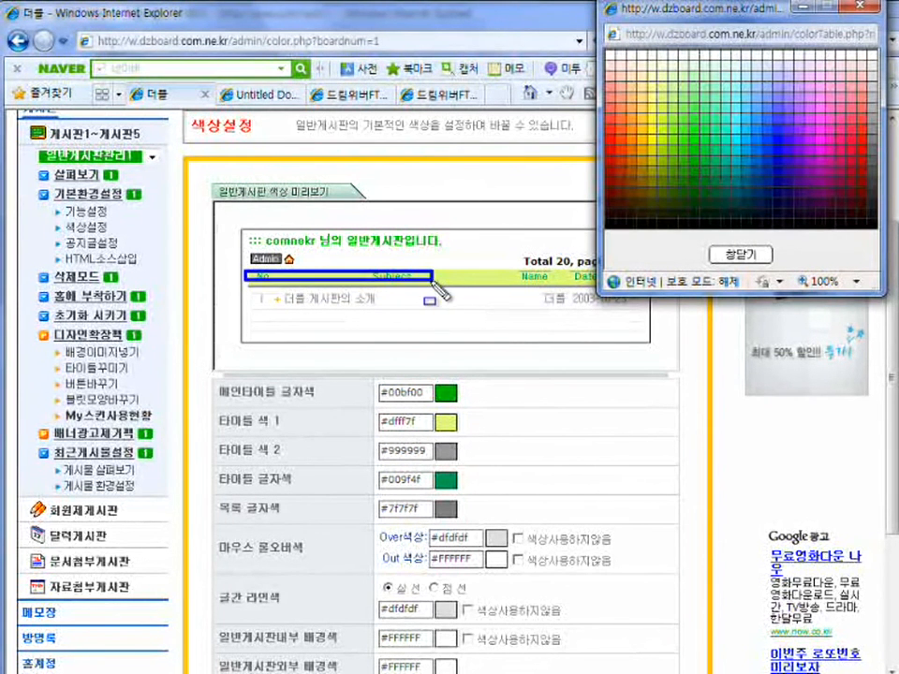
left_click(745, 256)
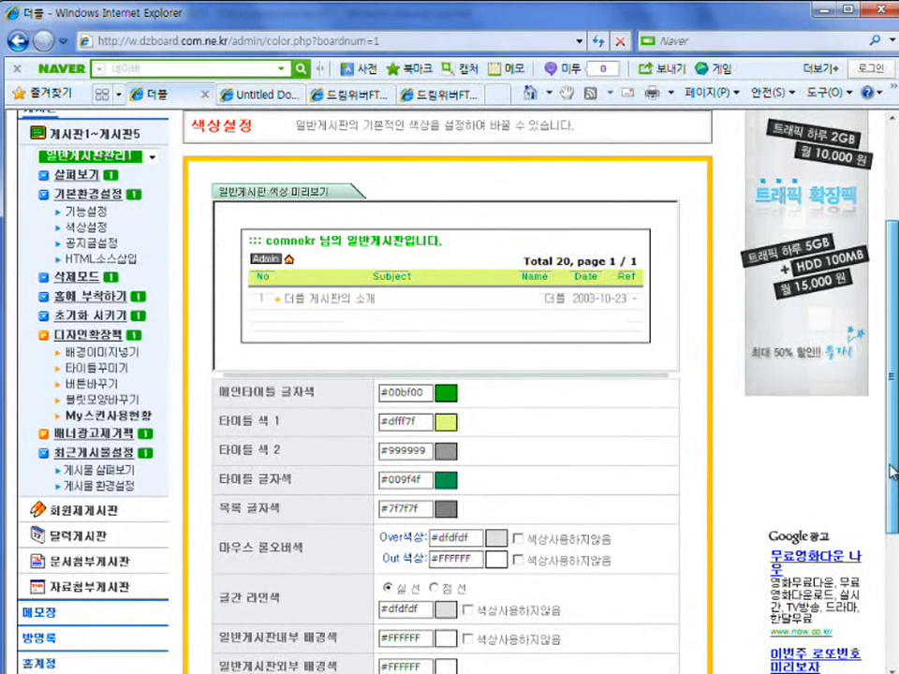
scroll(875, 472, "down", 3)
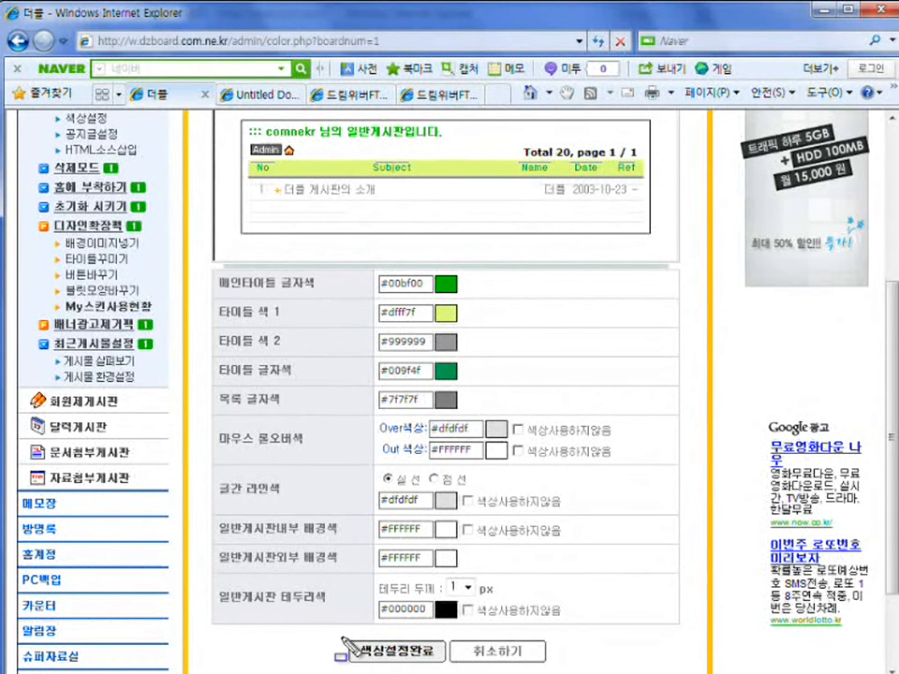
Save the new board colours with 색상설정완료, then open the board's notice settings page.
left_click(429, 652)
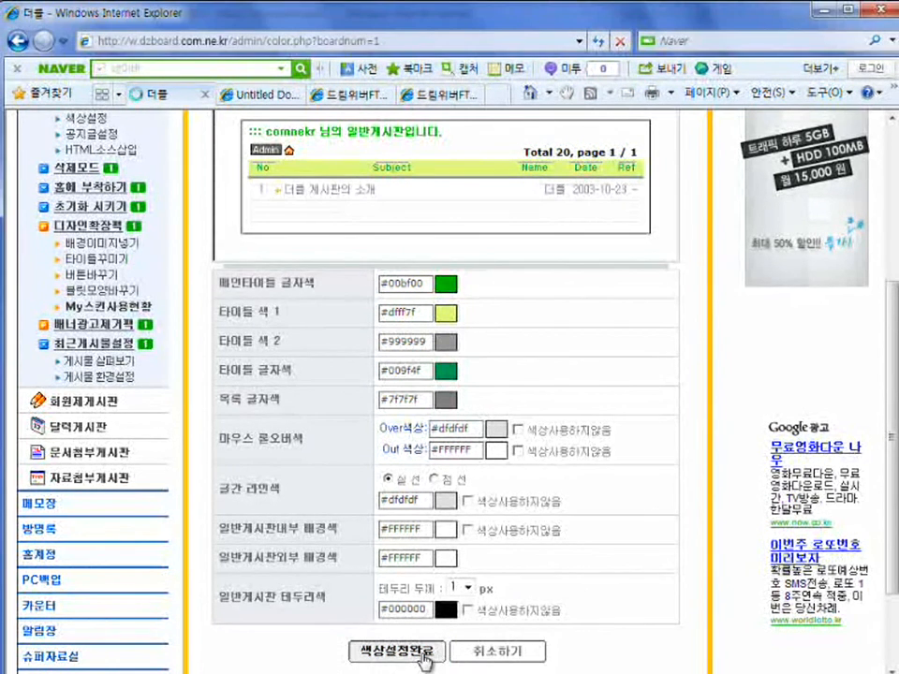
key("Return")
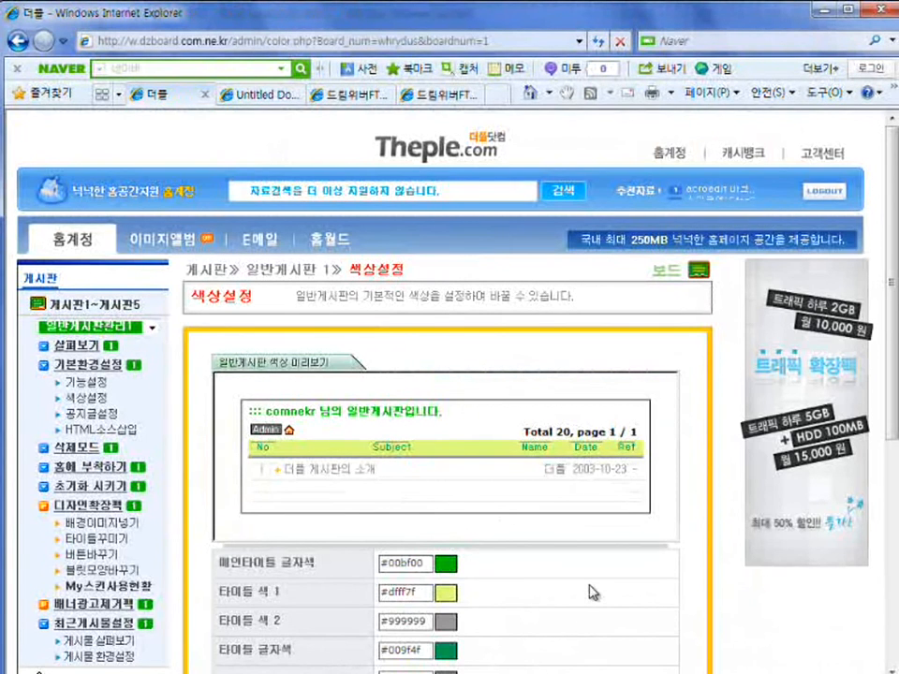
scroll(590, 591, "down", 2)
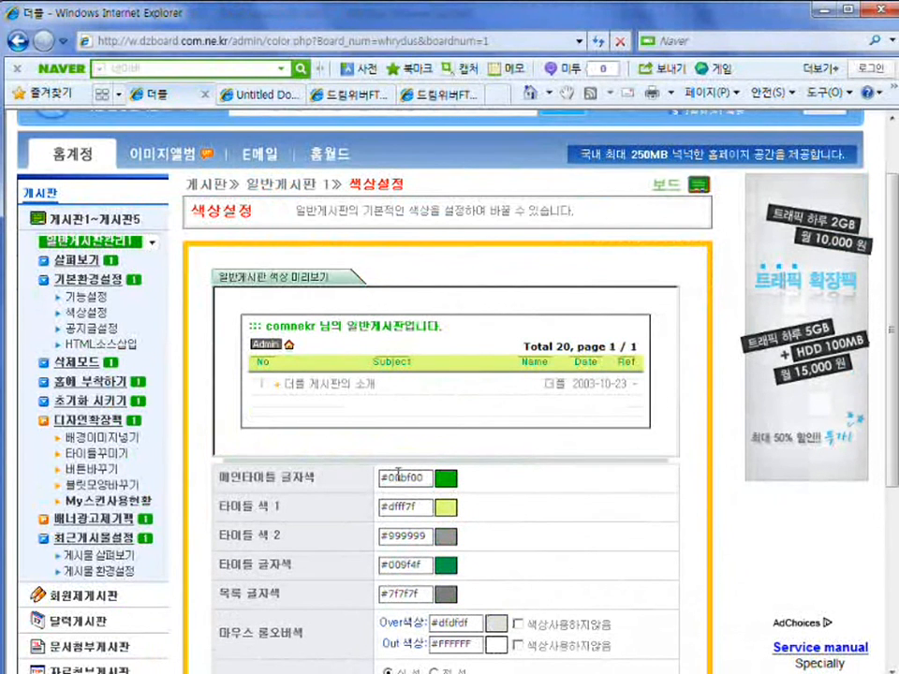
left_click(99, 329)
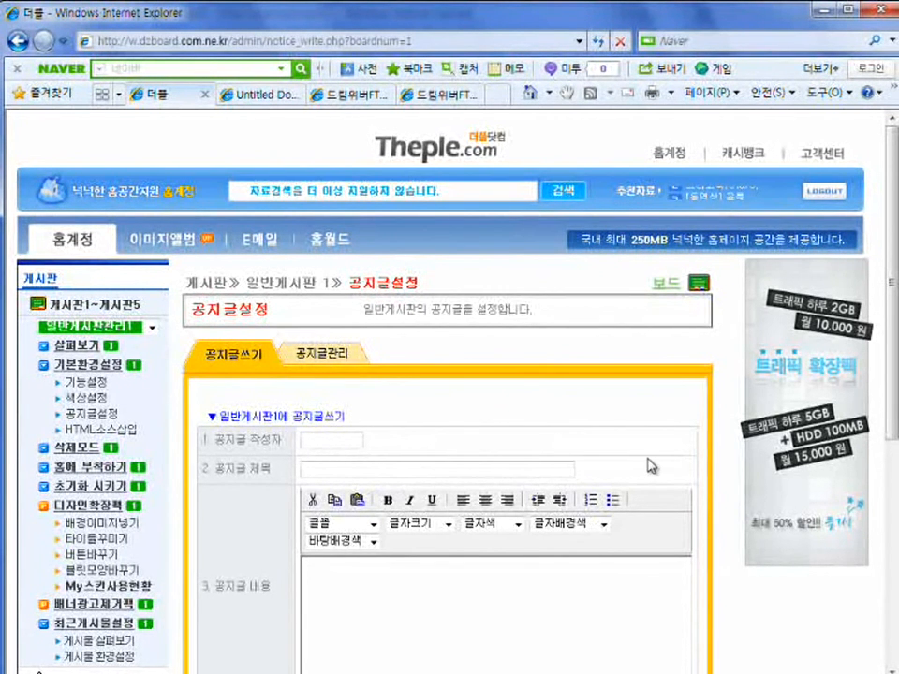
scroll(651, 465, "down", 3)
scroll(211, 340, "up", 2)
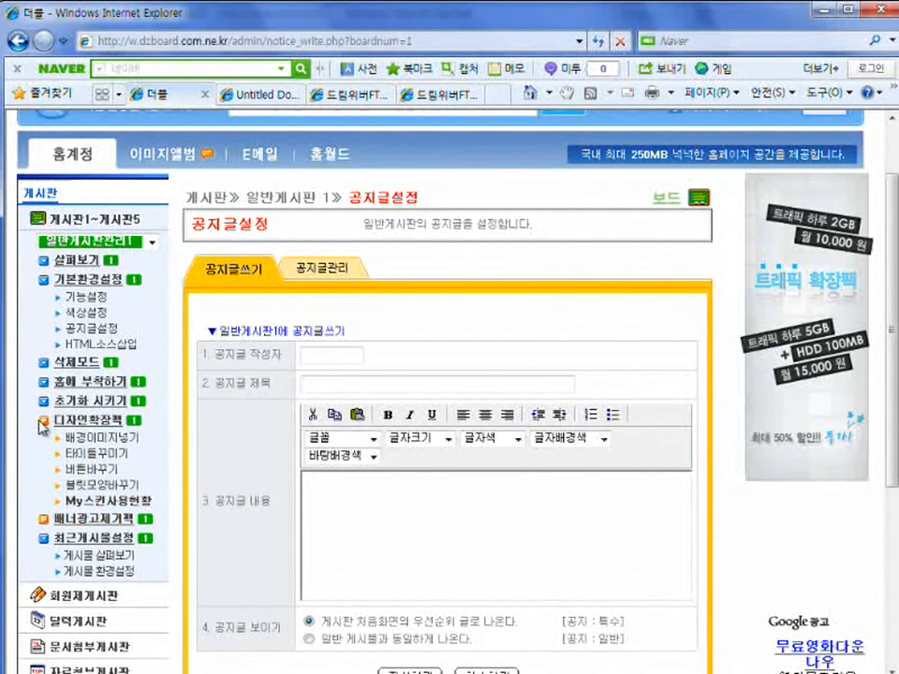
Mark the design extension pack, banner removal pack and 살펴보기–초기화 options with the screen pen, then clear.
left_click_drag(34, 415, 51, 434)
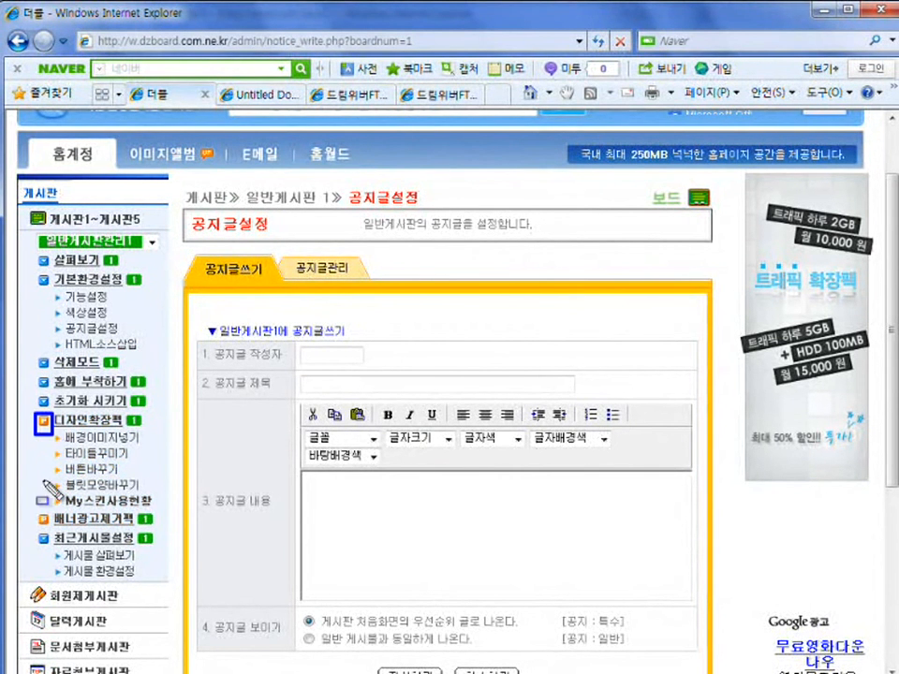
left_click_drag(34, 509, 50, 526)
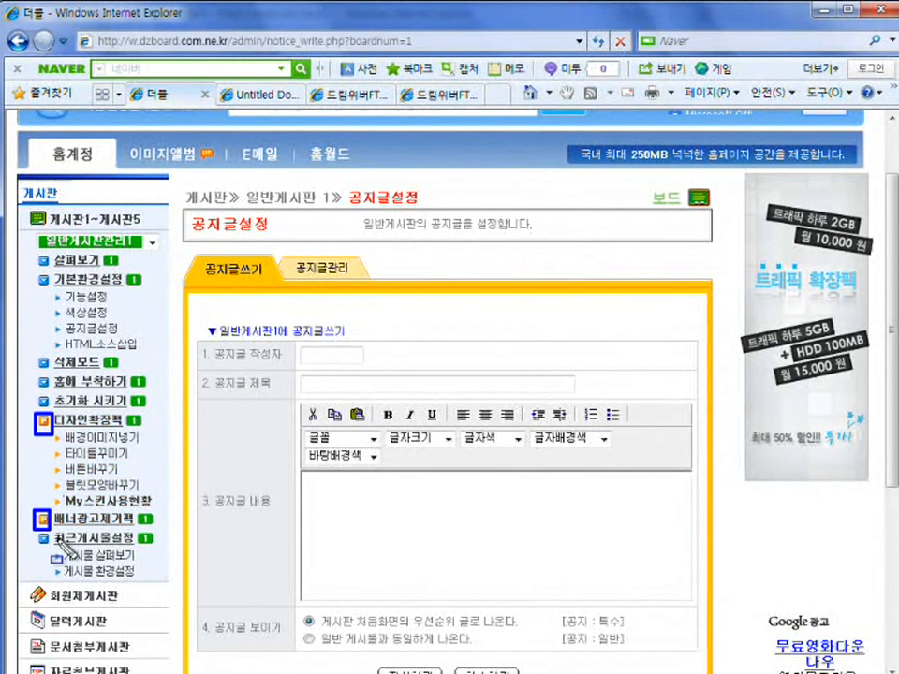
key("e")
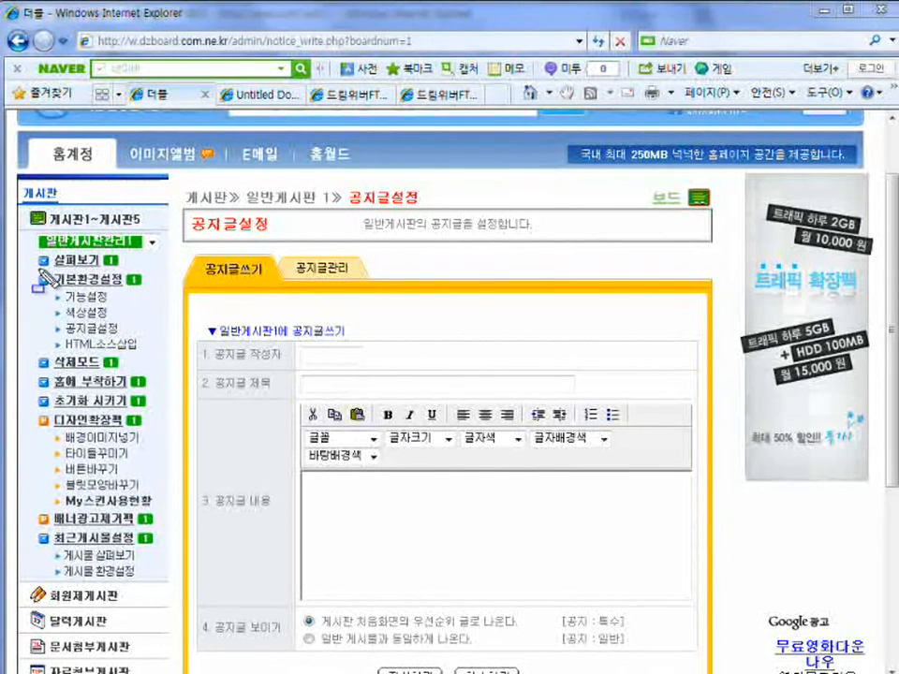
mouse_move(34, 251)
left_mouse_down()
mouse_move(52, 295)
mouse_move(52, 410)
left_mouse_up()
key("Escape")
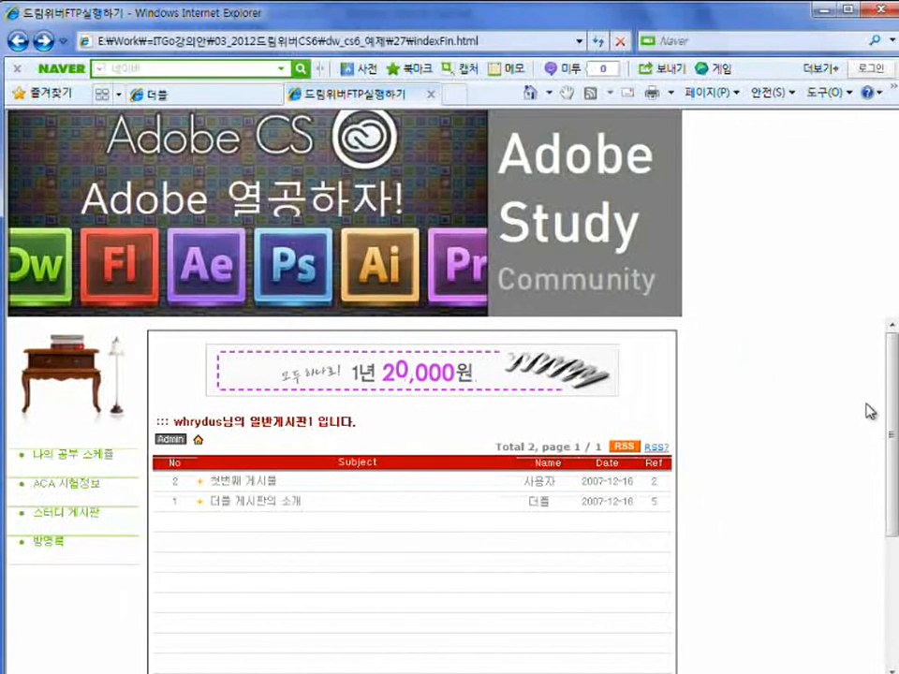
Refresh the AdobeStudy site to show the green board title, try 방명록, then return to the 더플 admin tab.
left_click(597, 40)
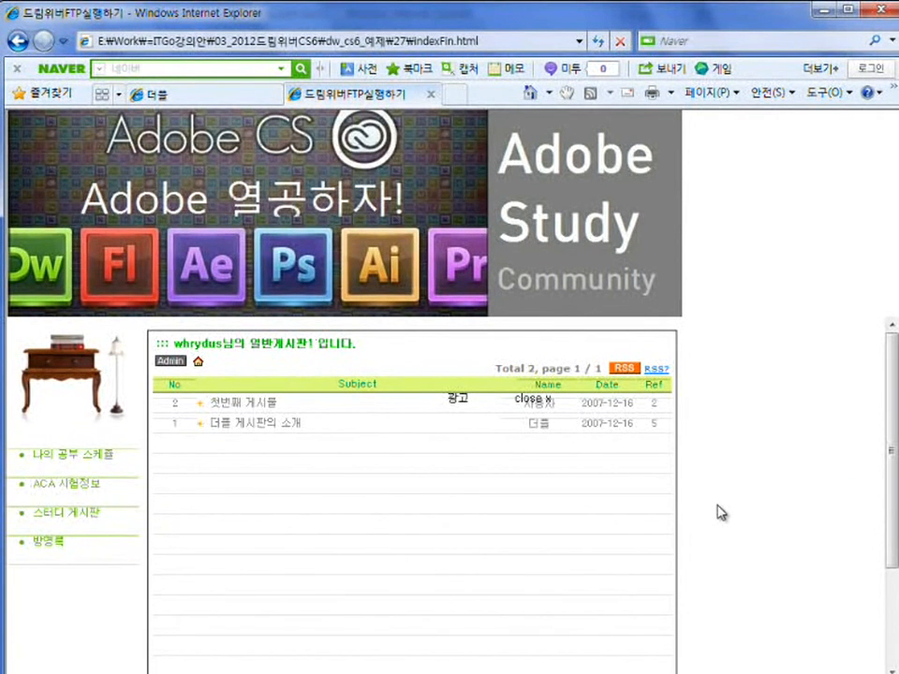
scroll(746, 525, "down", 3)
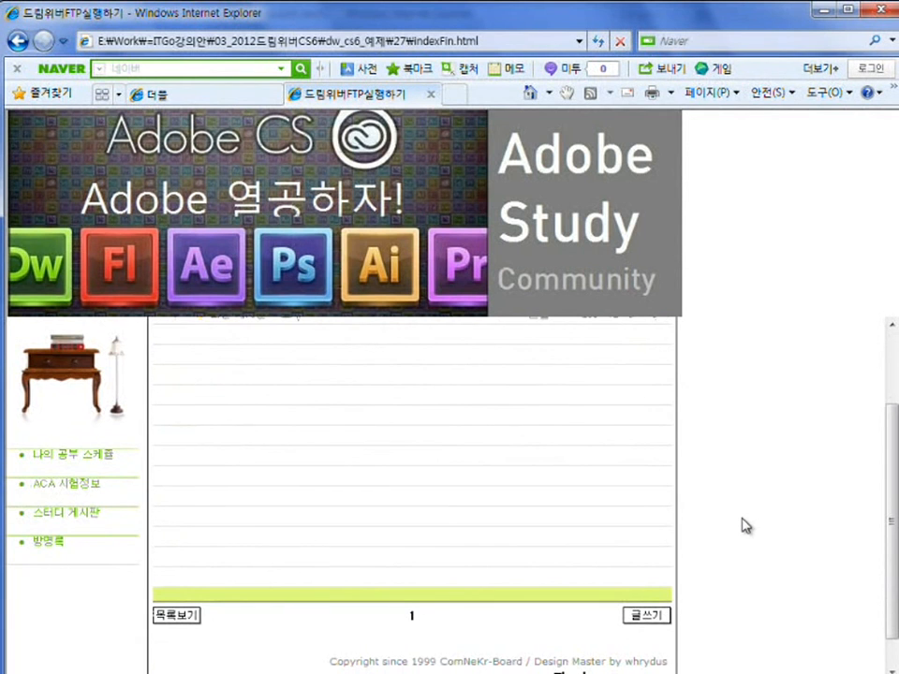
scroll(740, 532, "up", 3)
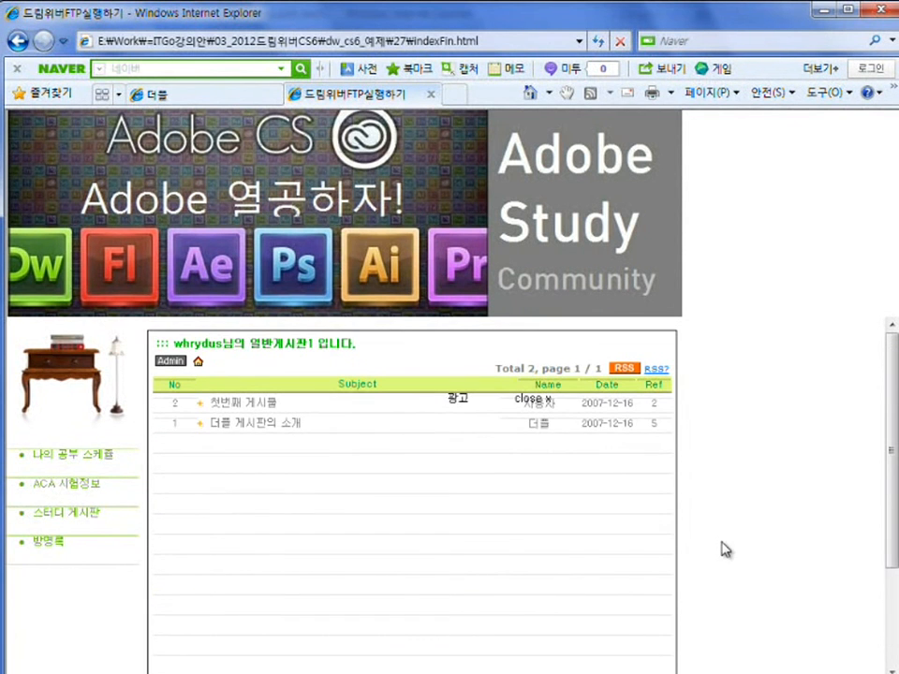
left_click(64, 545)
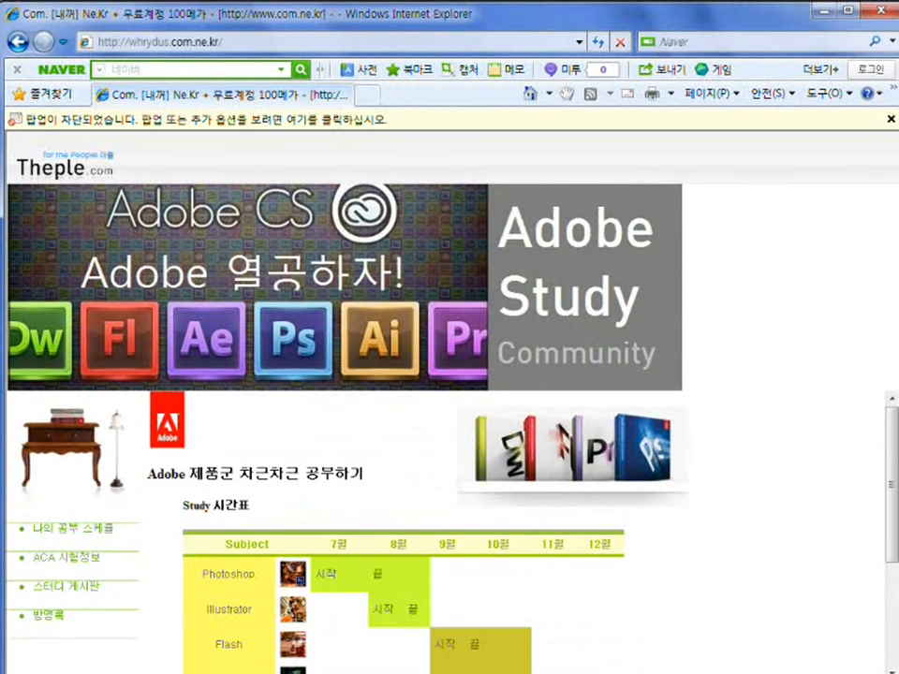
key("alt+Tab")
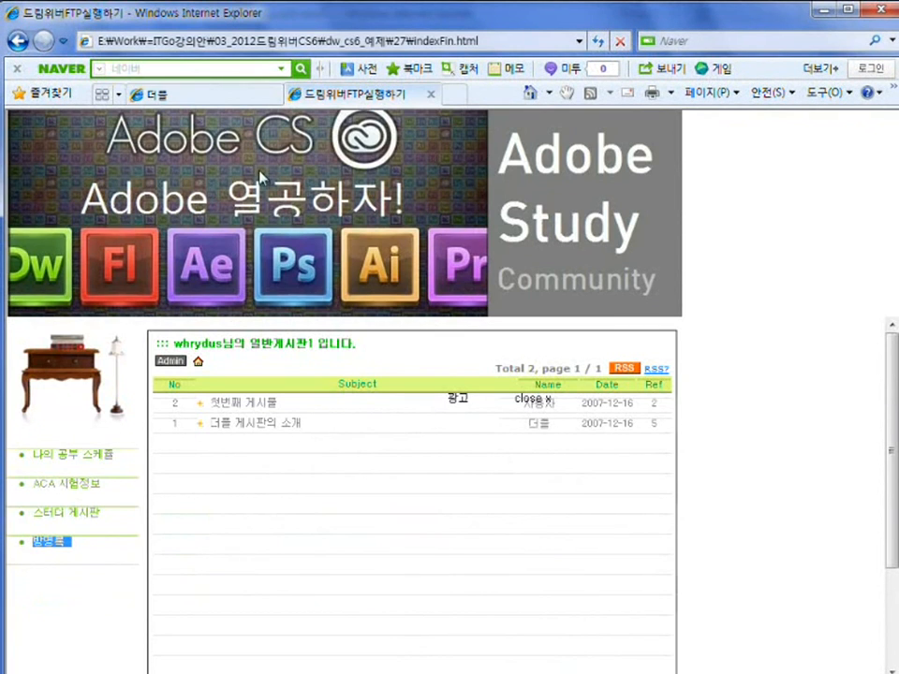
left_click(178, 94)
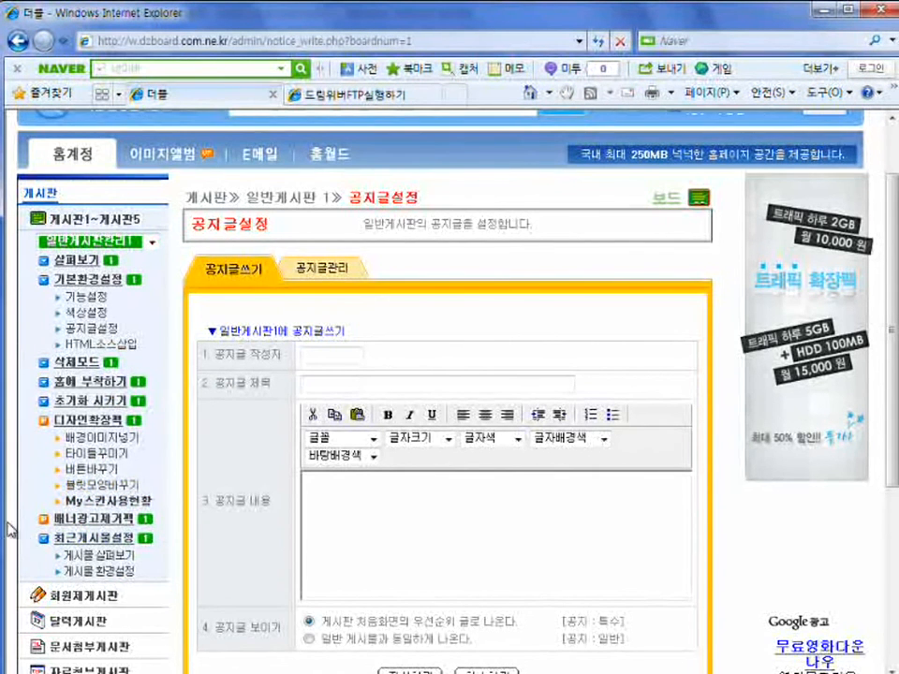
Open the design guestbook's 살펴보기 preview in a new window and select its web address.
scroll(10, 525, "down", 4)
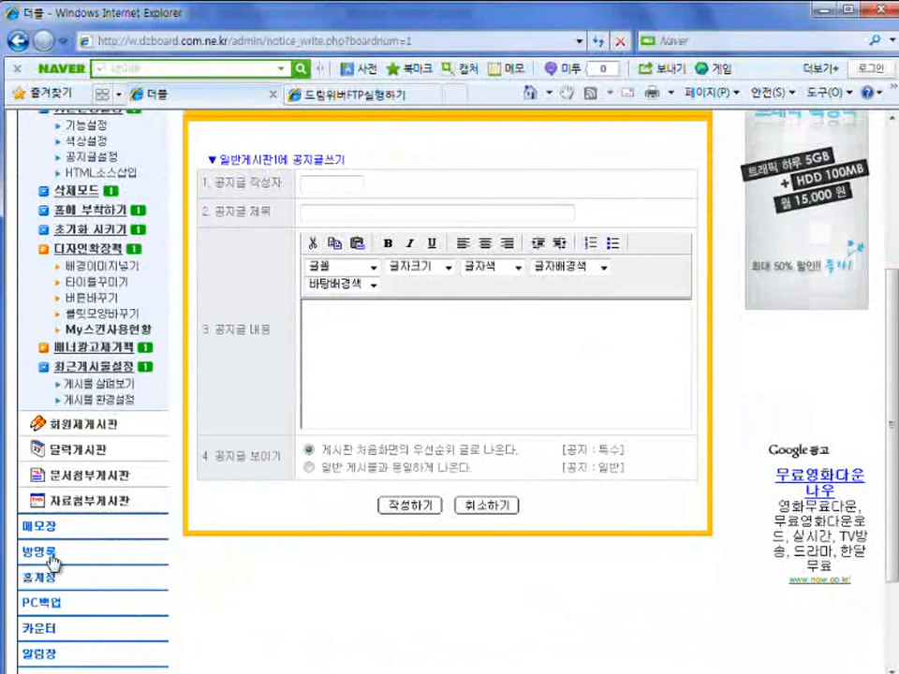
left_click(42, 550)
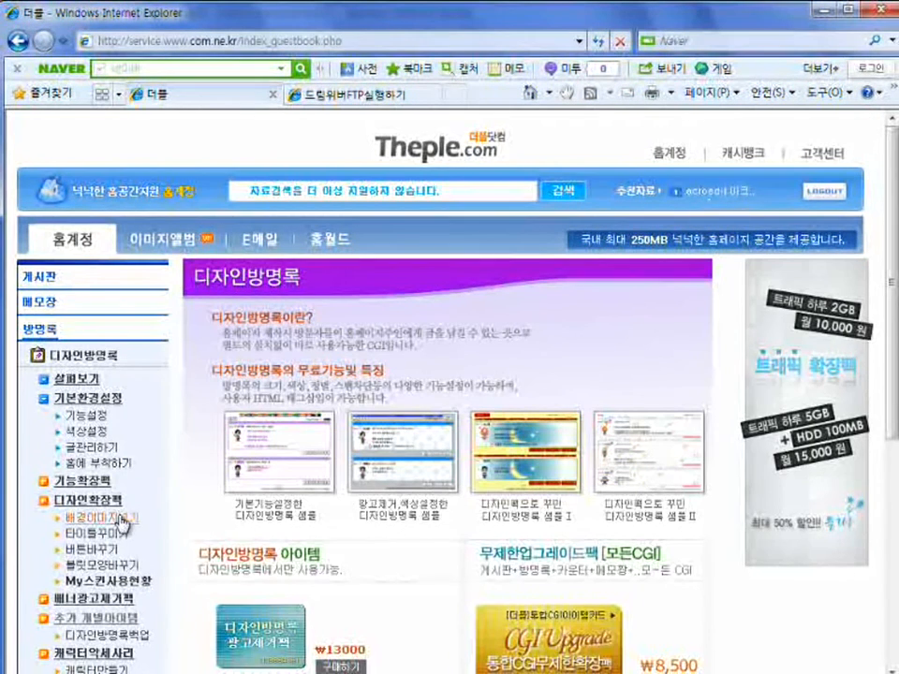
left_click(58, 379)
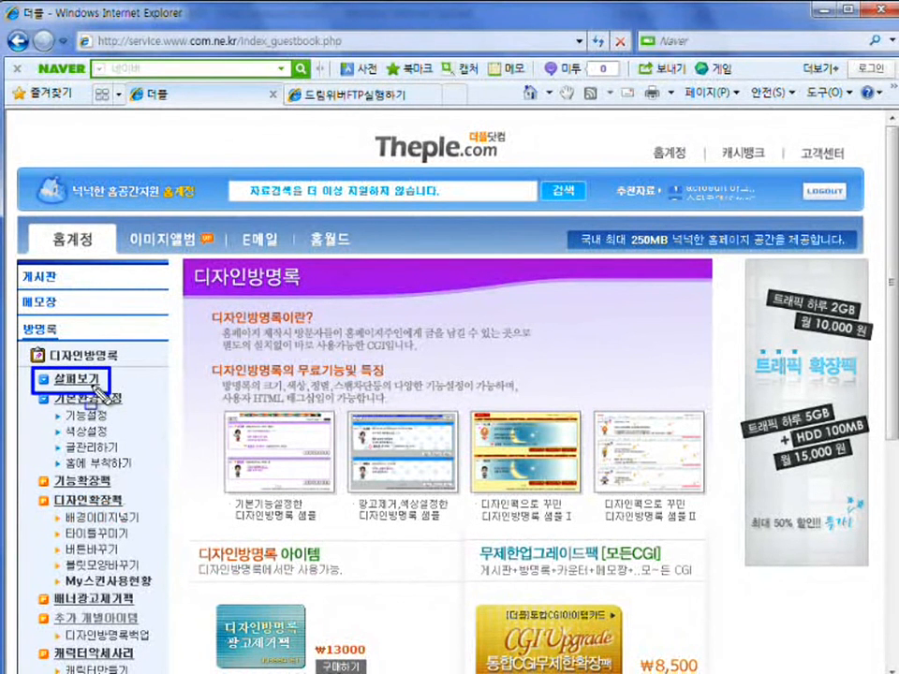
left_click(86, 384)
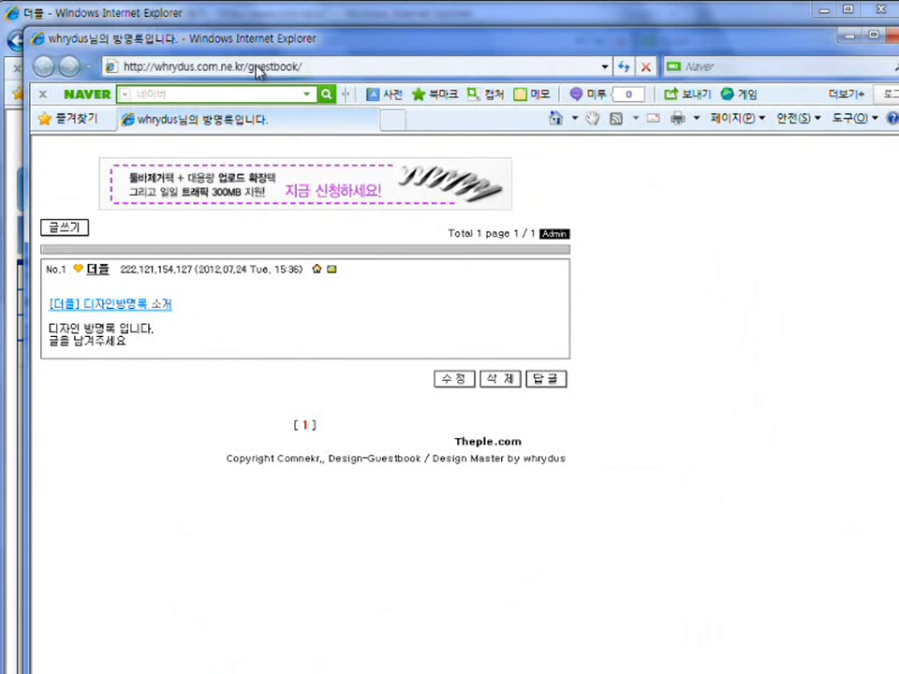
left_click(343, 68)
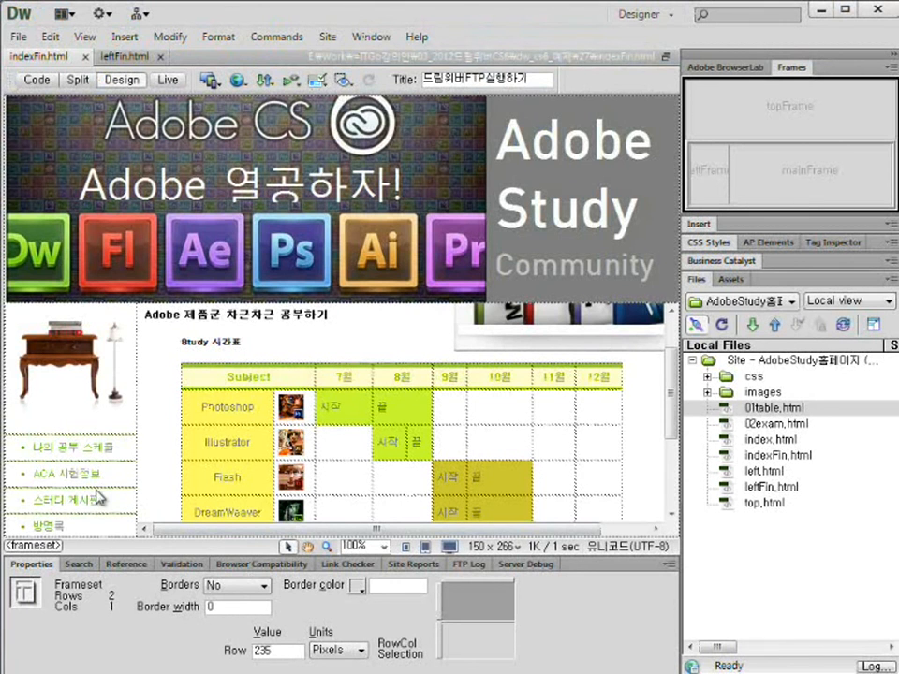
Link the 방명록 menu text to the pasted guestbook URL, targeting mainFrame, titled 방명록으로 가기.
left_click(47, 524)
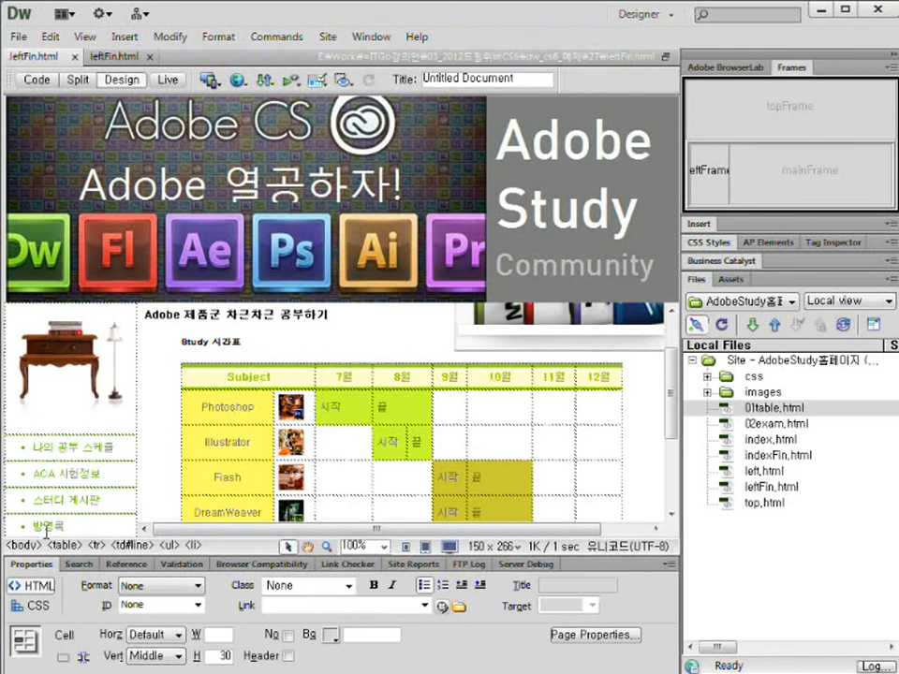
left_click_drag(34, 527, 62, 533)
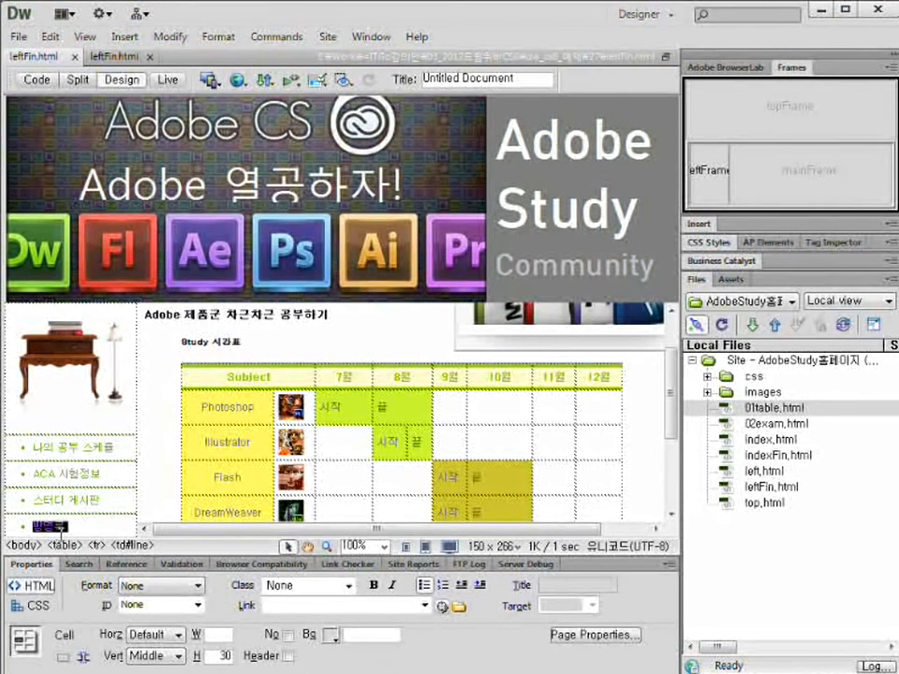
left_click(280, 606)
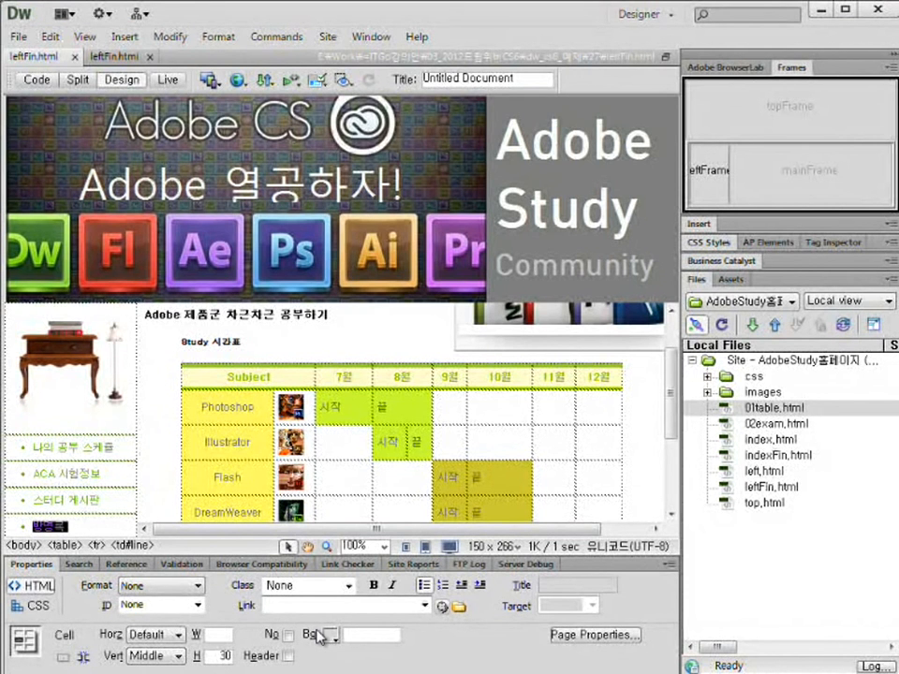
key("ctrl+v")
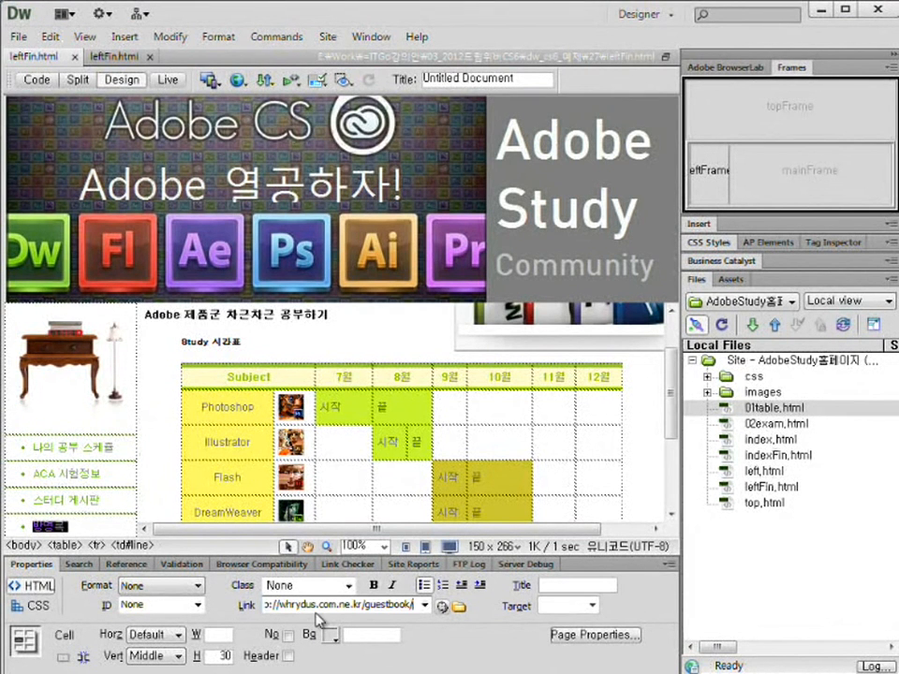
left_click(592, 606)
left_click(573, 673)
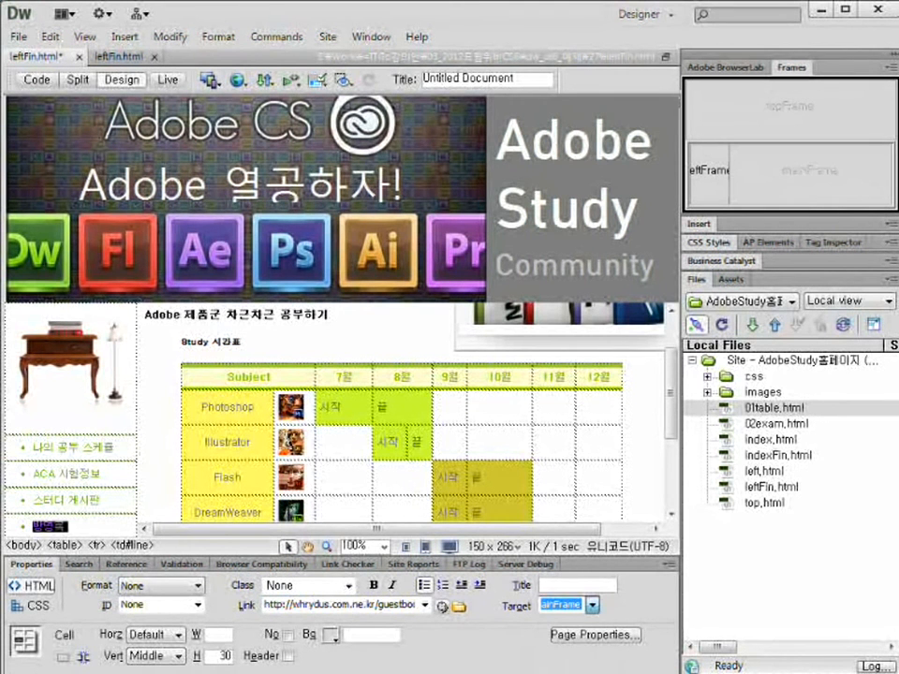
left_click(581, 586)
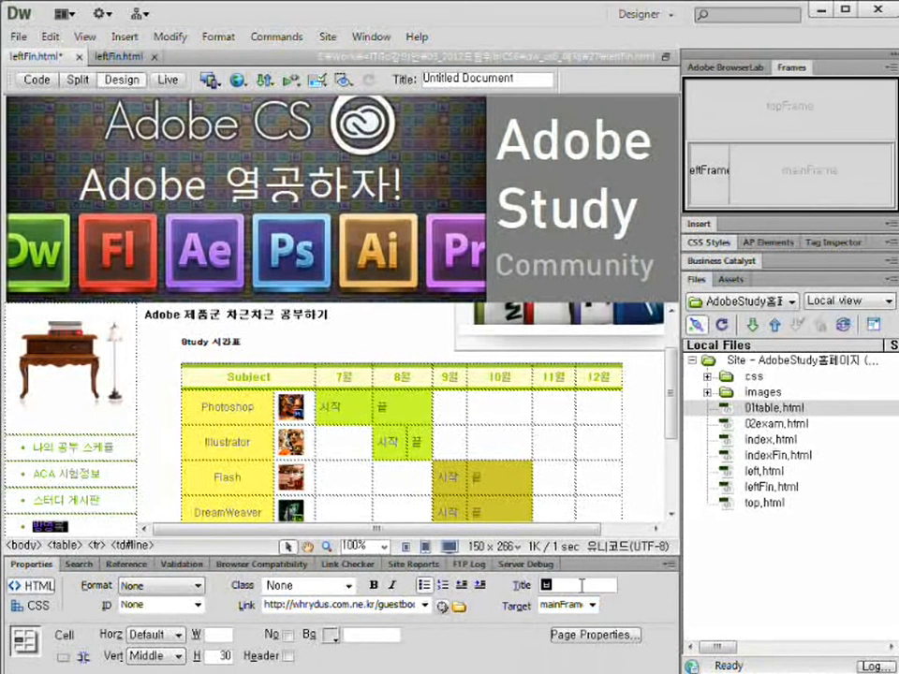
type("방명록으로 가기")
key("Return")
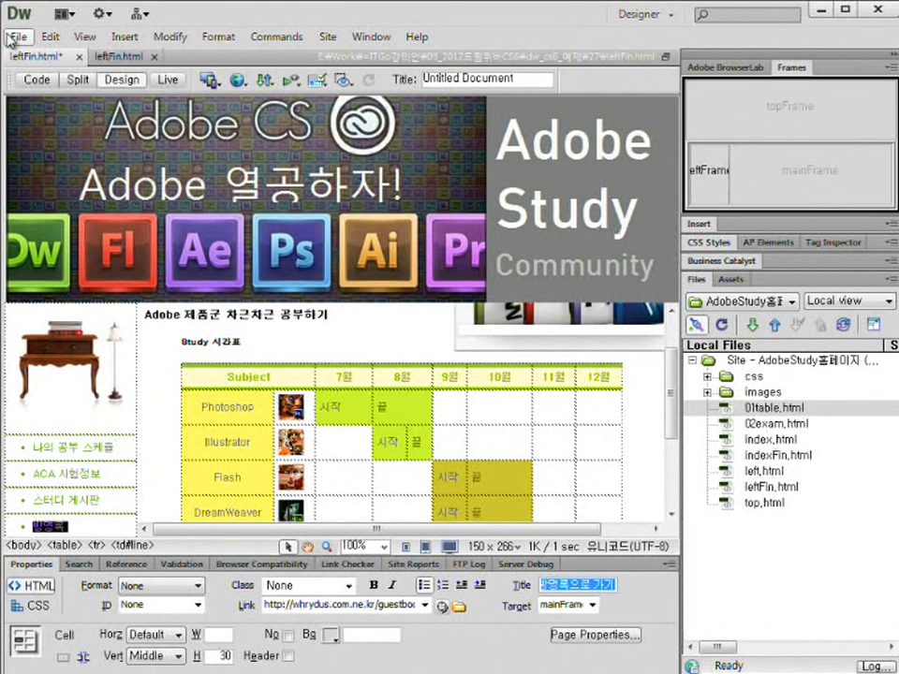
Save the leftFin.html frame and preview the site in the browser with F12.
left_click(18, 37)
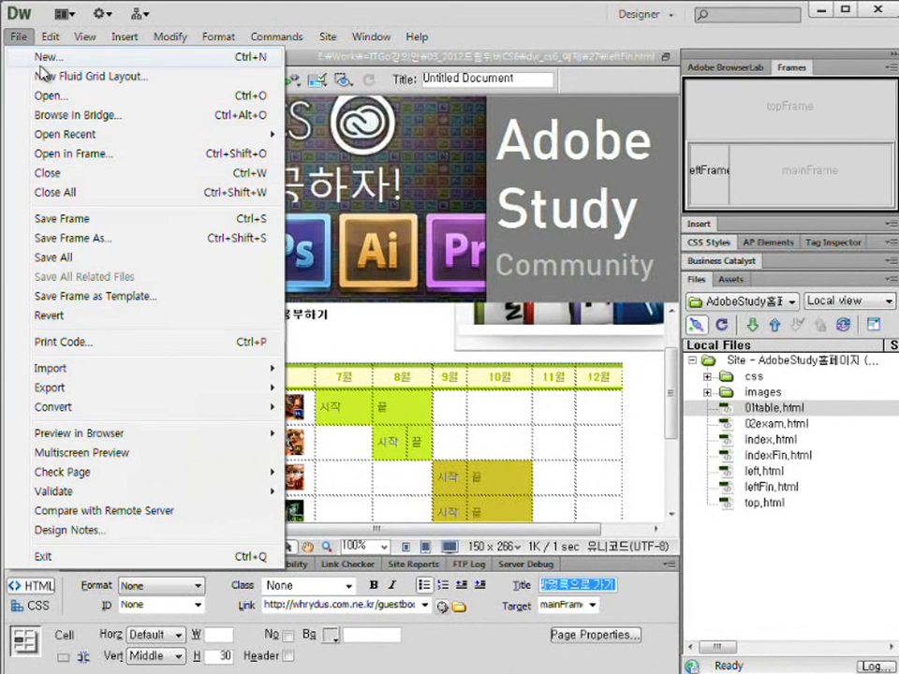
left_click(89, 221)
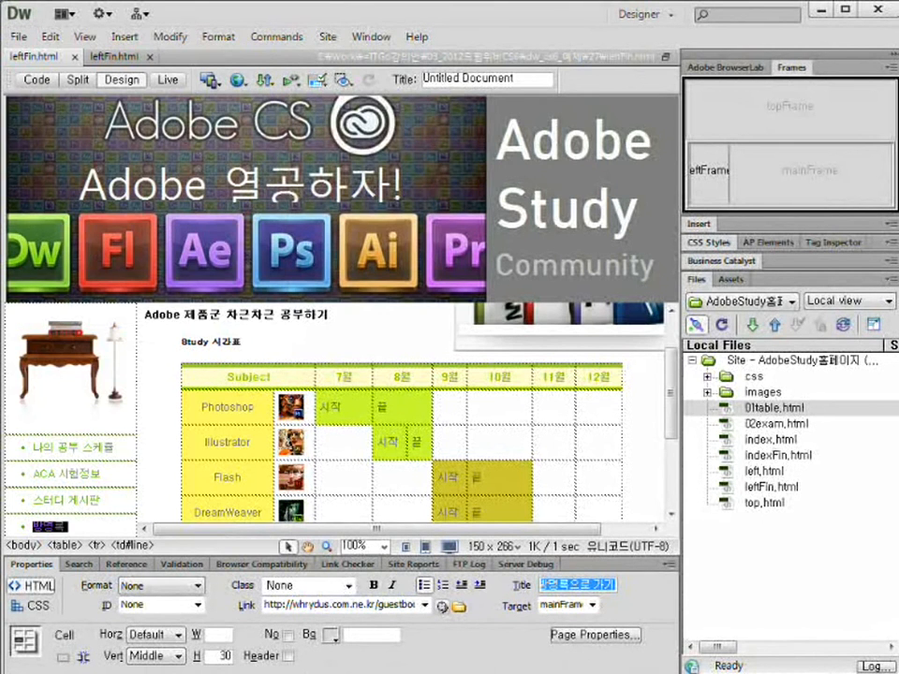
key("F12")
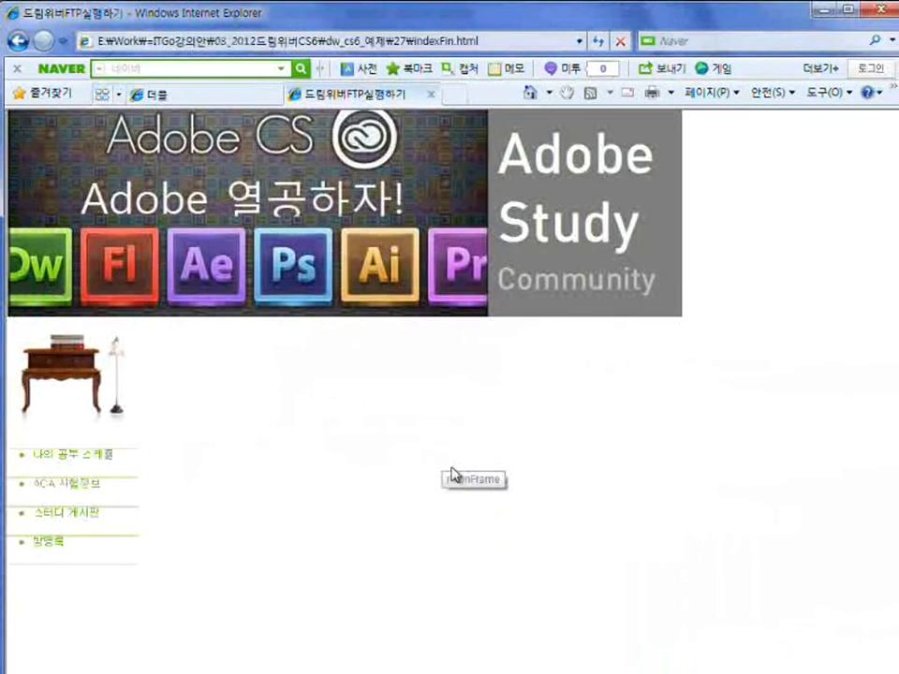
Load the guestbook into the main frame via 방명록 and box its 글쓰기 and 삭제 buttons.
left_click(55, 543)
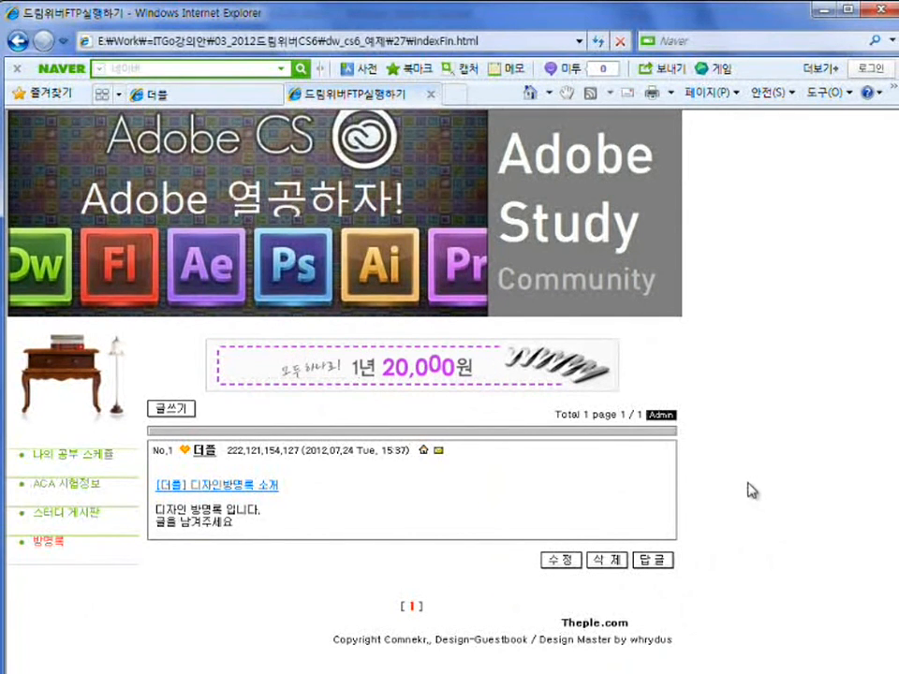
key("ctrl+shift+d")
left_click_drag(140, 393, 200, 423)
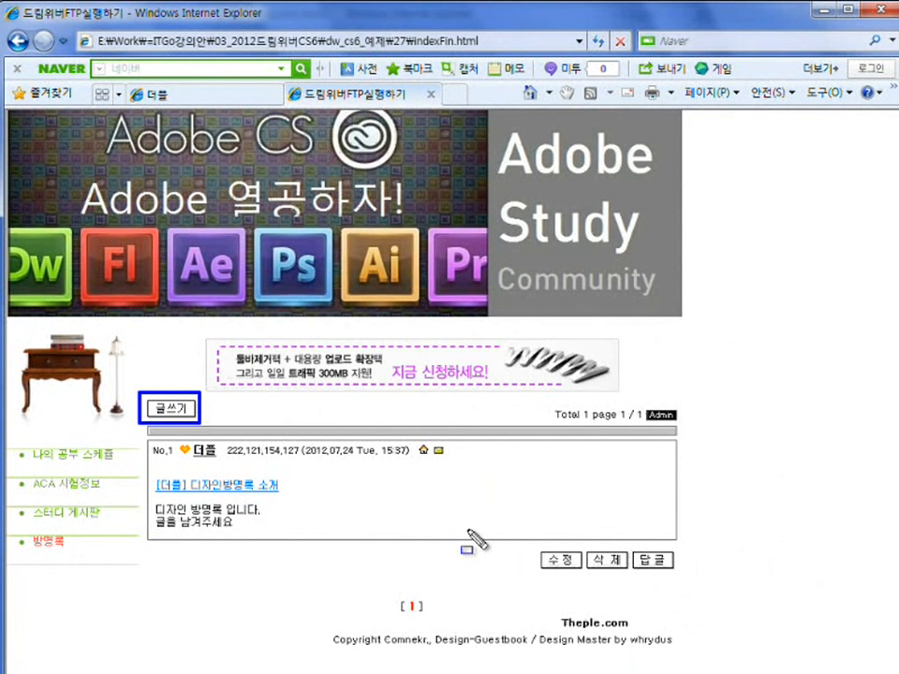
mouse_move(583, 546)
left_mouse_down()
mouse_move(588, 559)
mouse_move(630, 581)
mouse_move(637, 562)
mouse_move(628, 541)
mouse_move(680, 581)
left_mouse_up()
key("Escape")
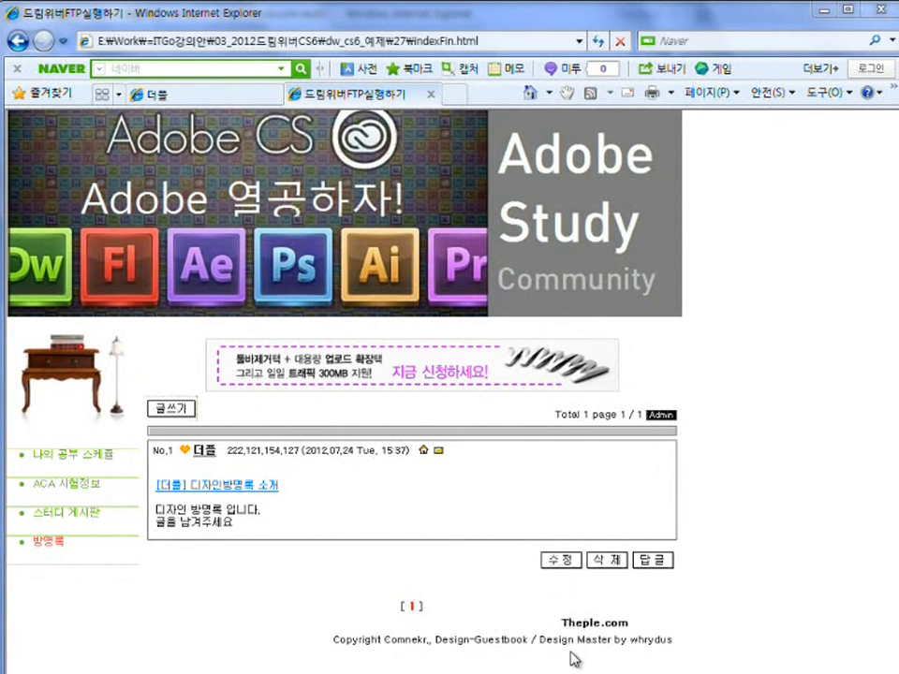
left_click(321, 365)
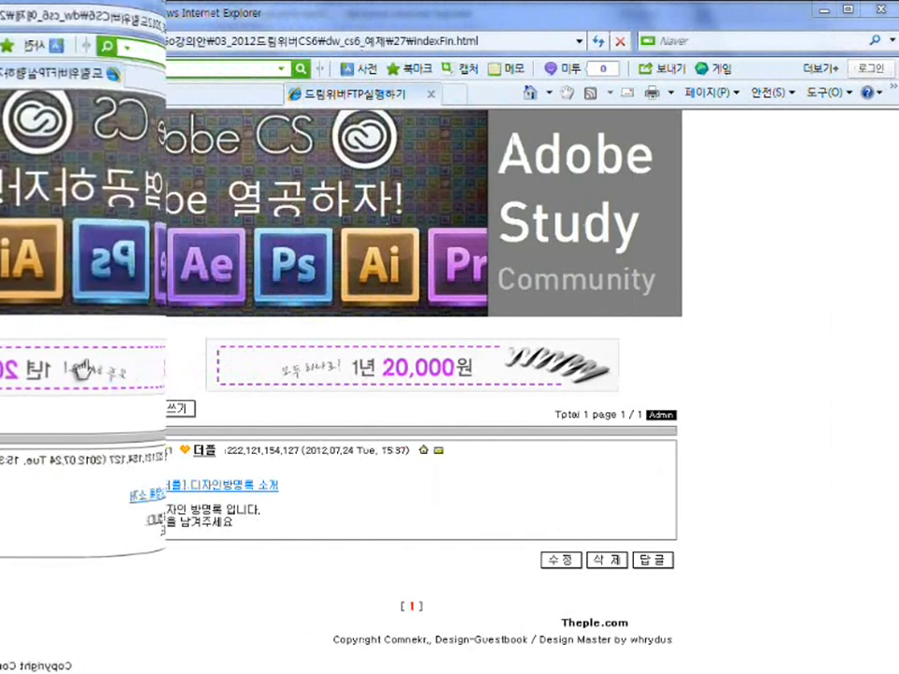
Reload the 스터디 게시판 board in the main frame, then return to Dreamweaver's leftFin.html.
left_click(60, 517)
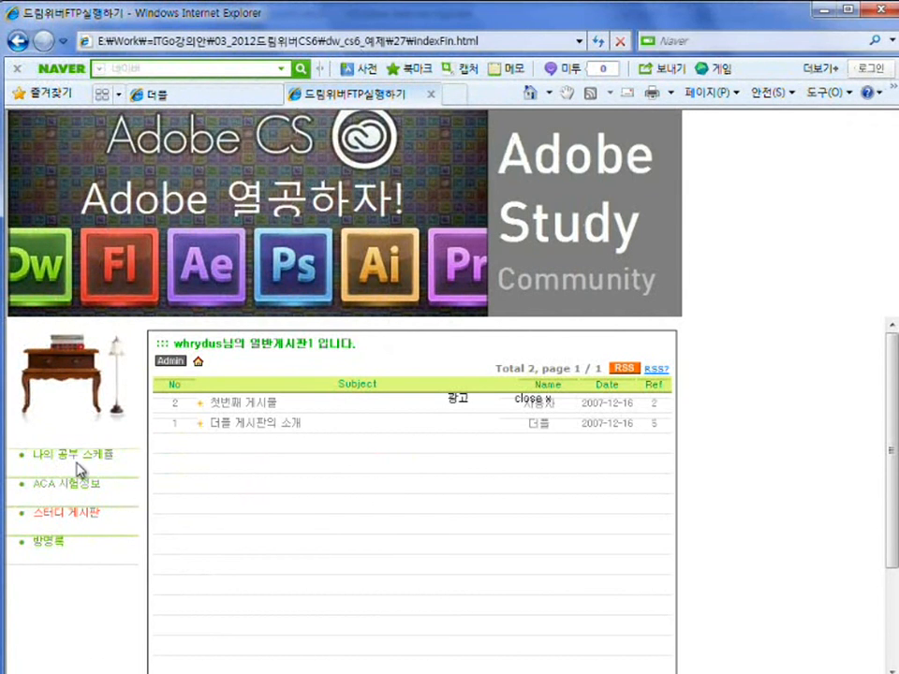
left_click_drag(100, 538, 170, 570)
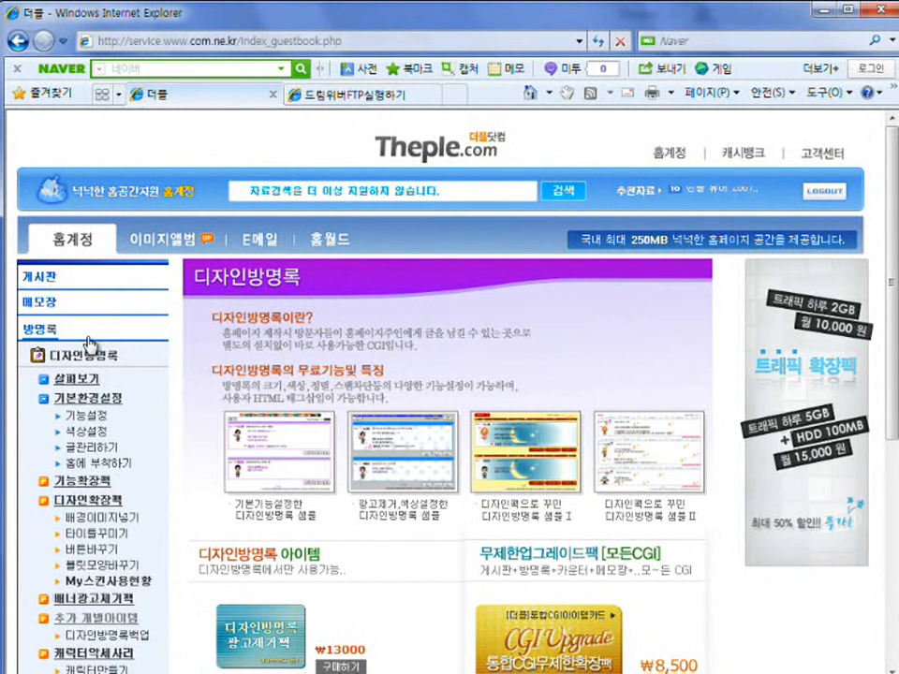
key("alt+Tab")
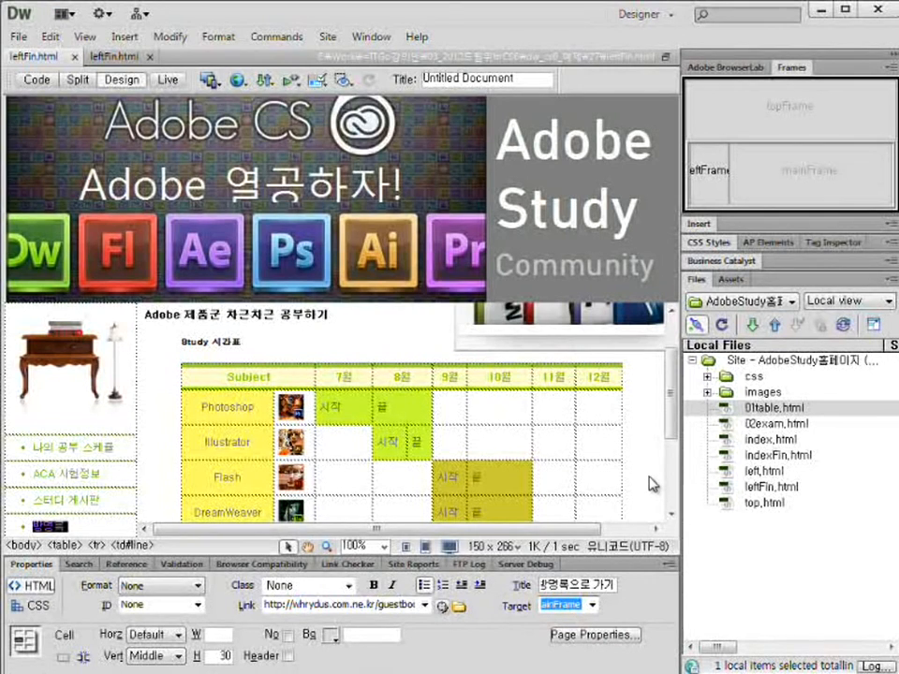